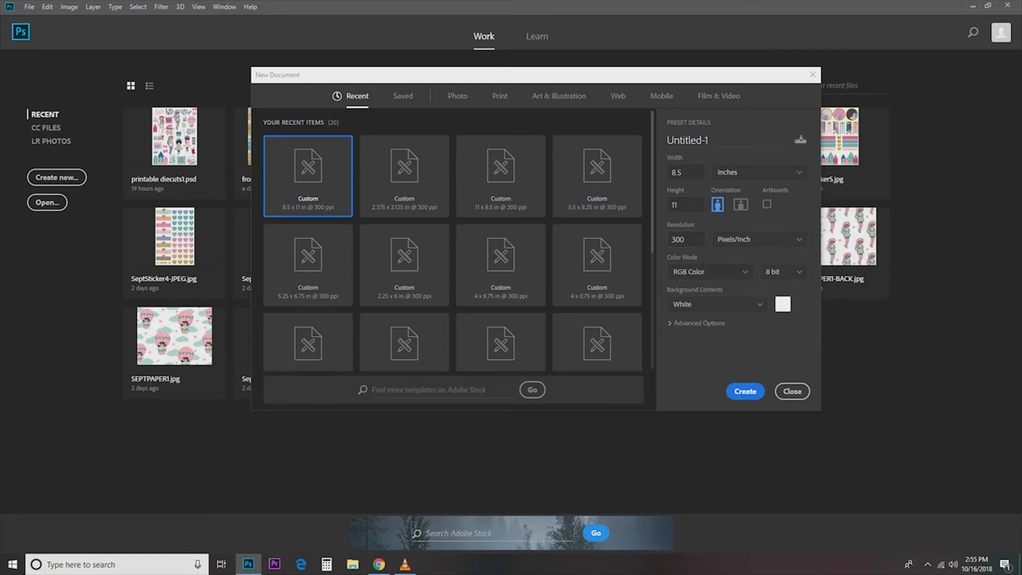
Create a new 8.5 × 11 inch portrait document at 300 pixels/inch with a white background.
left_click(717, 304)
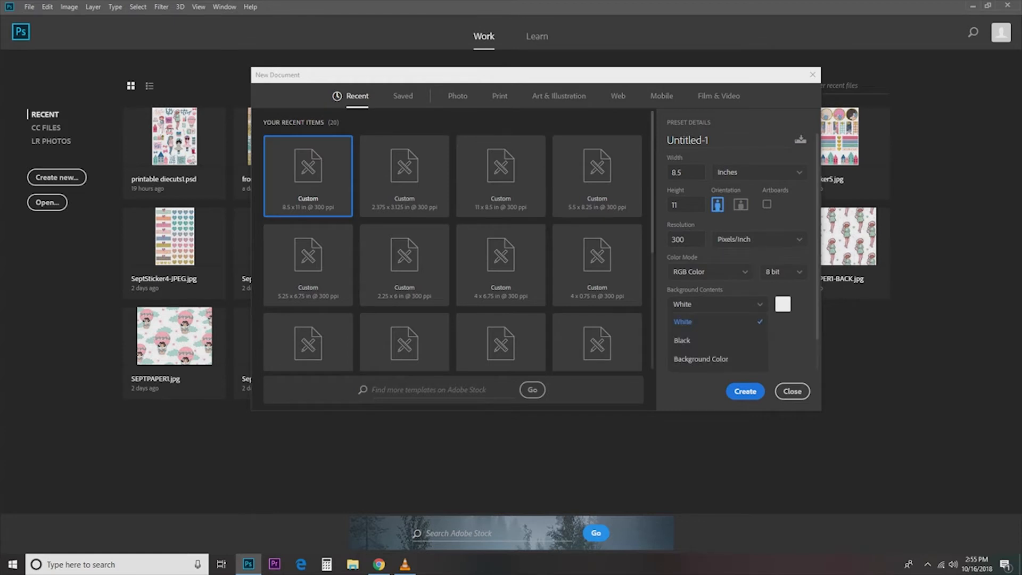
left_click(716, 322)
left_click(745, 391)
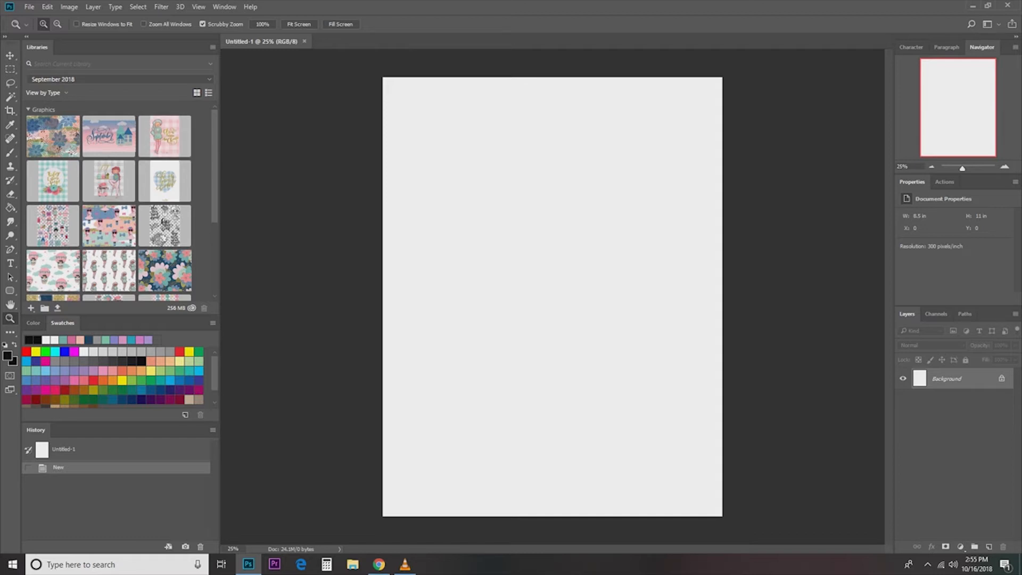
Rotate the blank canvas 90° clockwise into landscape orientation.
left_click(47, 7)
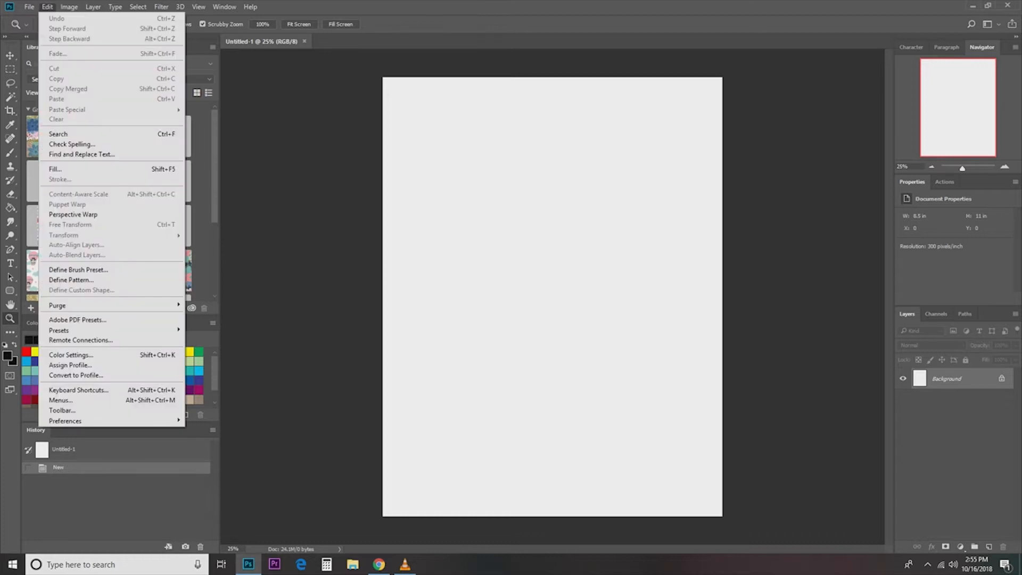
mouse_move(70, 7)
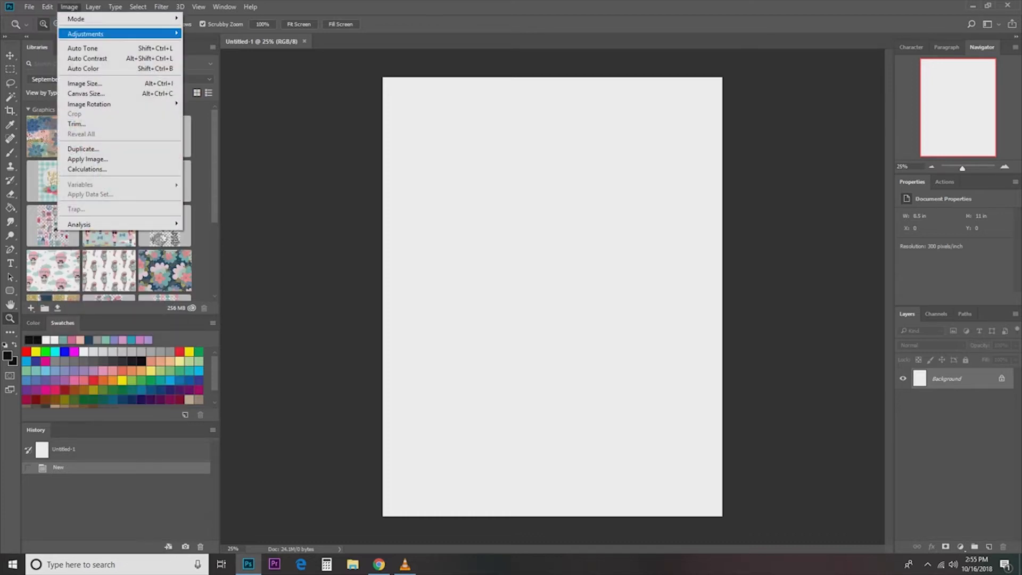
mouse_move(107, 34)
mouse_move(106, 104)
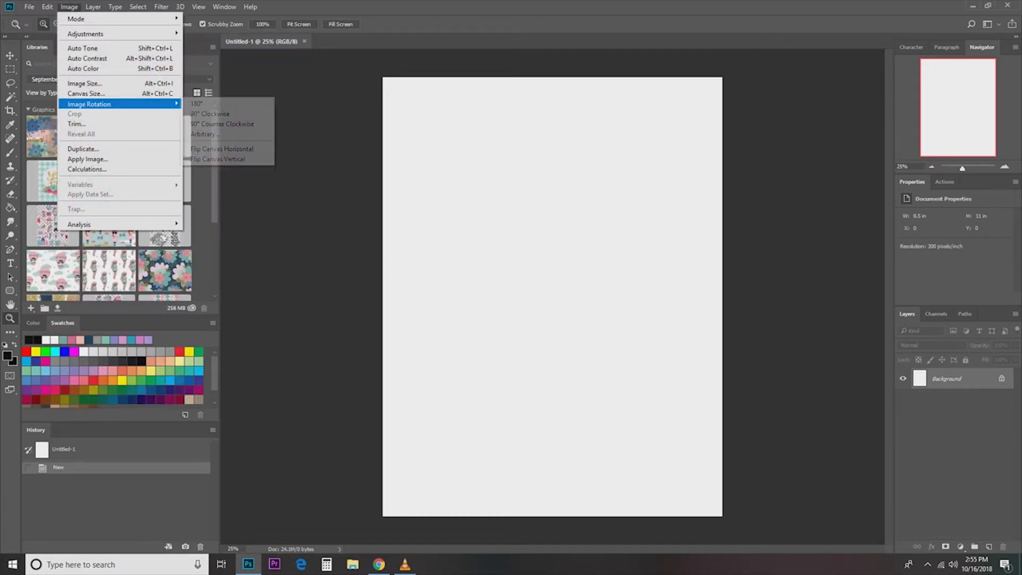
left_click(213, 113)
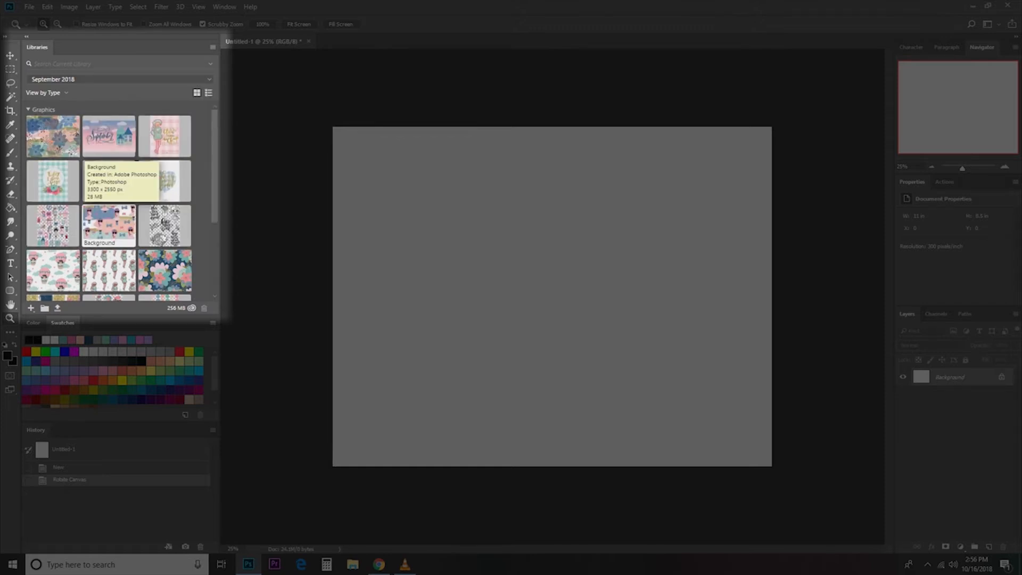
scroll(165, 266, "down", 3)
scroll(162, 119, "down", 1)
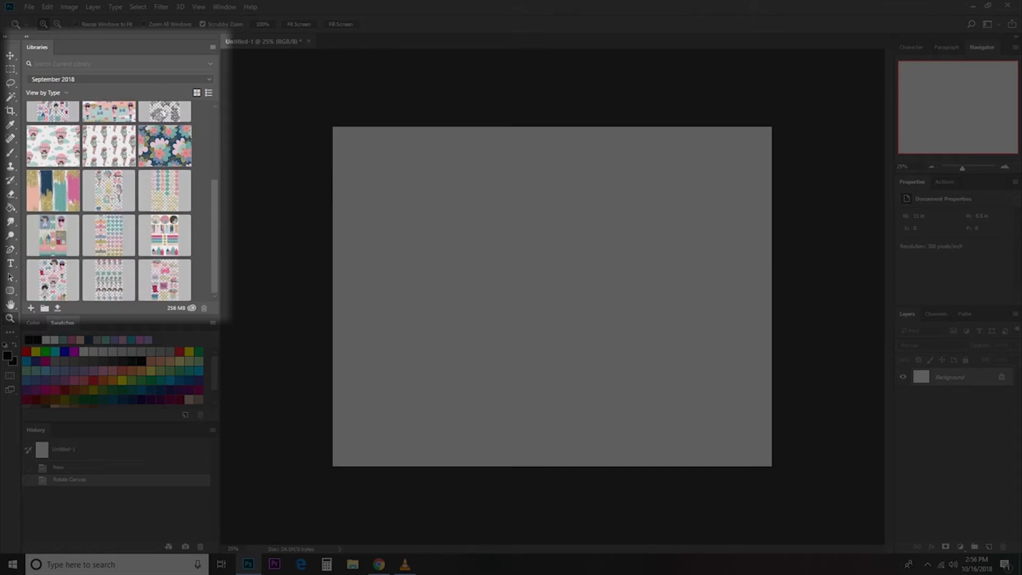
scroll(122, 202, "up", 5)
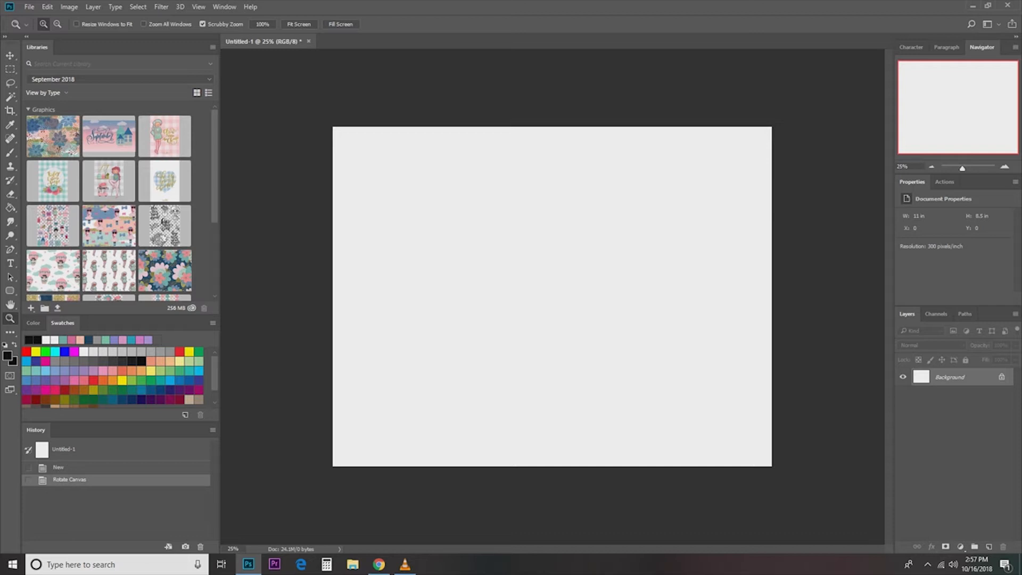
Start a new guide layout and switch off its row and margin guides.
left_click(199, 7)
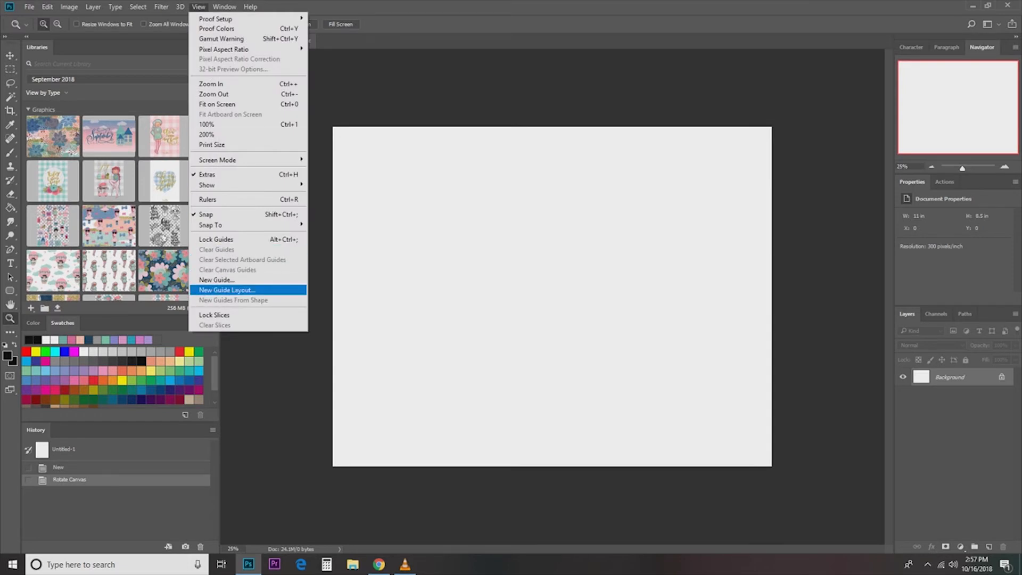
key("Return")
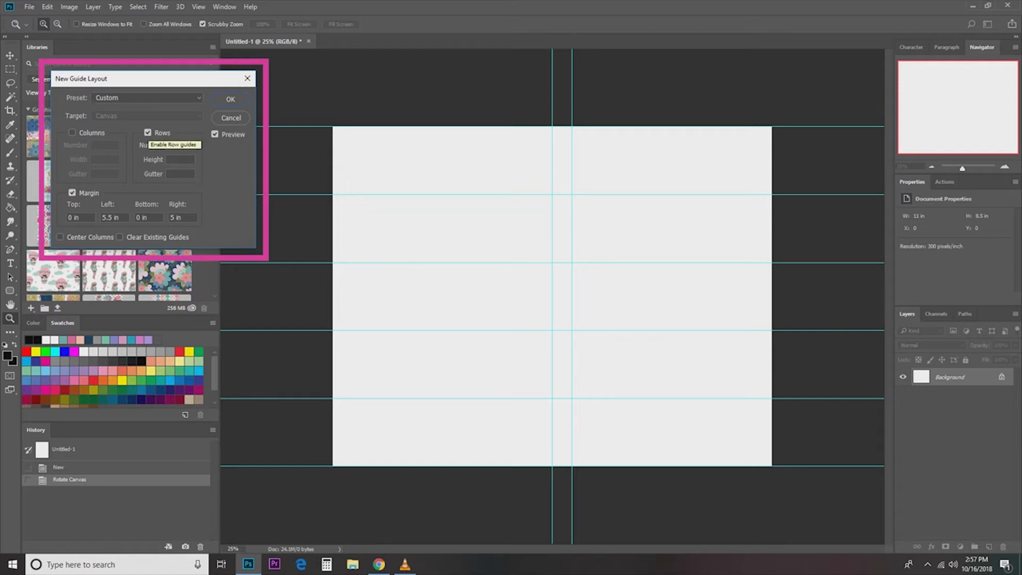
left_click(148, 133)
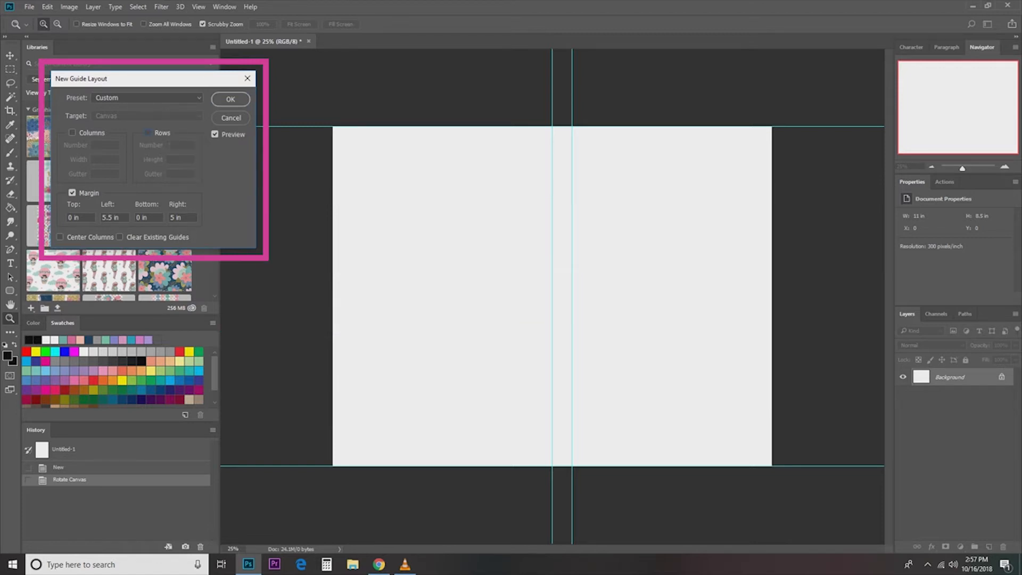
left_click(72, 193)
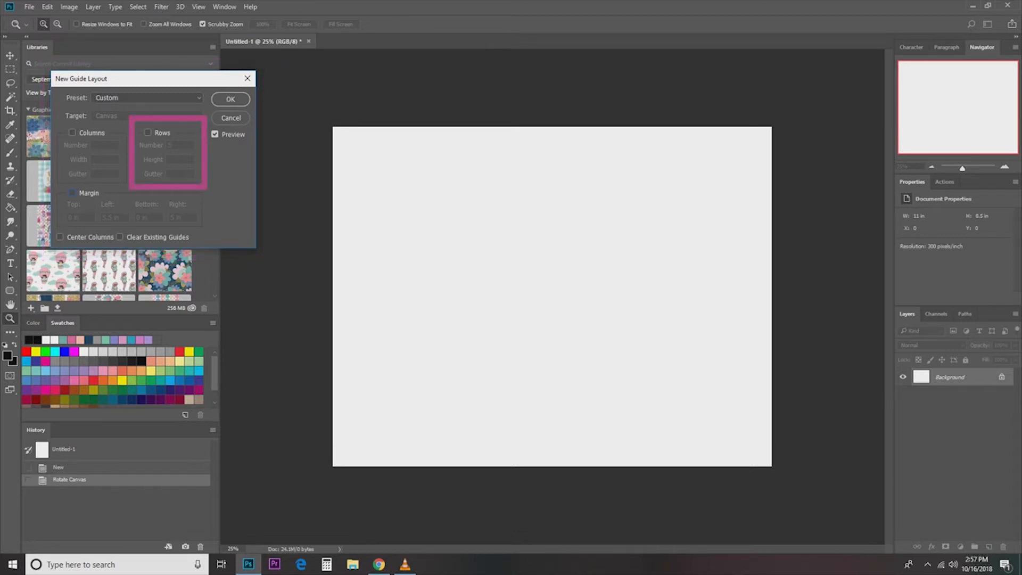
Enable row guides in the guide layout and set the number of rows to 5.
left_click(147, 132)
type("0")
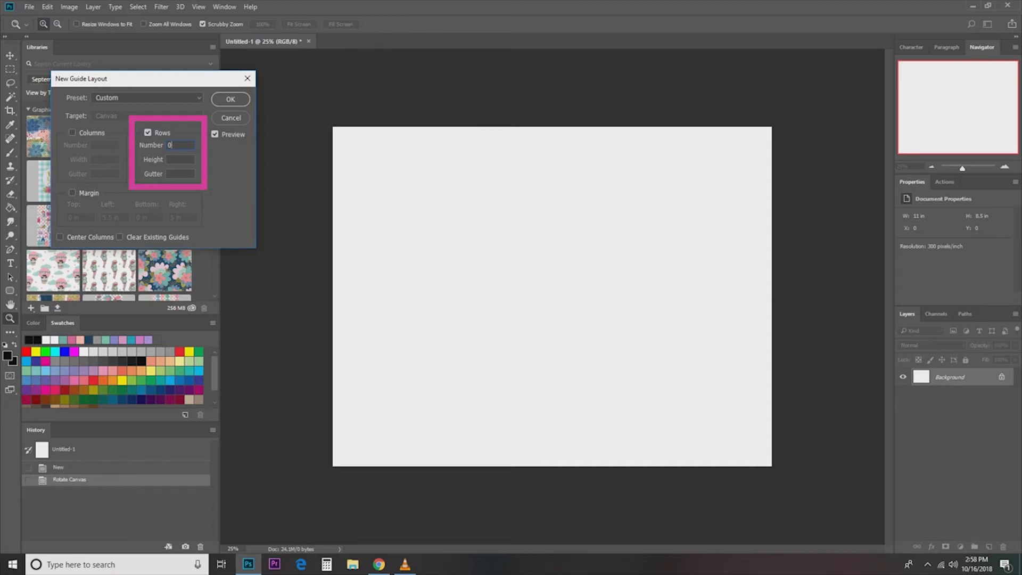
key("BackSpace")
type("5")
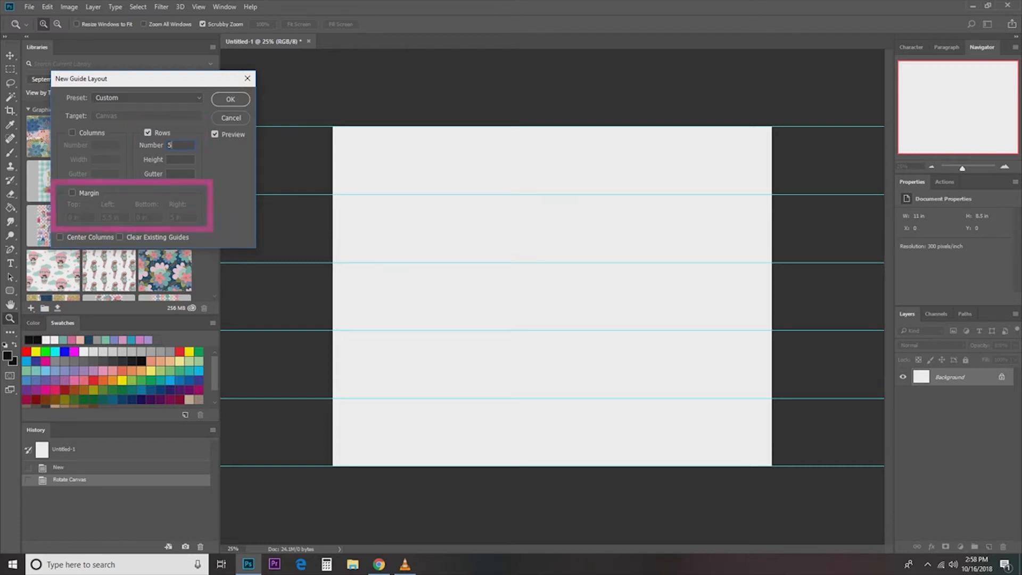
Enable the margin guides and set the left margin to 5.5 in and the right margin to 5 in.
left_click(72, 192)
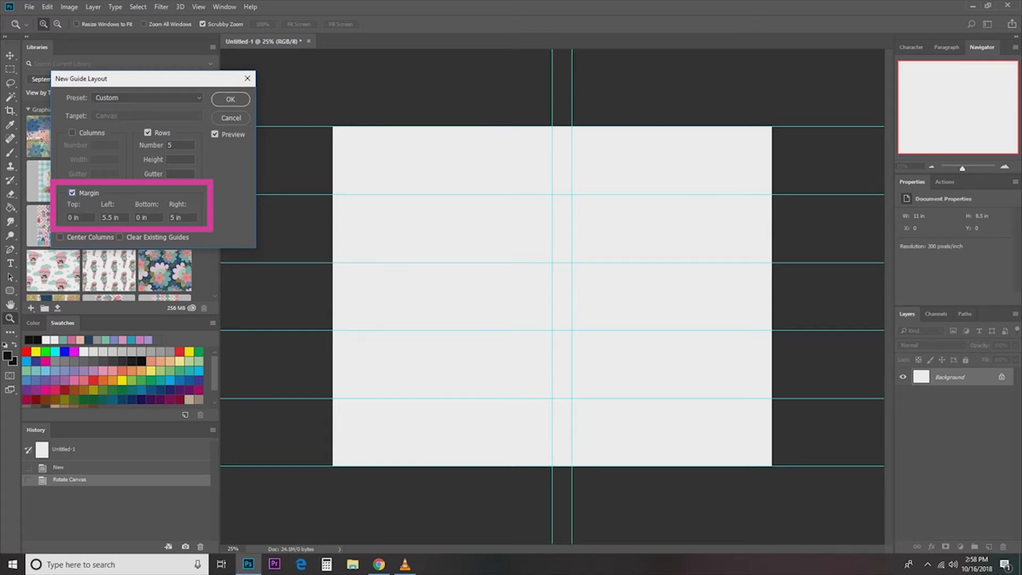
left_click_drag(119, 218, 101, 218)
key("BackSpace")
key("Tab")
key("Tab")
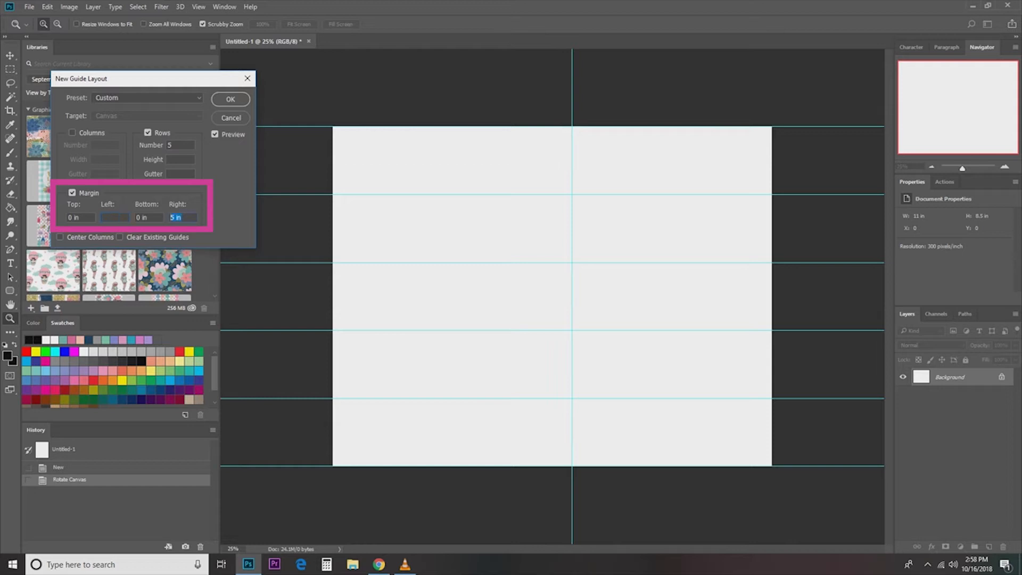
key("BackSpace")
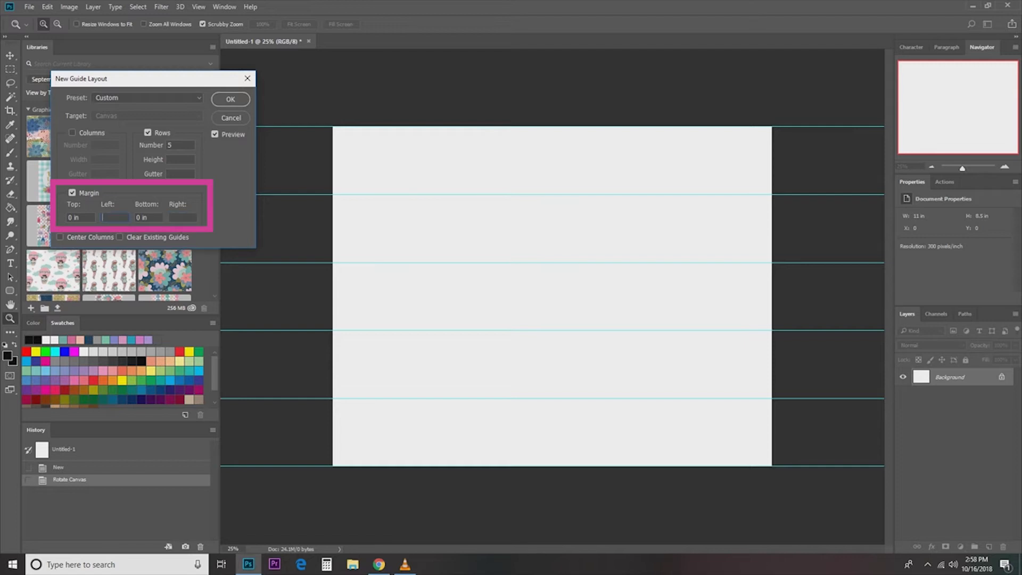
type("5.5")
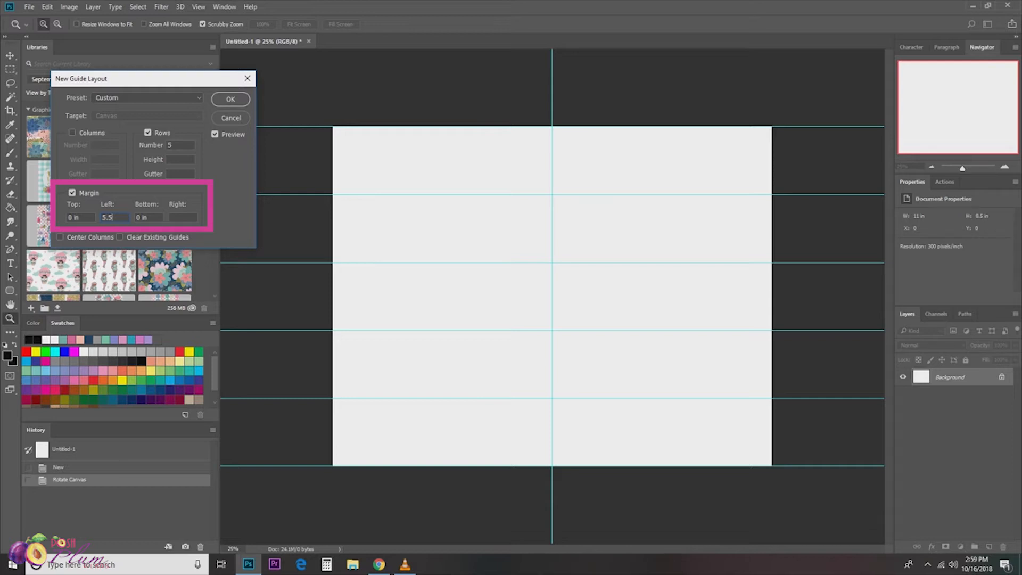
key("Tab")
type("5")
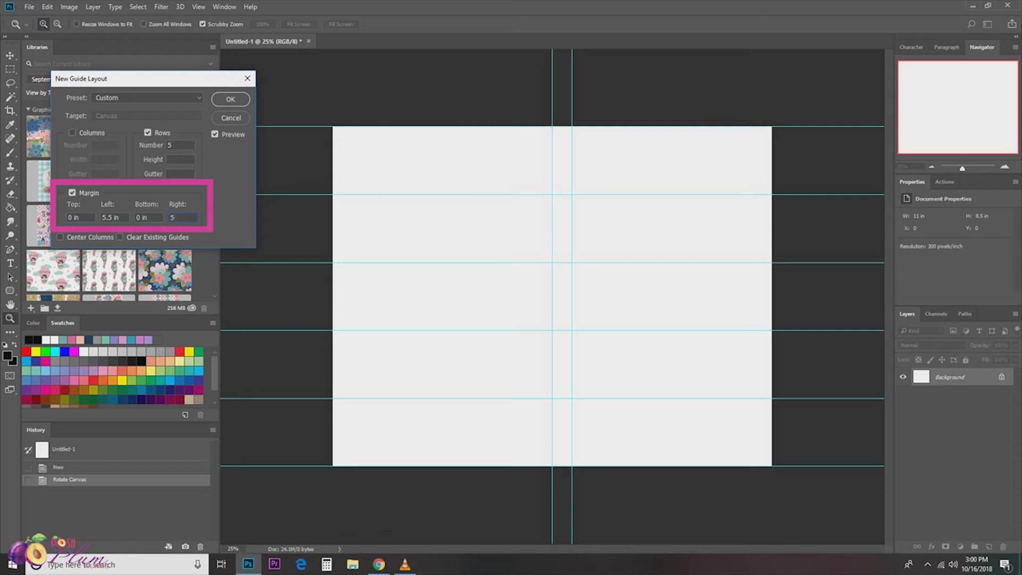
Try right margins of 1 in and 2 in for the guides, and return the right margin to 5 in.
key("BackSpace")
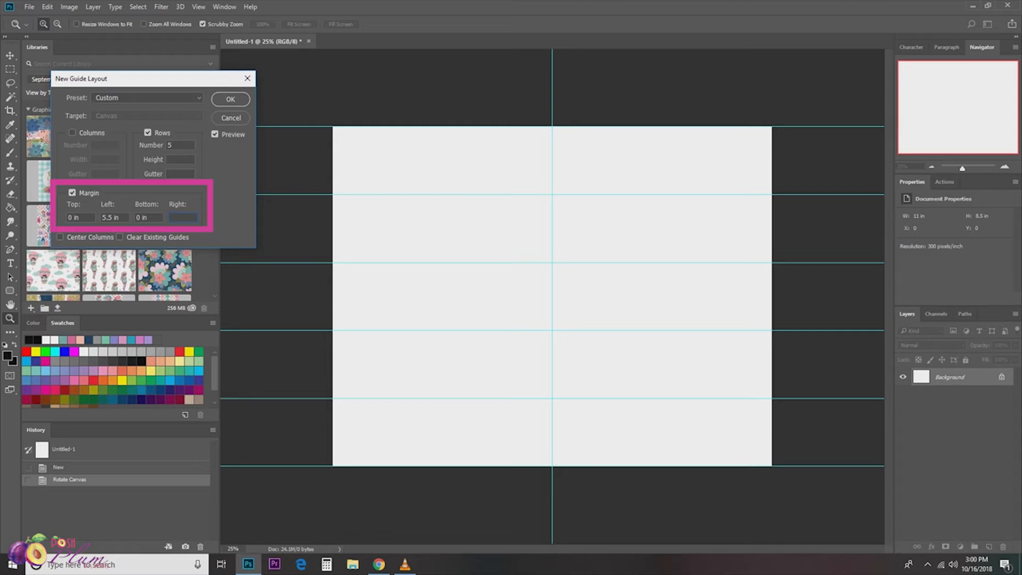
type("1")
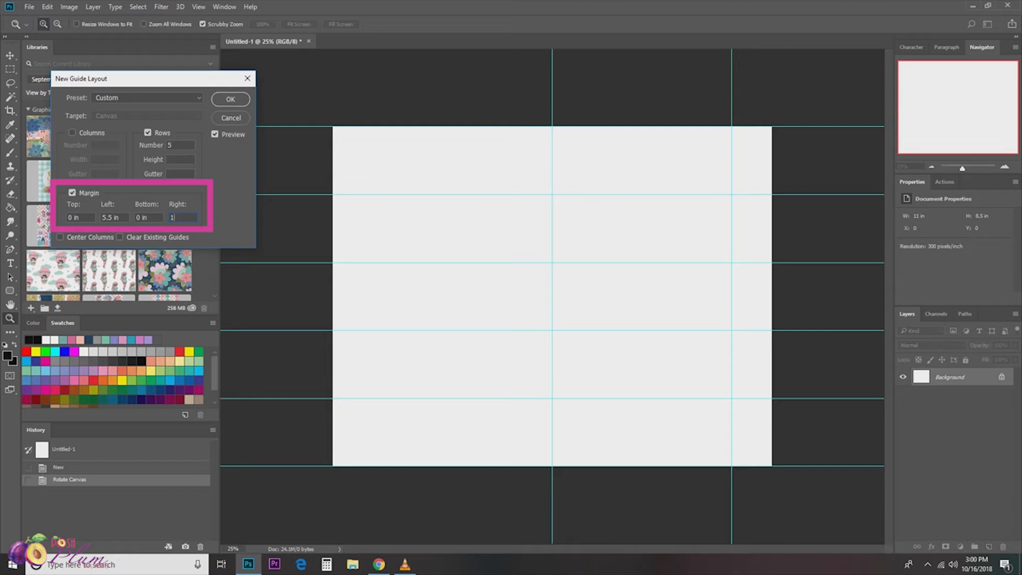
key("BackSpace")
type("2")
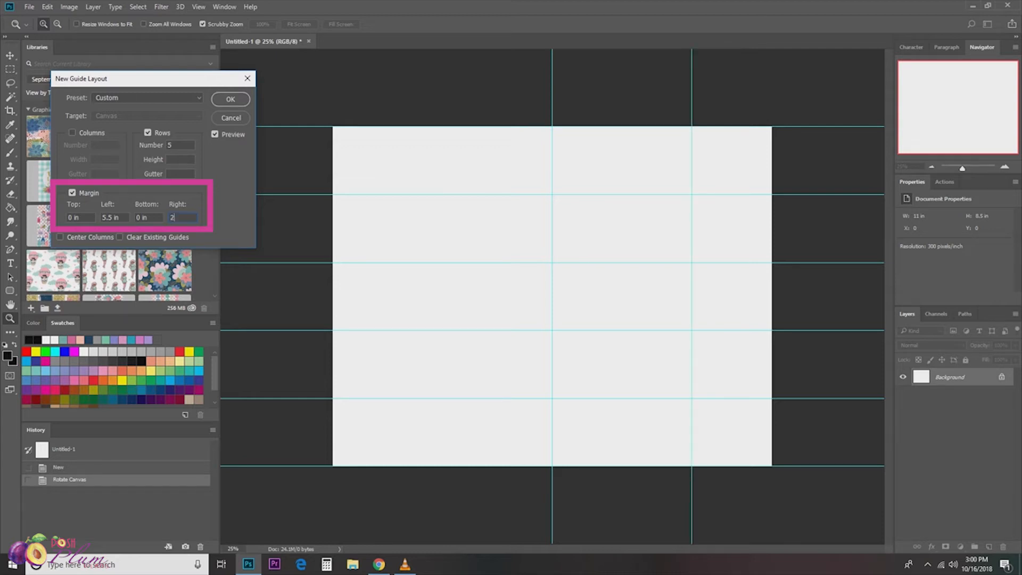
key("BackSpace")
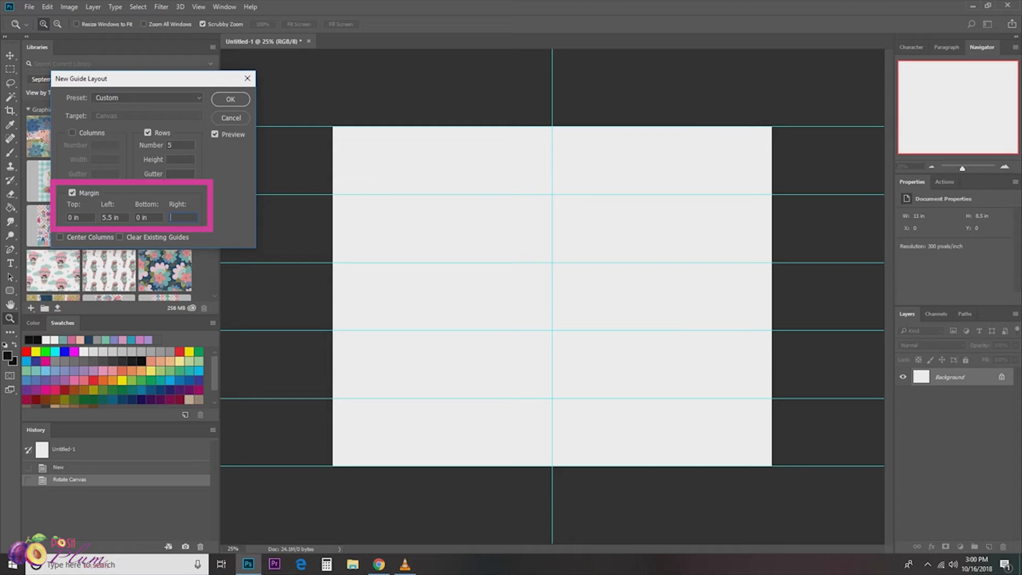
type("5")
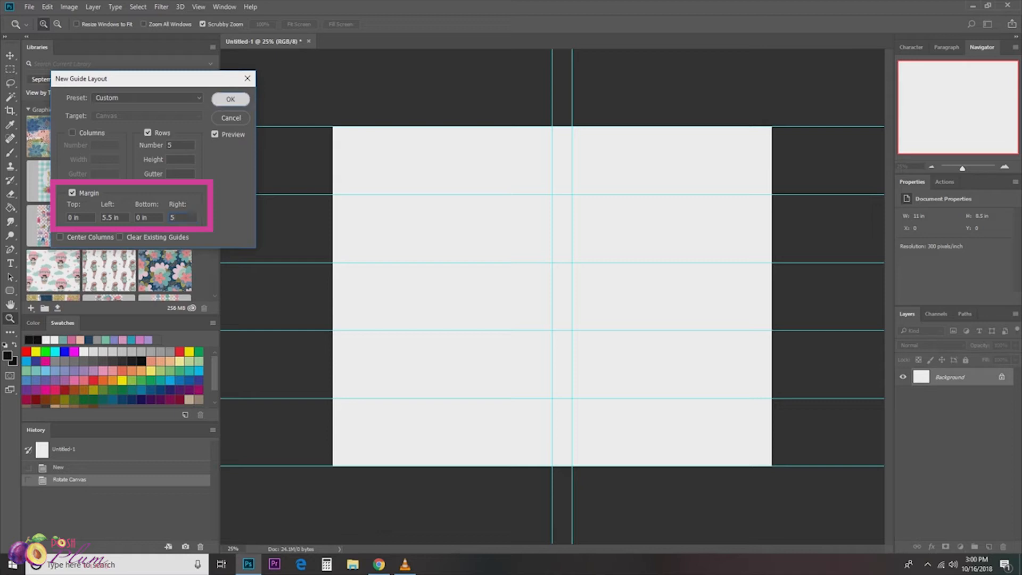
Apply the guide layout to the canvas.
key("Return")
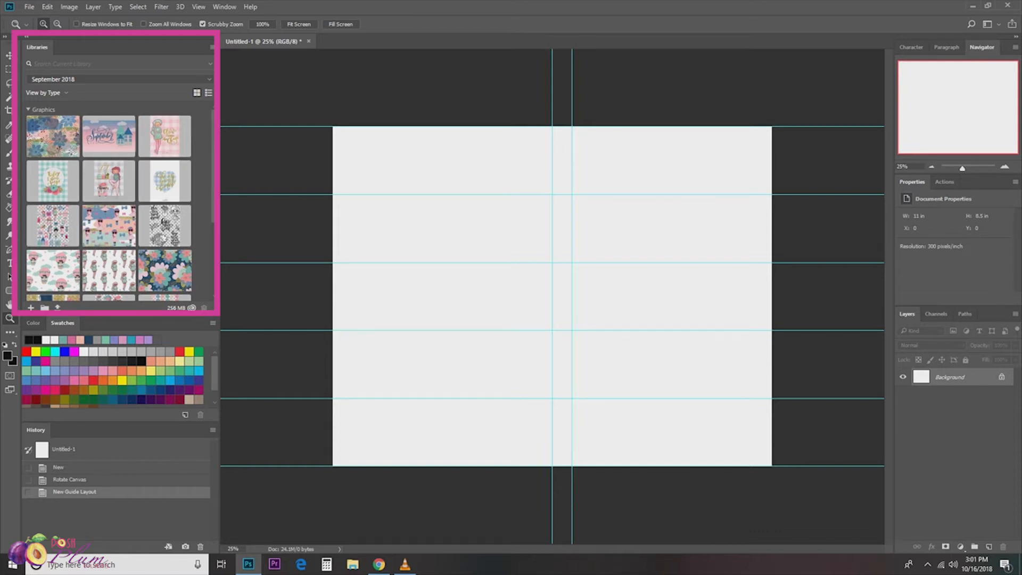
scroll(109, 202, "down", 5)
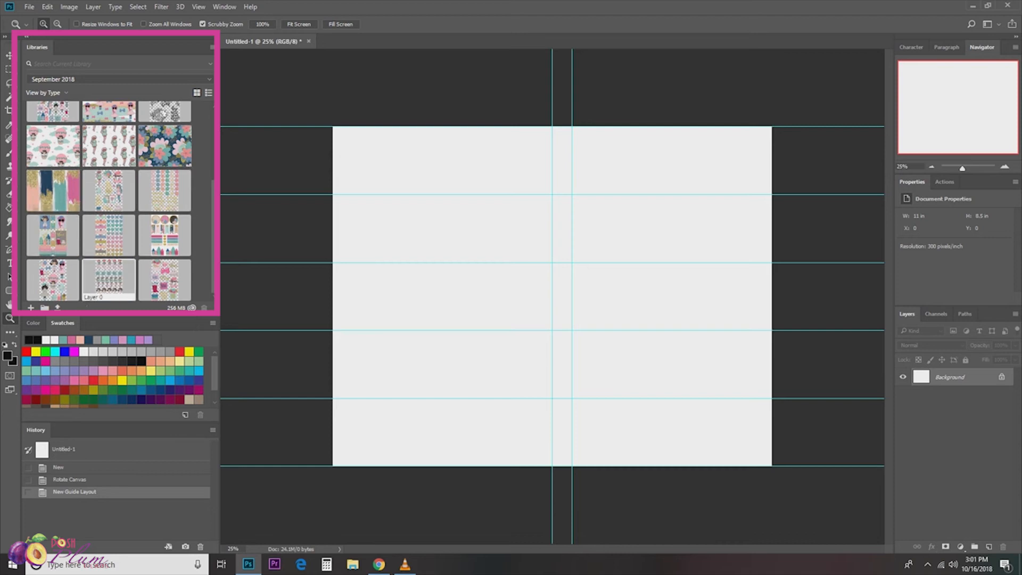
scroll(109, 202, "up", 5)
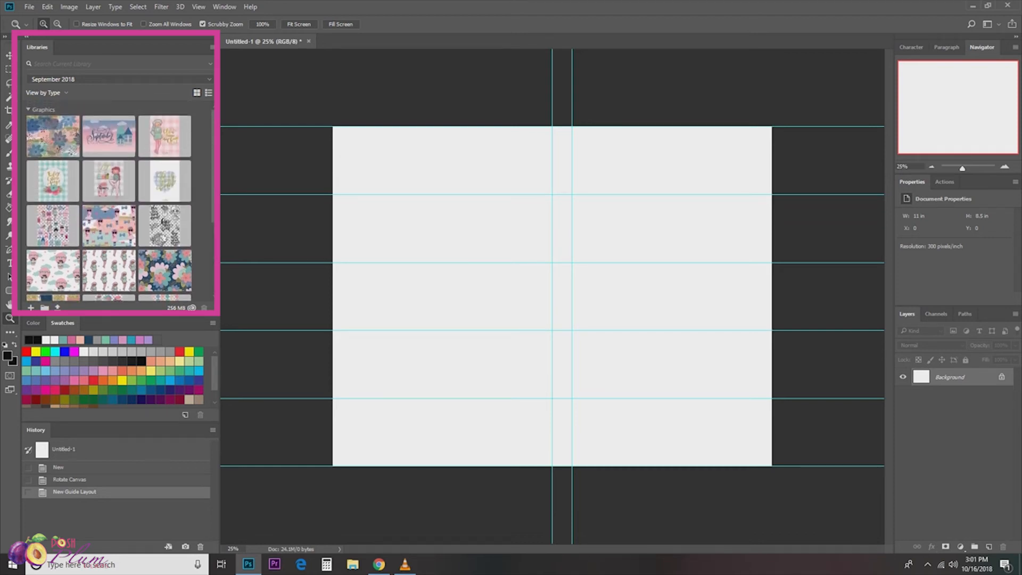
left_click(30, 7)
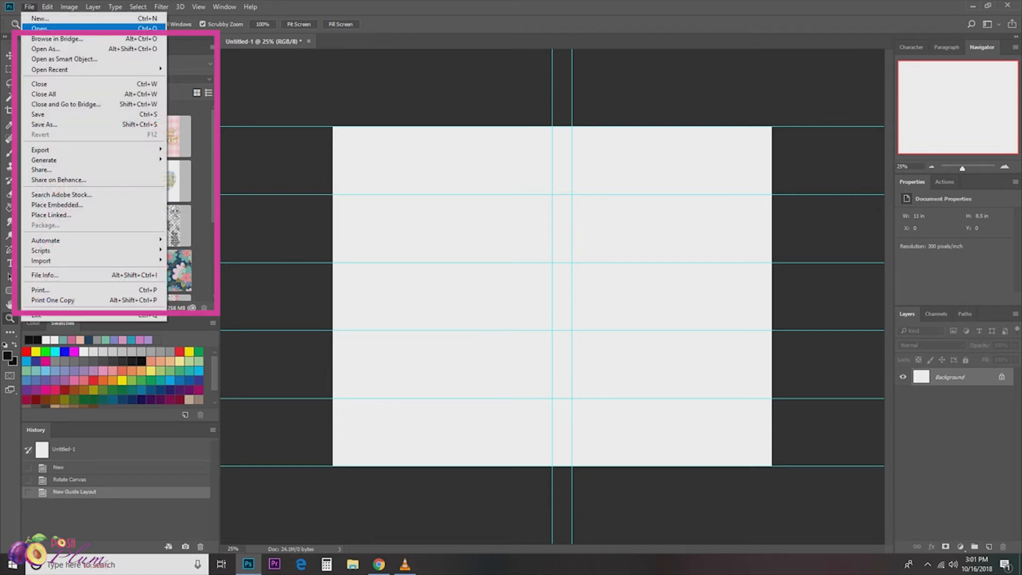
key("Escape")
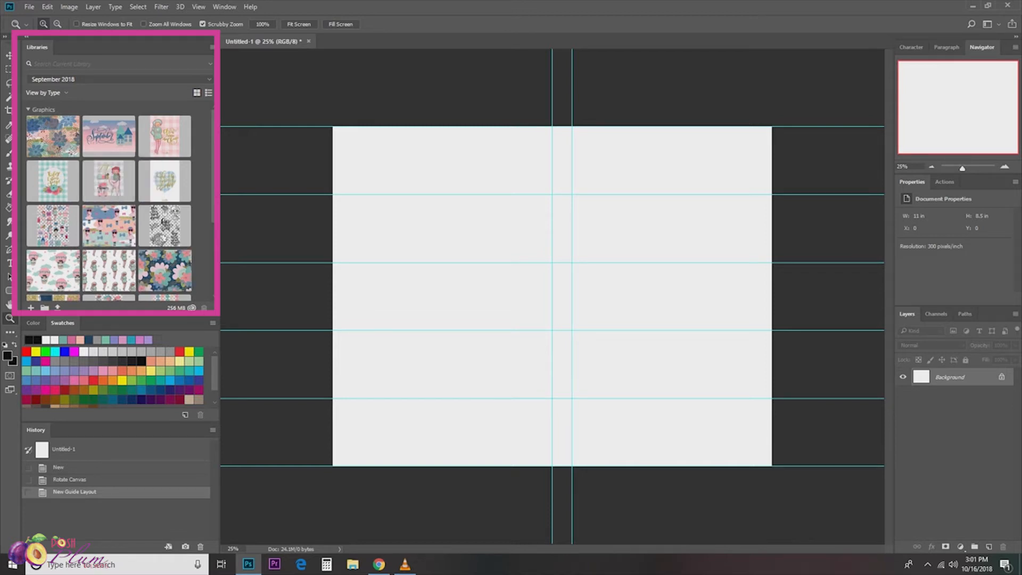
Place the layers of the library pattern with girls in sunglasses and bows onto the canvas.
scroll(108, 175, "down", 1)
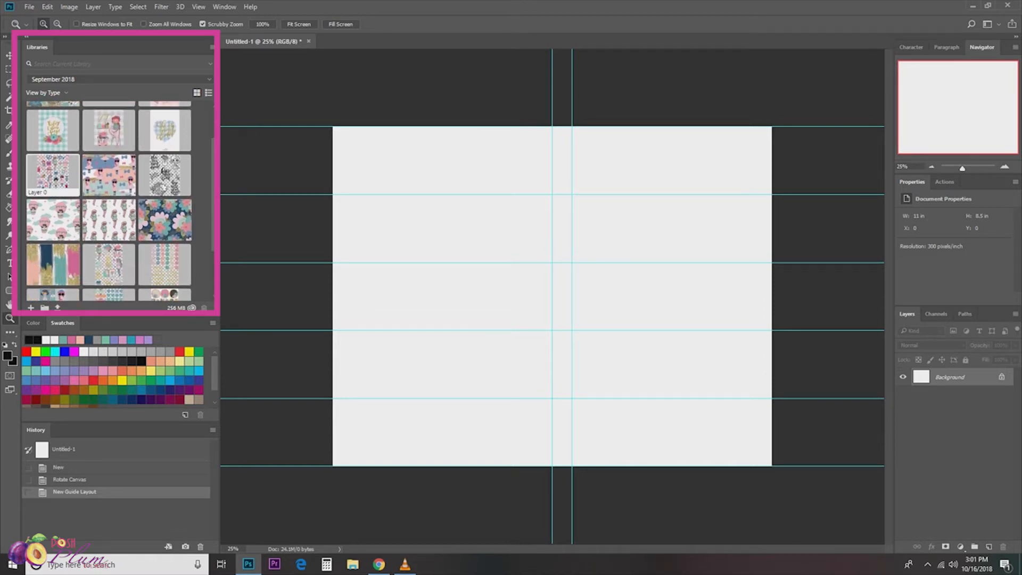
right_click(104, 173)
left_click(120, 208)
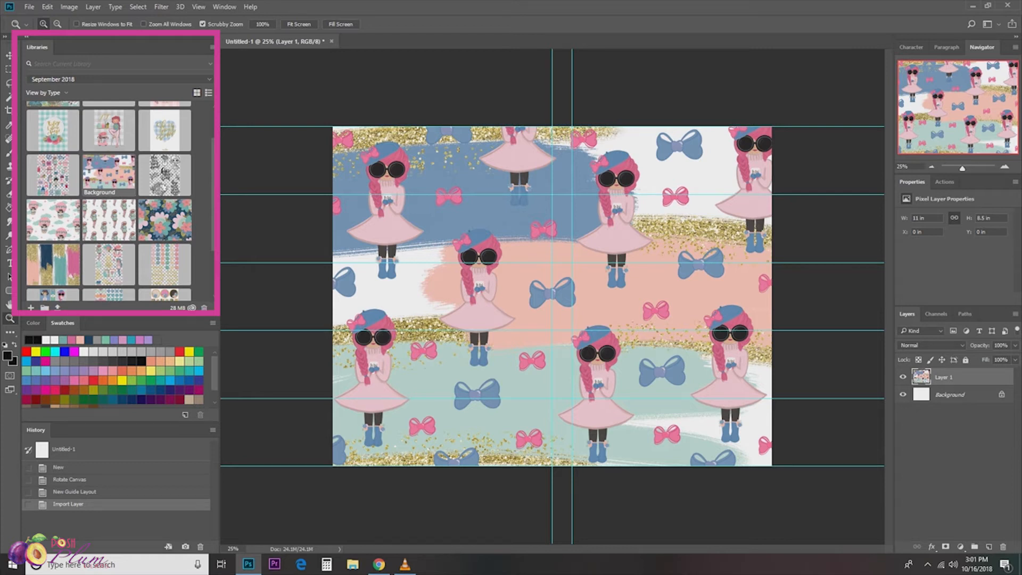
Place the layers of the pink hot-air balloon pattern and the pattern of girls in green sweaters from the library onto the canvas.
scroll(162, 137, "down", 2)
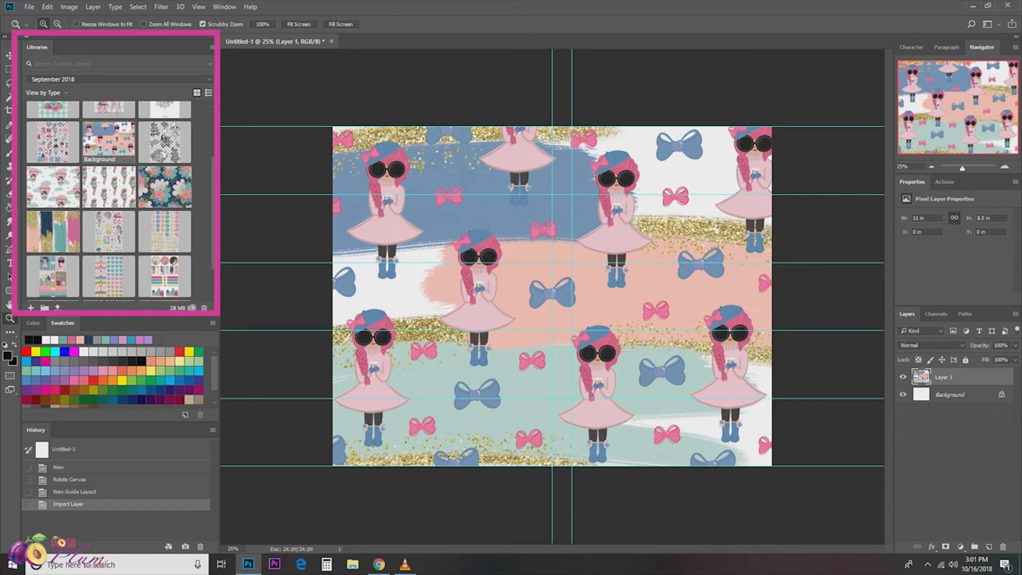
right_click(51, 183)
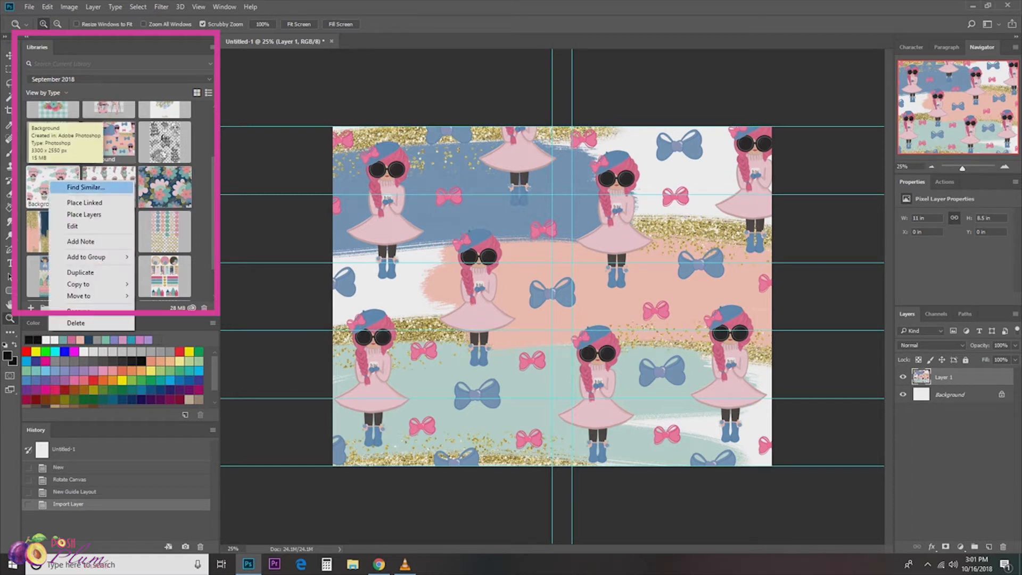
left_click(75, 214)
right_click(113, 184)
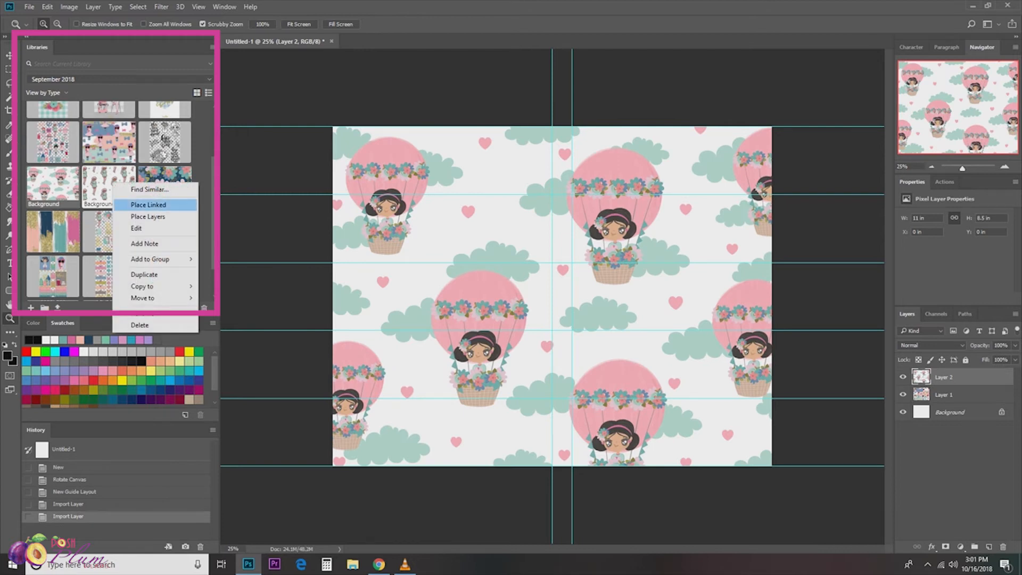
left_click(133, 217)
Place the layers of the navy floral pattern and the gold glitter brushstroke pattern from the library onto the canvas.
right_click(165, 187)
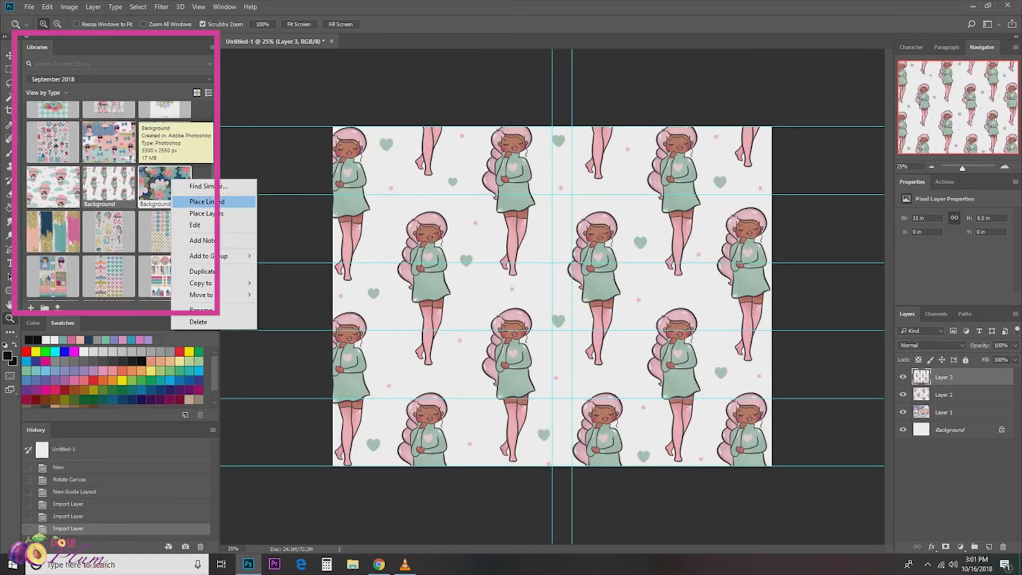
left_click(213, 213)
right_click(58, 229)
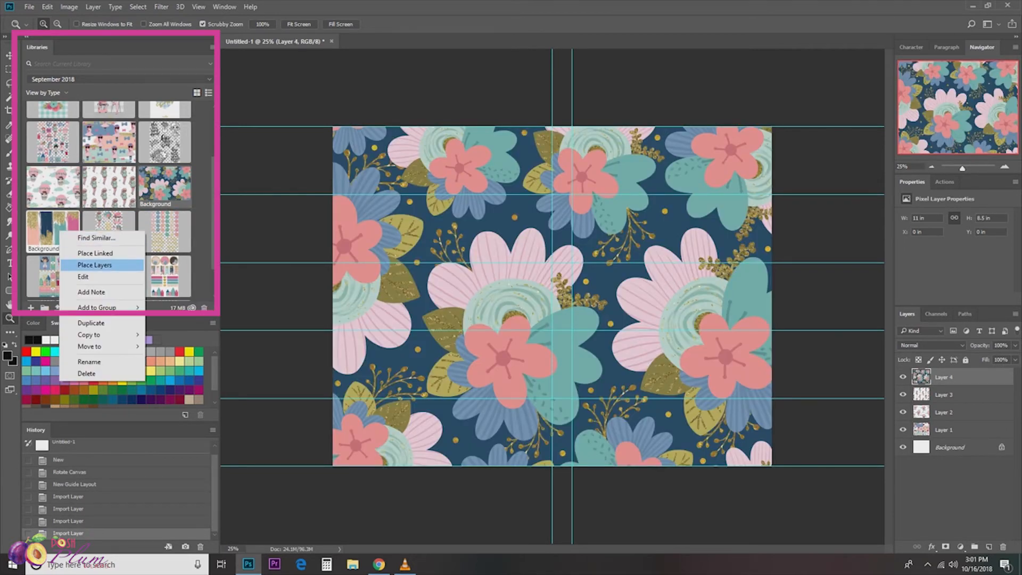
left_click(93, 264)
Place the layers of the library's blue flower and red berry pattern with black dots onto the canvas.
scroll(109, 202, "down", 1)
scroll(54, 133, "up", 5)
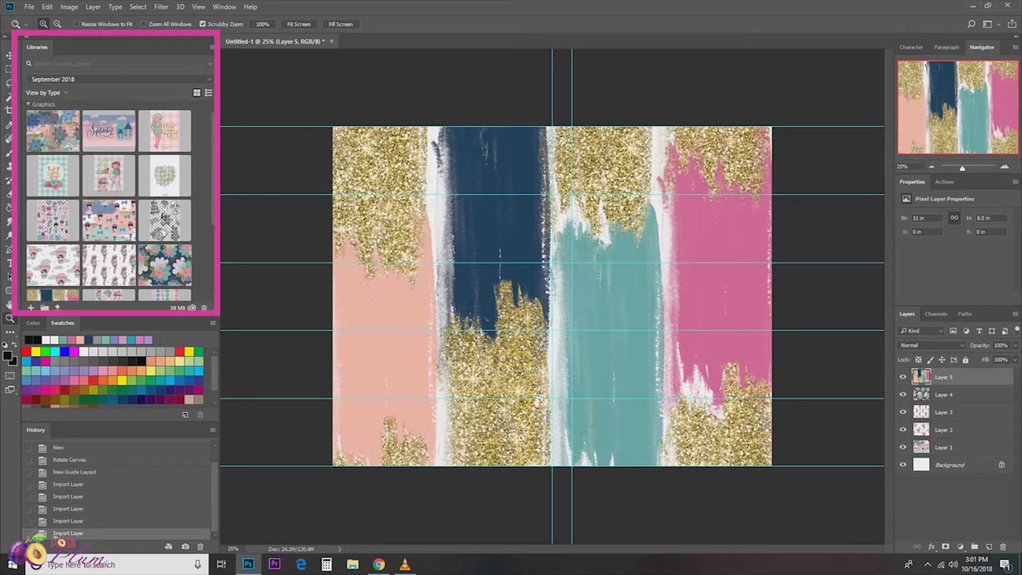
right_click(39, 131)
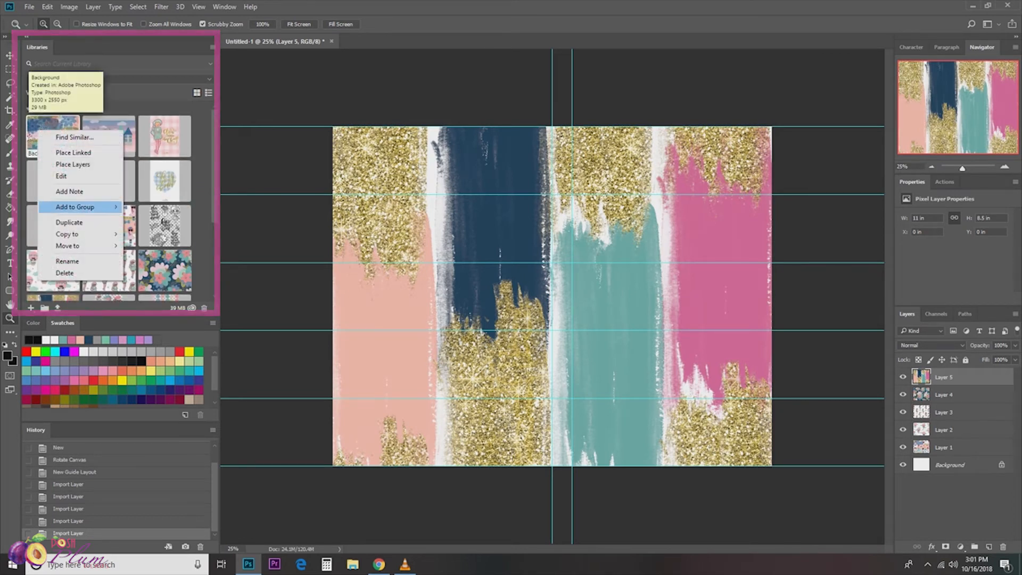
left_click(73, 164)
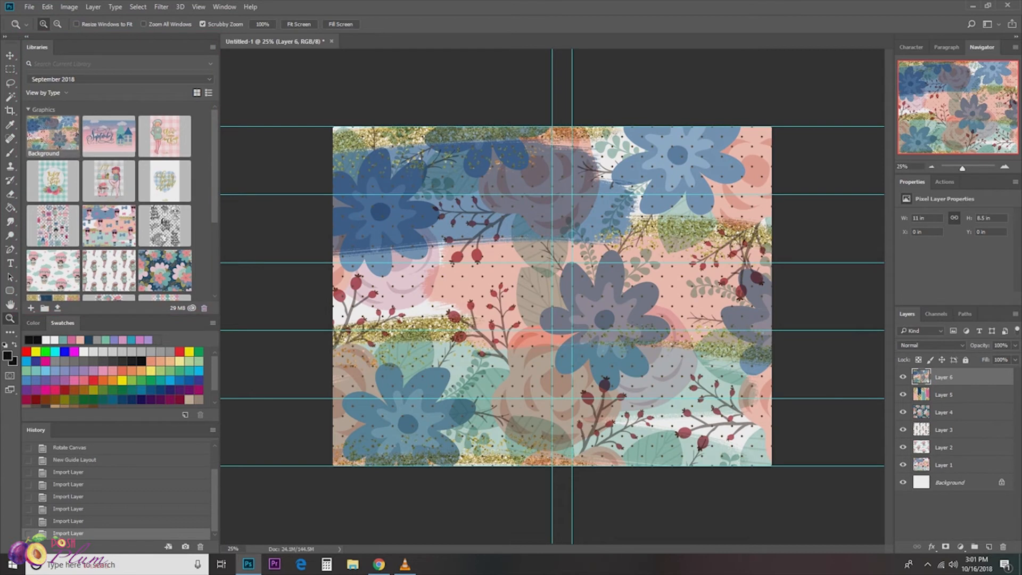
Go through the layer stack one layer at a time, from the Background up to Layer 6.
left_click(953, 464)
left_click(952, 447)
left_click(953, 429)
left_click(952, 411)
left_click(952, 394)
left_click(952, 377)
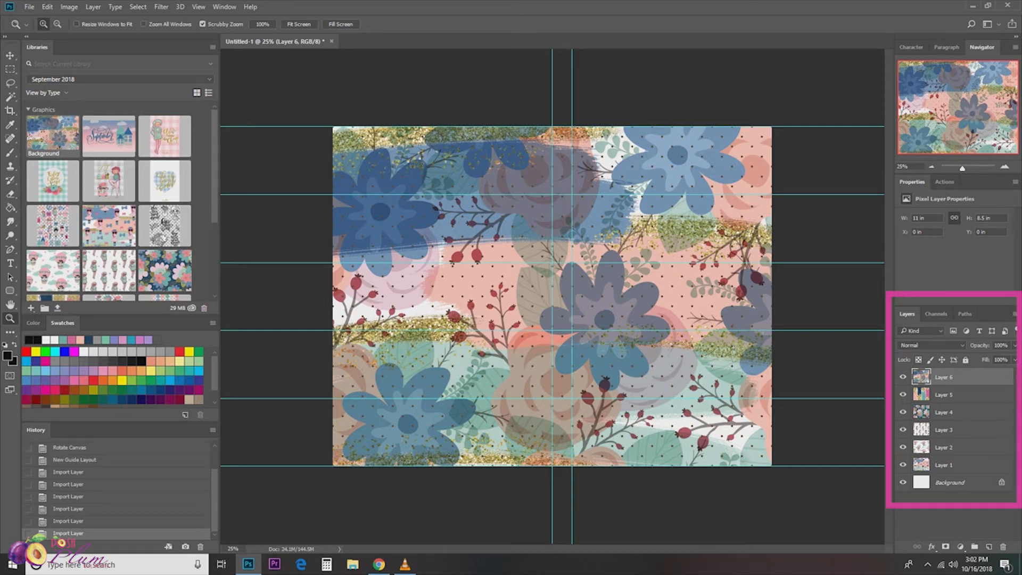
left_click(950, 482)
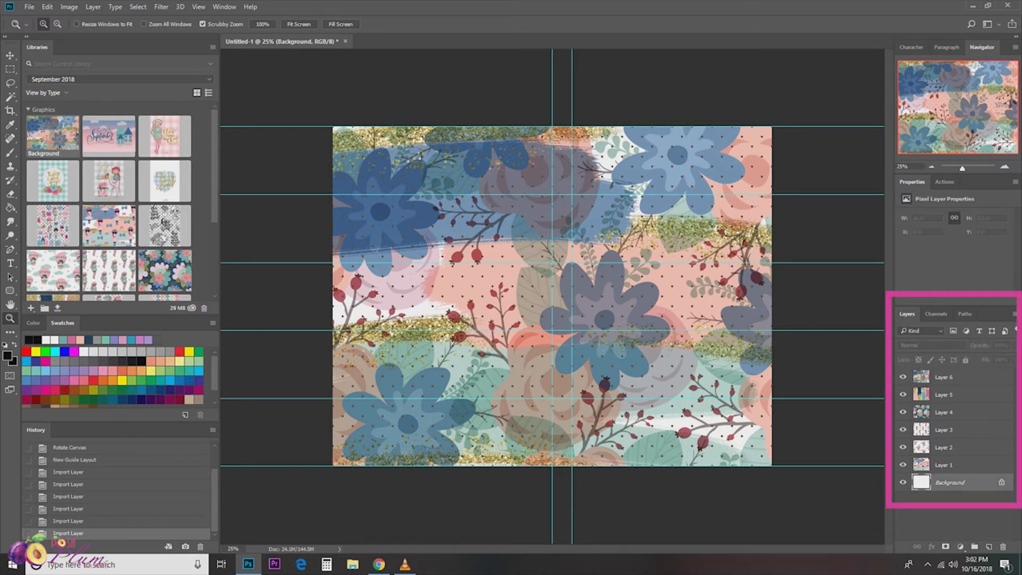
key("alt+bracketright")
key("alt+bracketright")
key("alt+bracketright")
key("alt+bracketright")
key("alt+bracketright")
key("alt+bracketright")
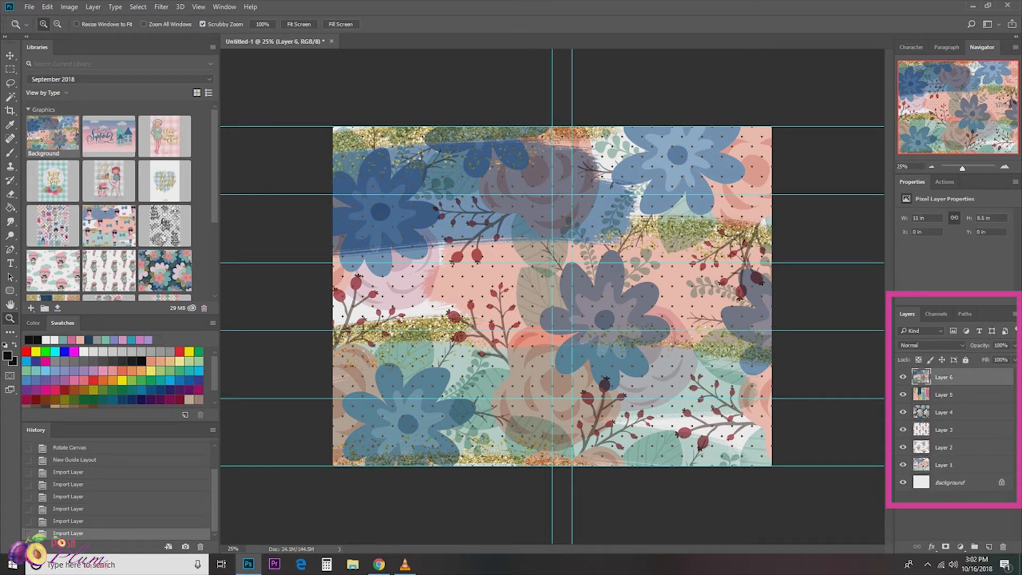
Hide Layers 6 through 1 one after another to inspect each pattern, and show all of them again.
left_click(903, 377)
left_click(902, 394)
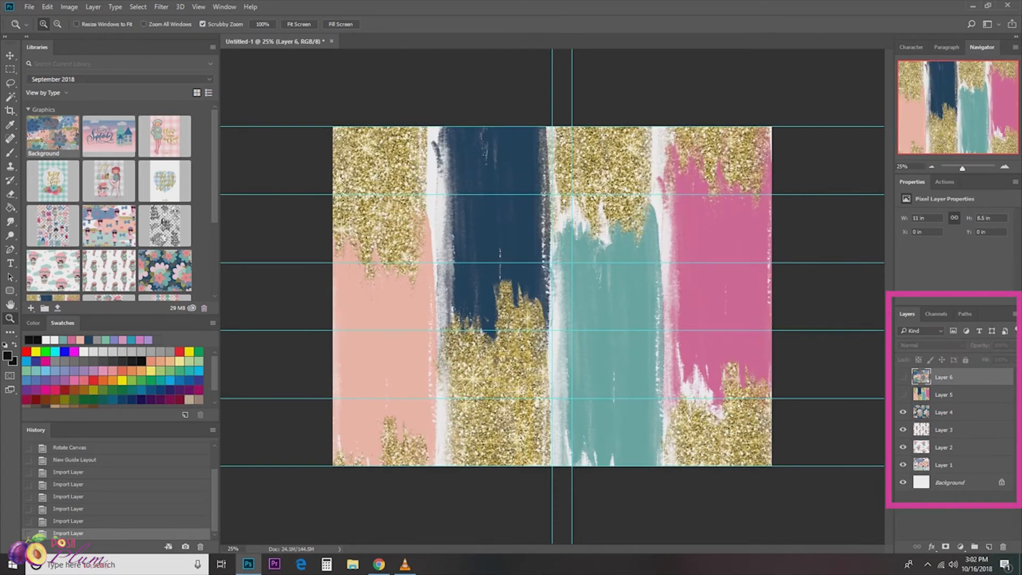
left_click(902, 412)
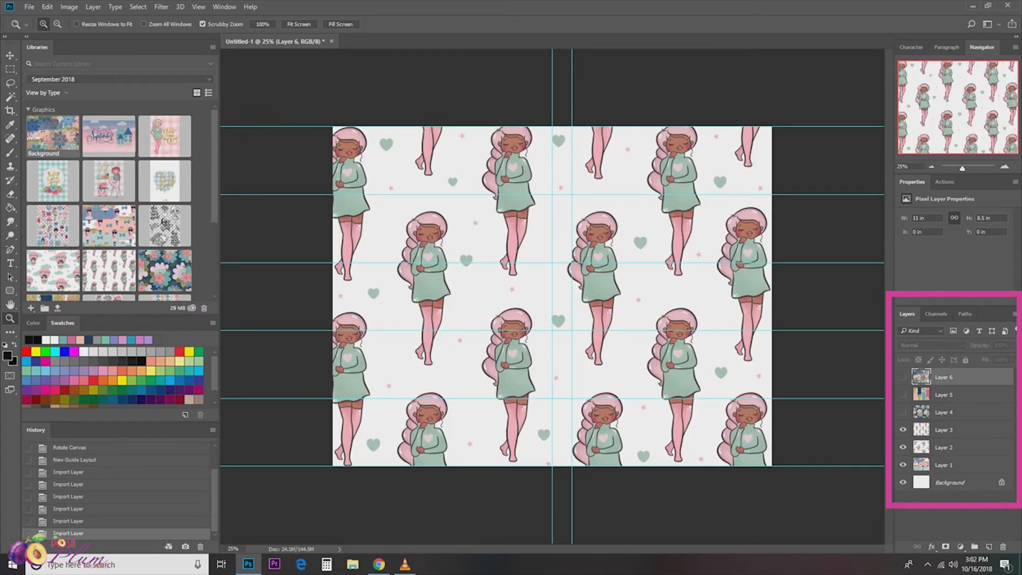
left_click(903, 430)
left_click(903, 447)
left_click(903, 465)
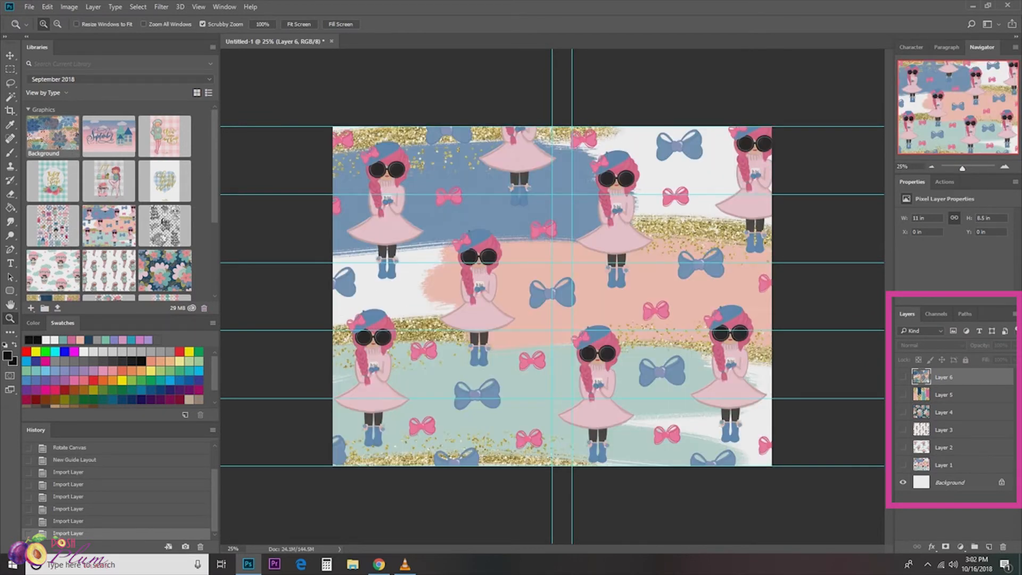
left_click(902, 464)
left_click(903, 447)
left_click(903, 429)
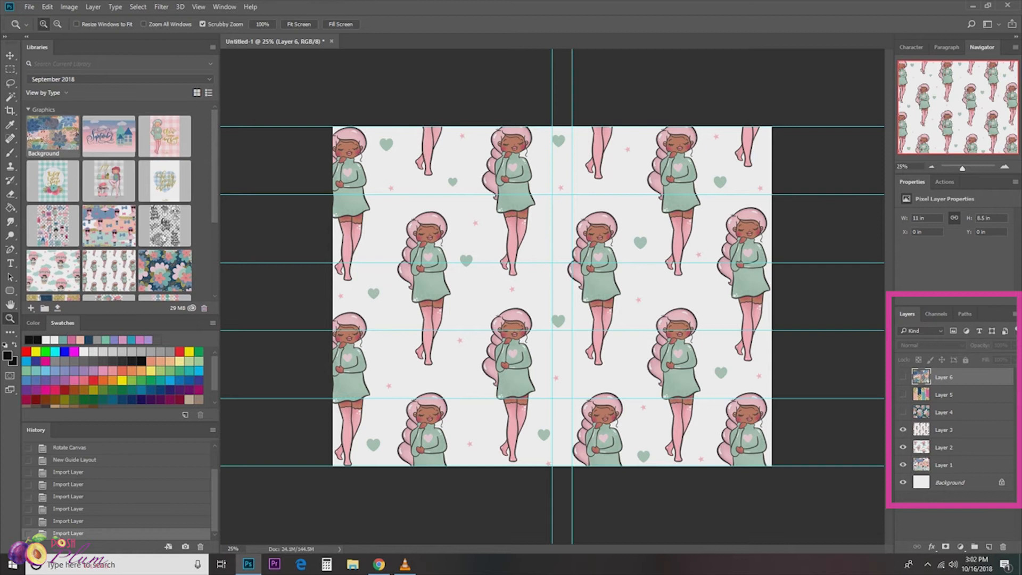
left_click(902, 412)
left_click(902, 394)
left_click(903, 377)
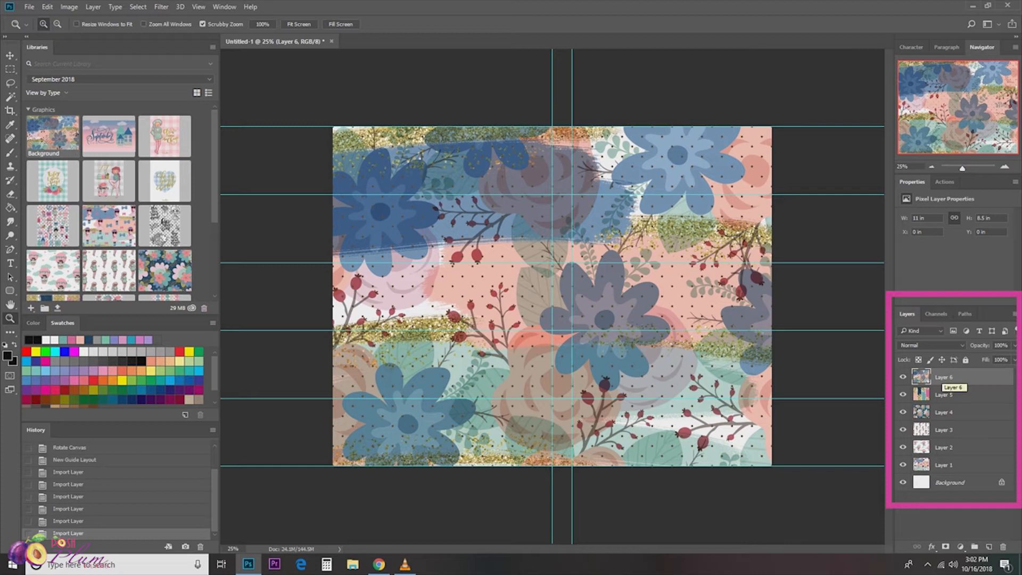
Delete Layer 6 with the blue flower and red berry pattern.
left_click(943, 395)
left_click(943, 412)
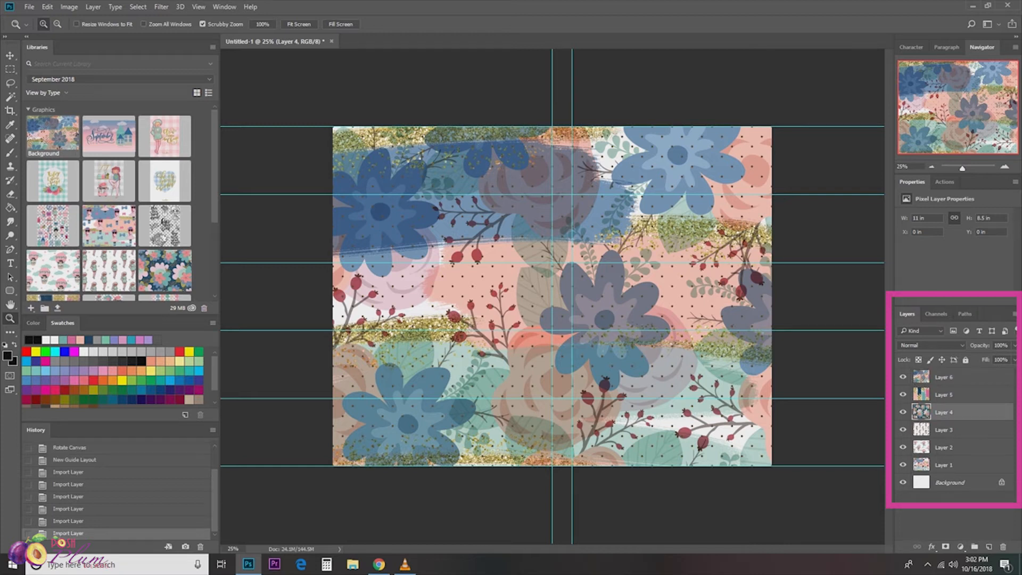
left_click(943, 377)
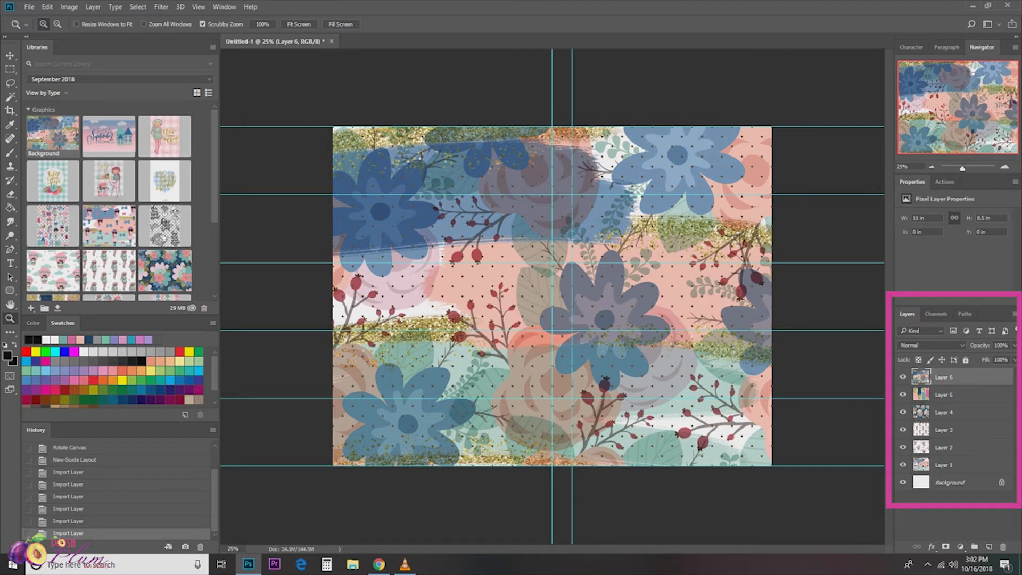
right_click(958, 376)
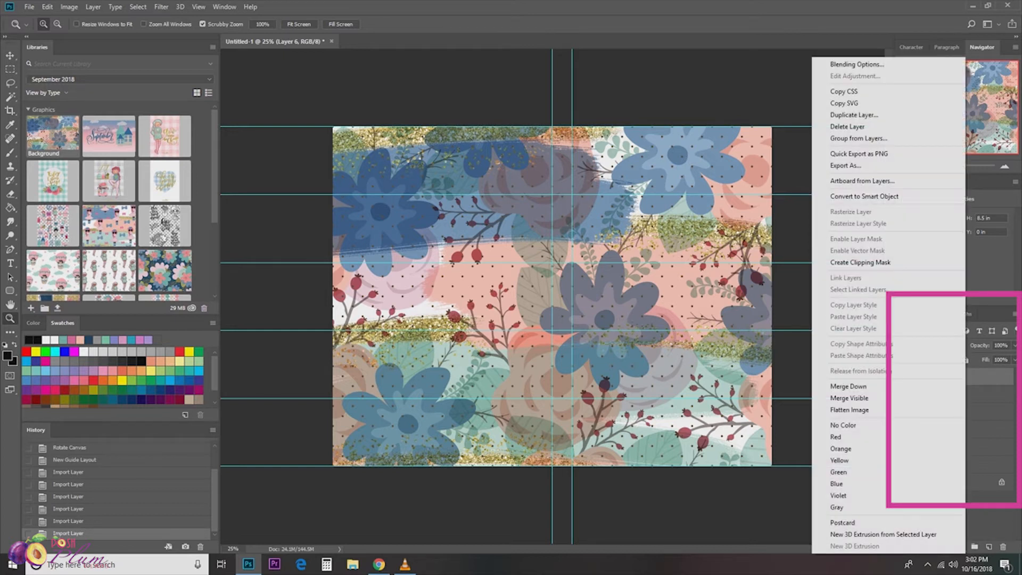
key("Escape")
left_click_drag(948, 376, 1003, 547)
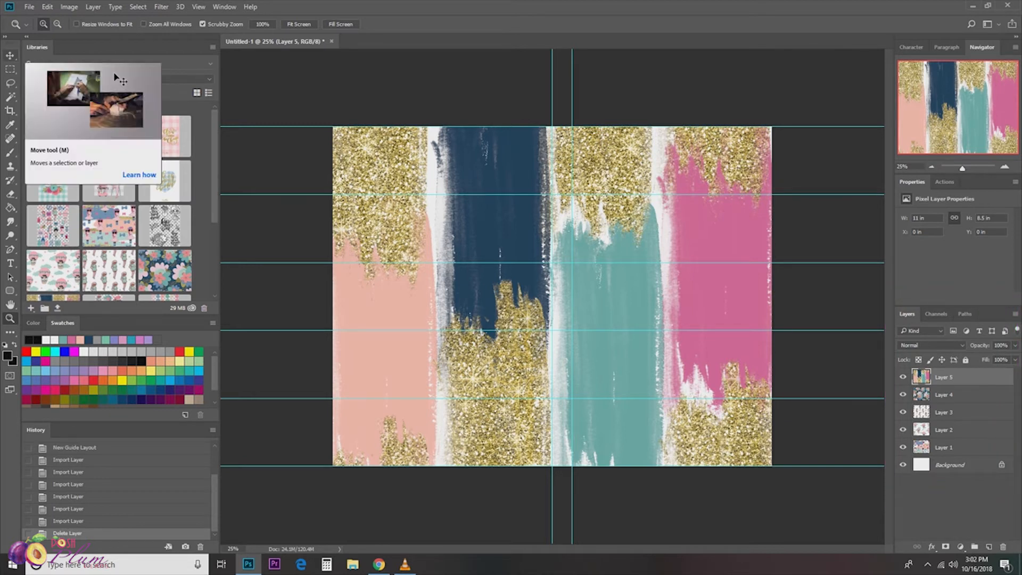
Rotate the brushstroke pattern on Layer 5 by -90° and move it flush against the canvas's left edge.
left_click(10, 55)
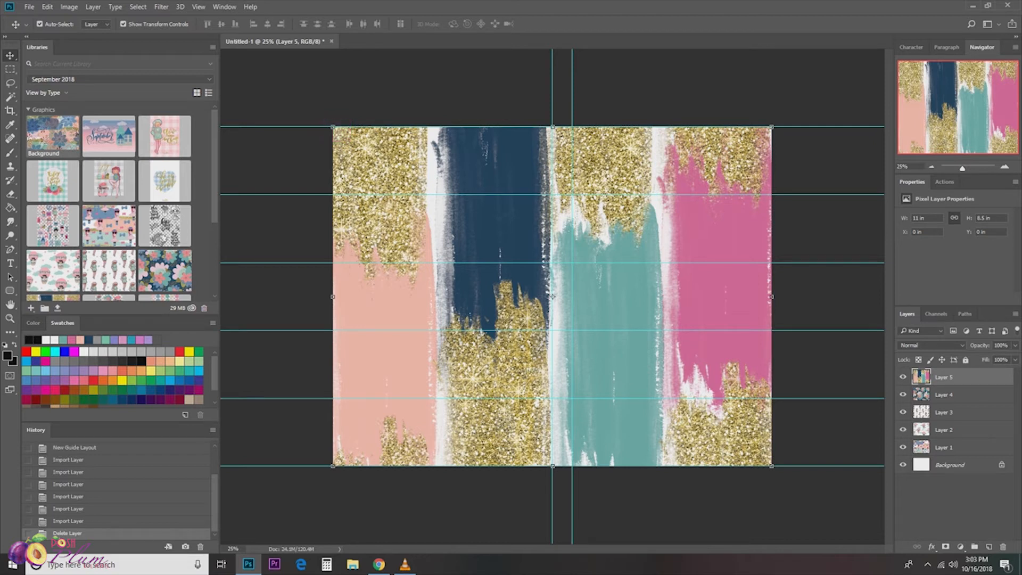
key("ctrl+t")
left_click_drag(326, 118, 452, 430)
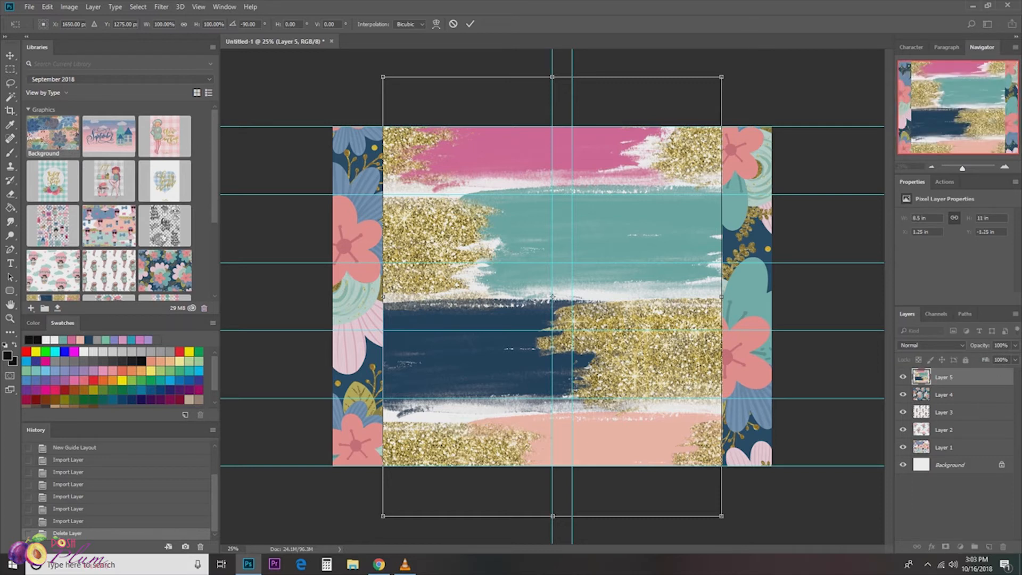
key("Return")
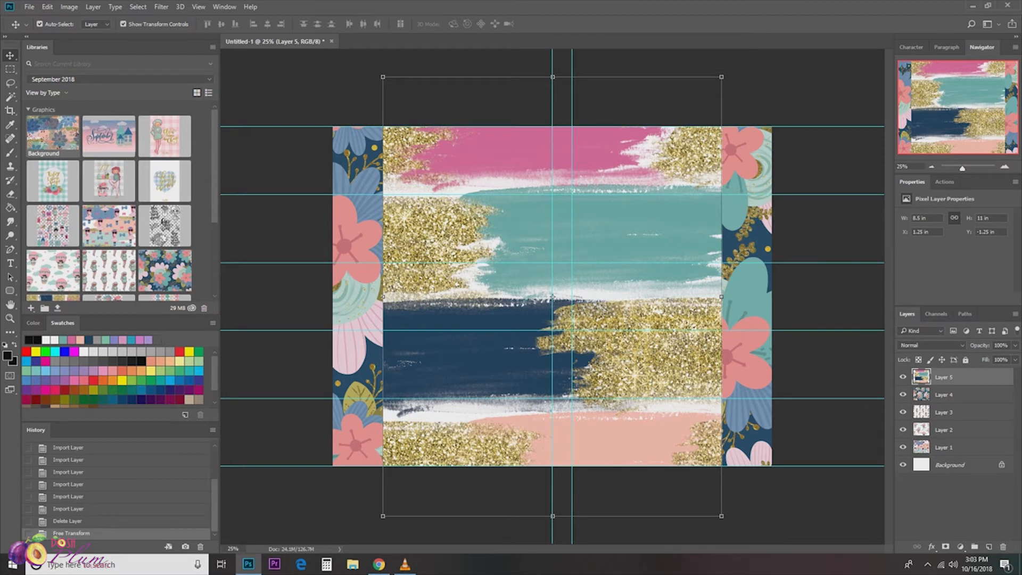
left_click_drag(652, 192, 599, 192)
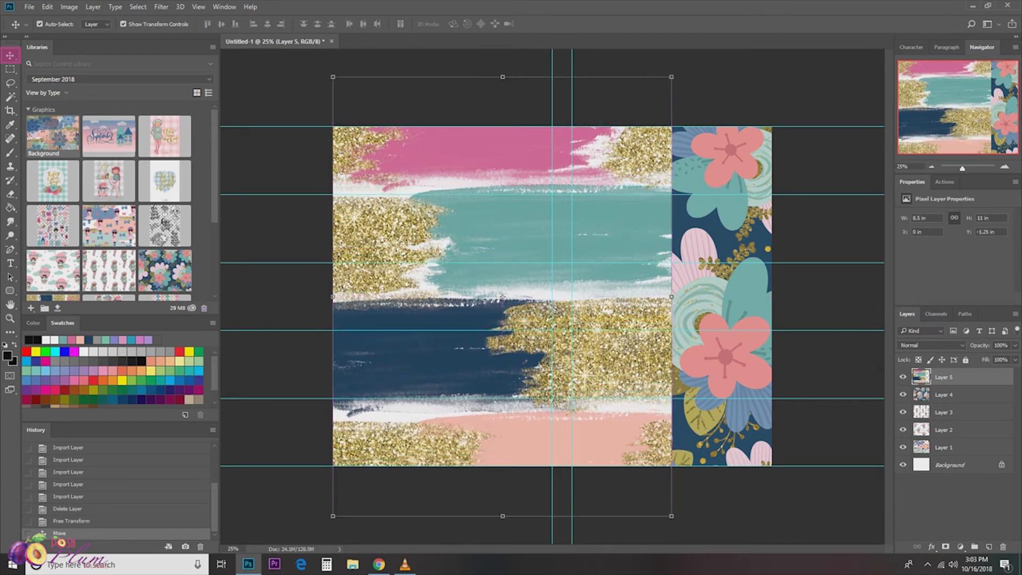
Scale Layer 5 to about 8.51 in high at the canvas's top-left corner and narrow it to 6 in, ending at the rightmost vertical guide.
left_click_drag(333, 76, 371, 126)
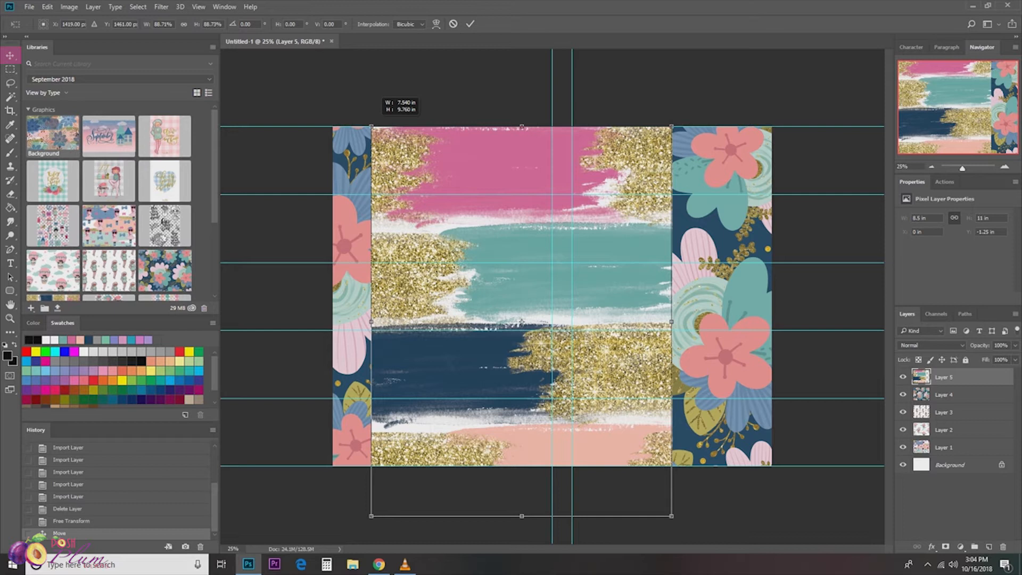
left_click_drag(469, 173, 430, 173)
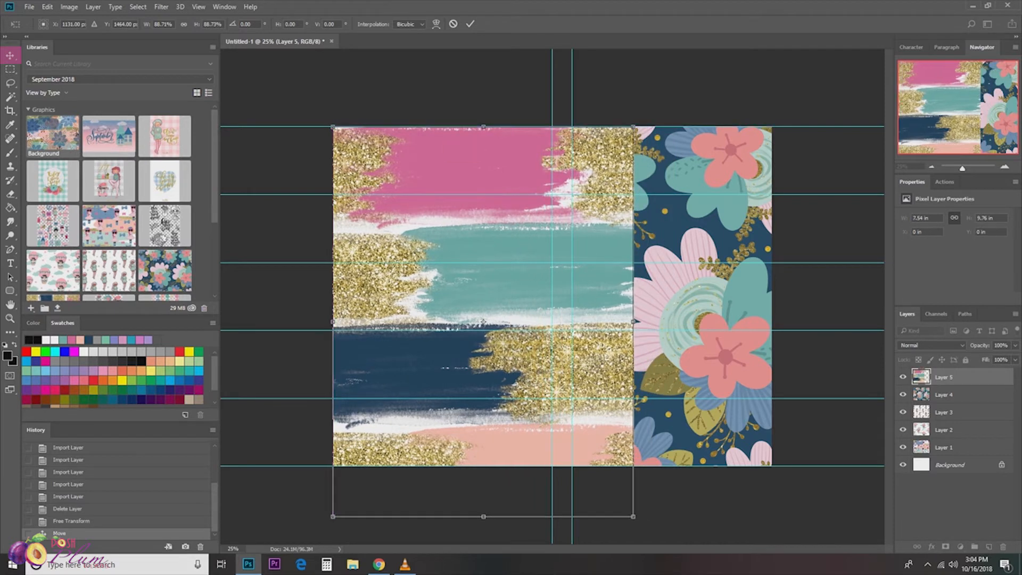
left_click_drag(633, 516, 594, 466)
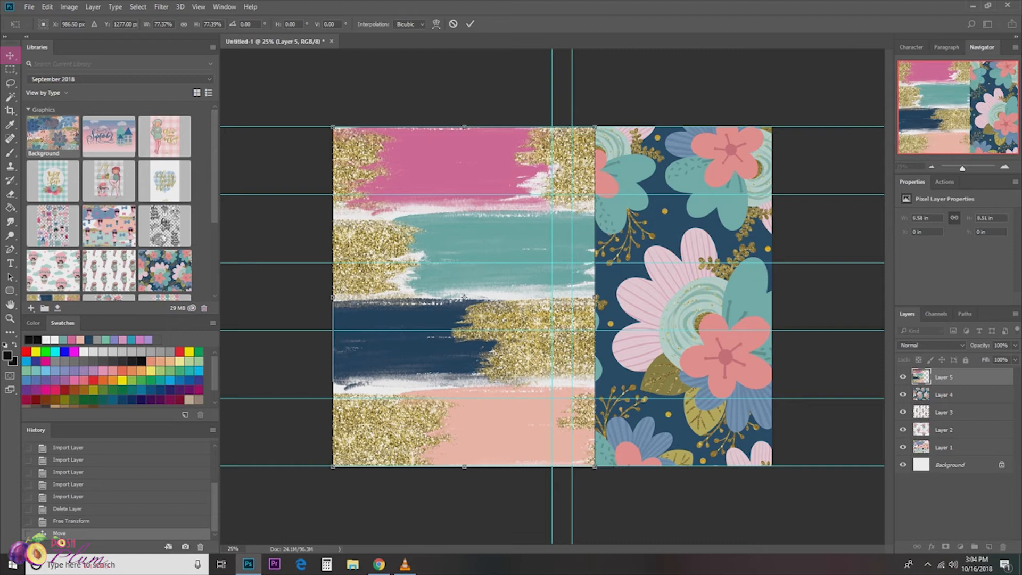
key("Return")
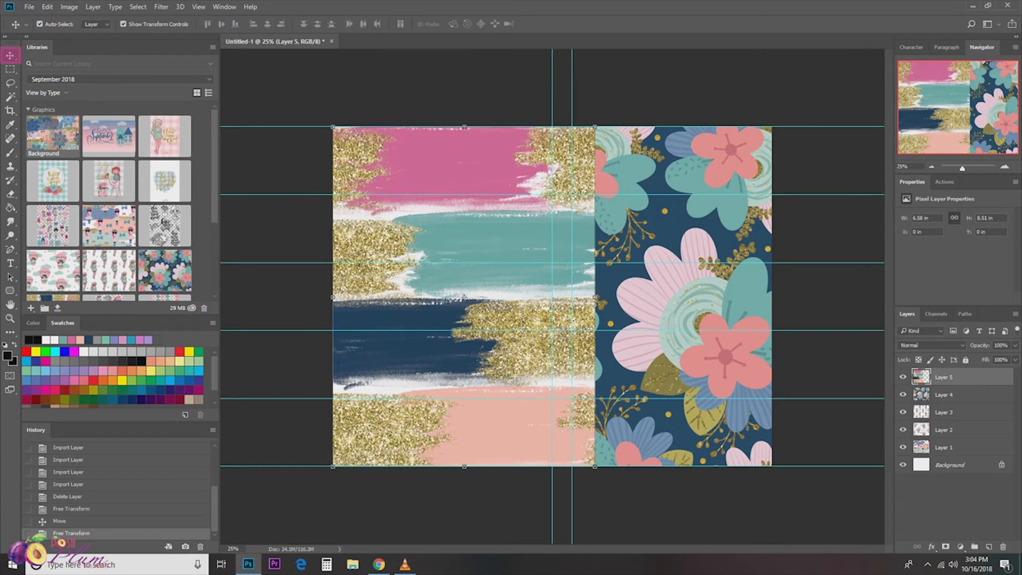
left_click_drag(595, 296, 572, 297)
key("Return")
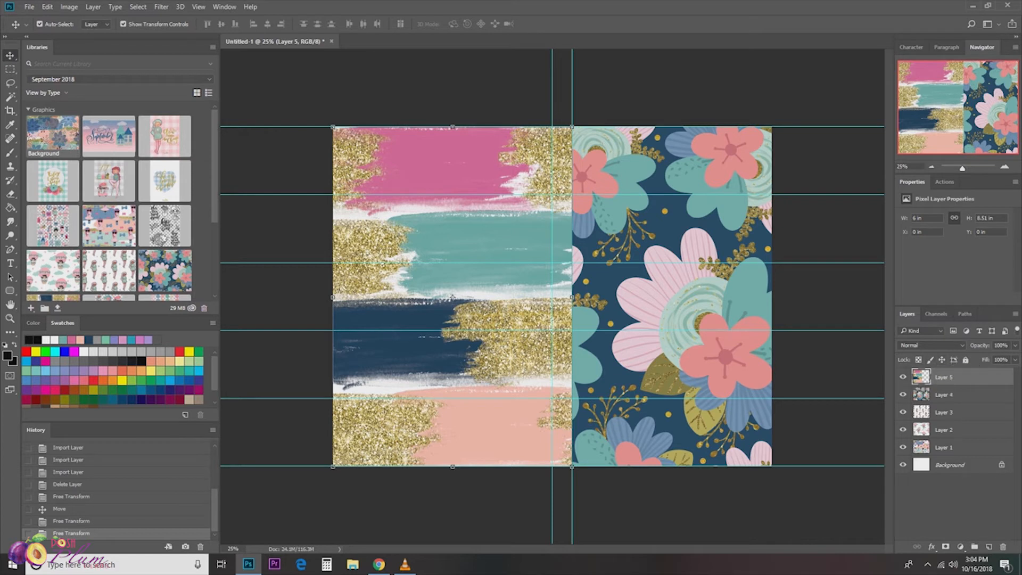
Select Layer 1 and rotate the whole canvas 90° counterclockwise.
left_click(944, 394)
key("alt+bracketleft")
key("alt+bracketleft")
key("alt+bracketleft")
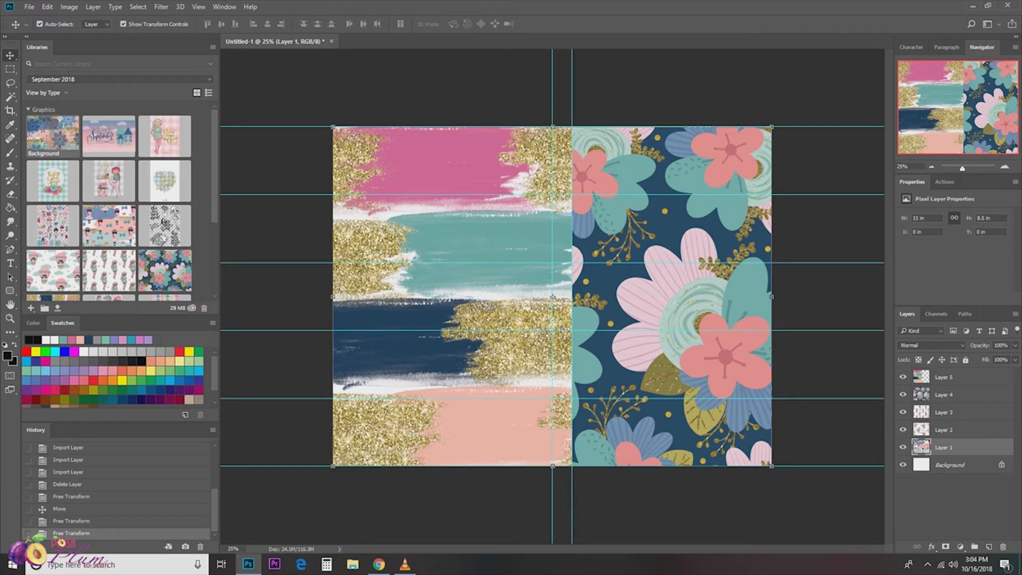
key("alt+i")
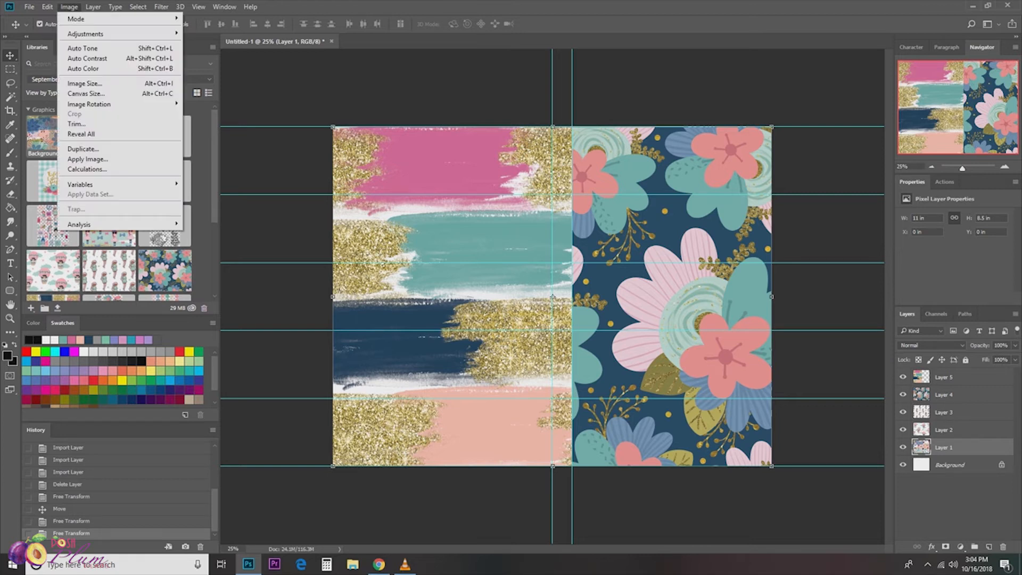
mouse_move(120, 104)
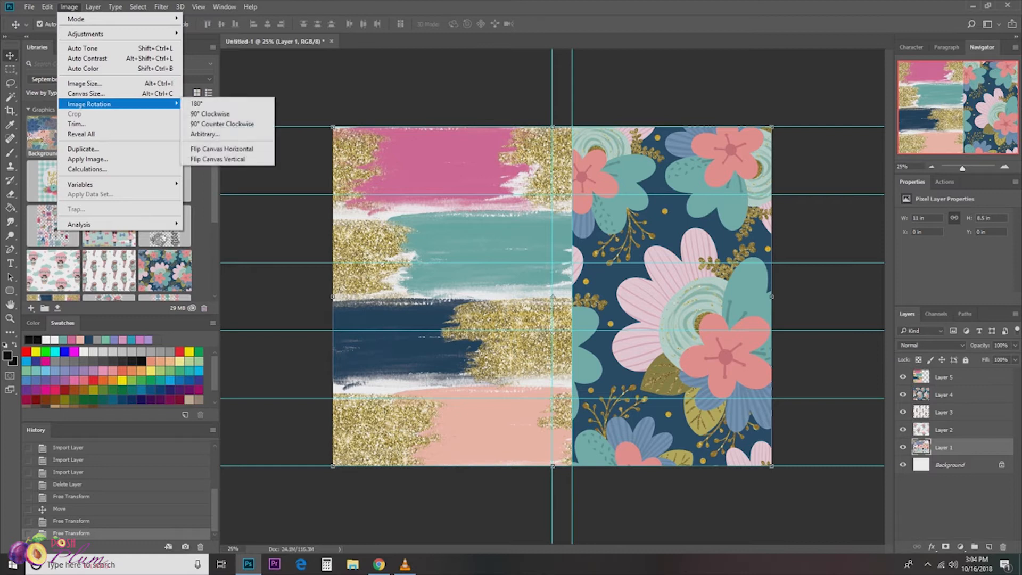
key("Down")
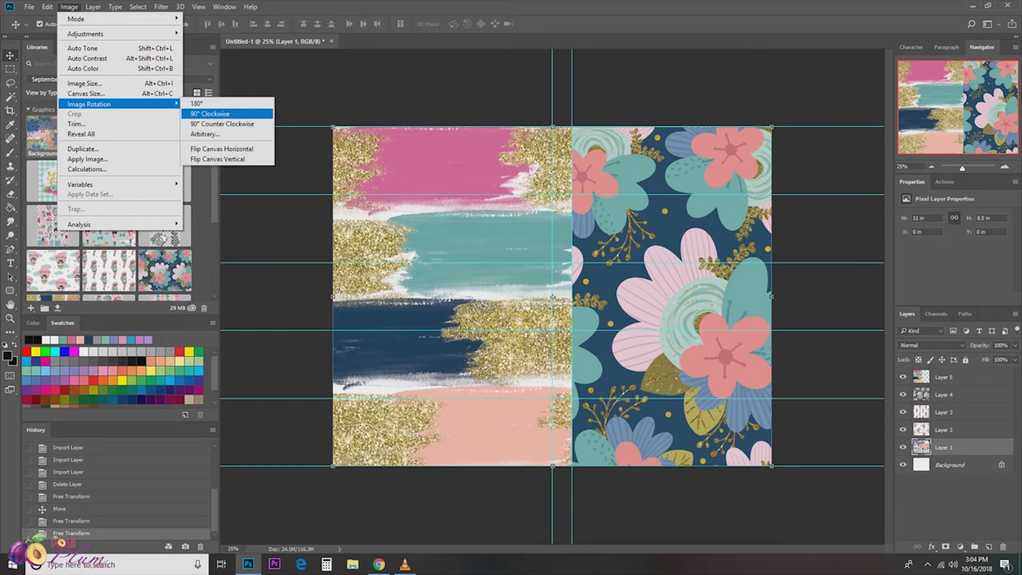
key("Down")
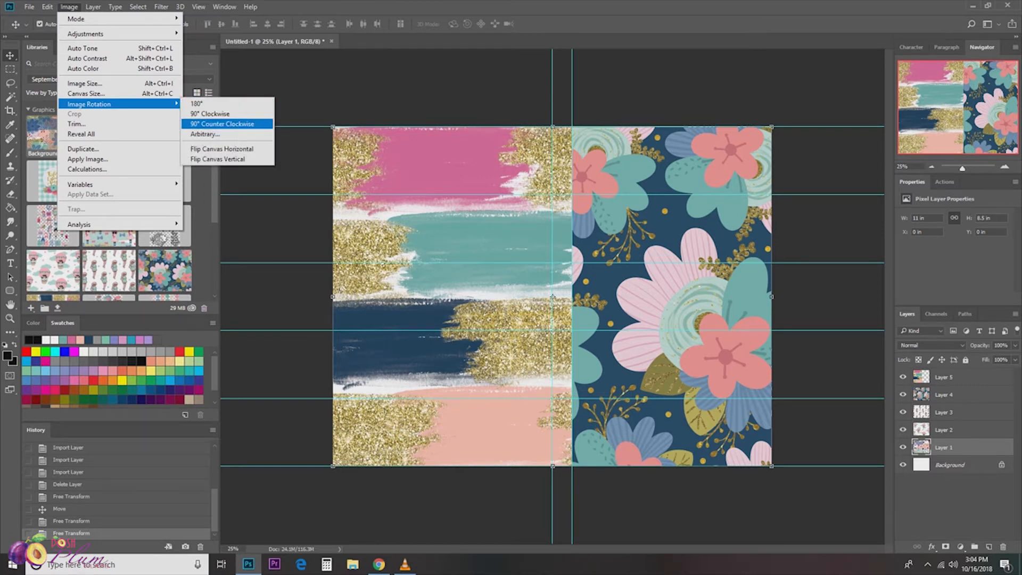
key("Return")
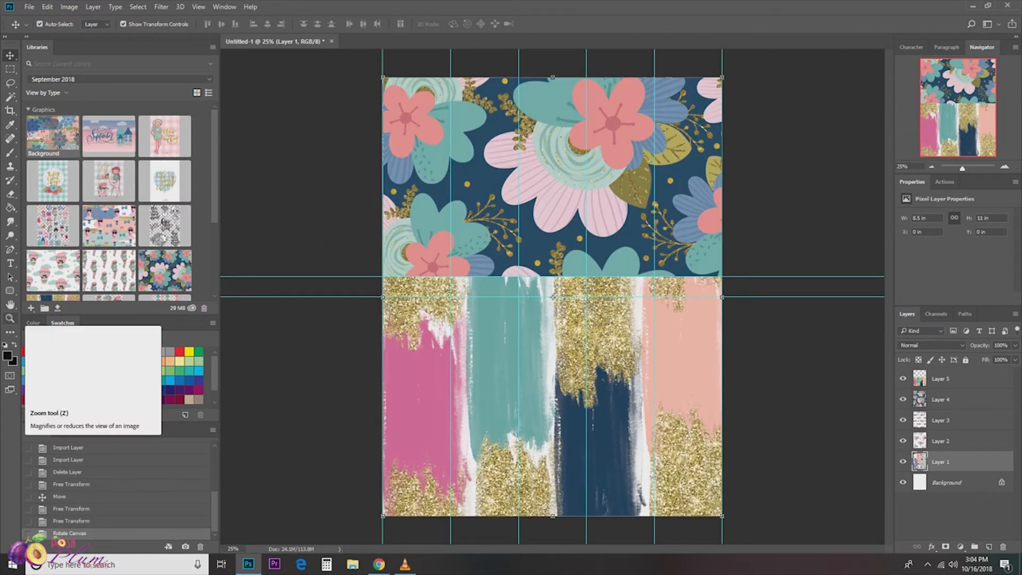
Inspect the strip between the two horizontal guides at 100% zoom across the full width of the sheet.
left_click(9, 318)
left_click(454, 293)
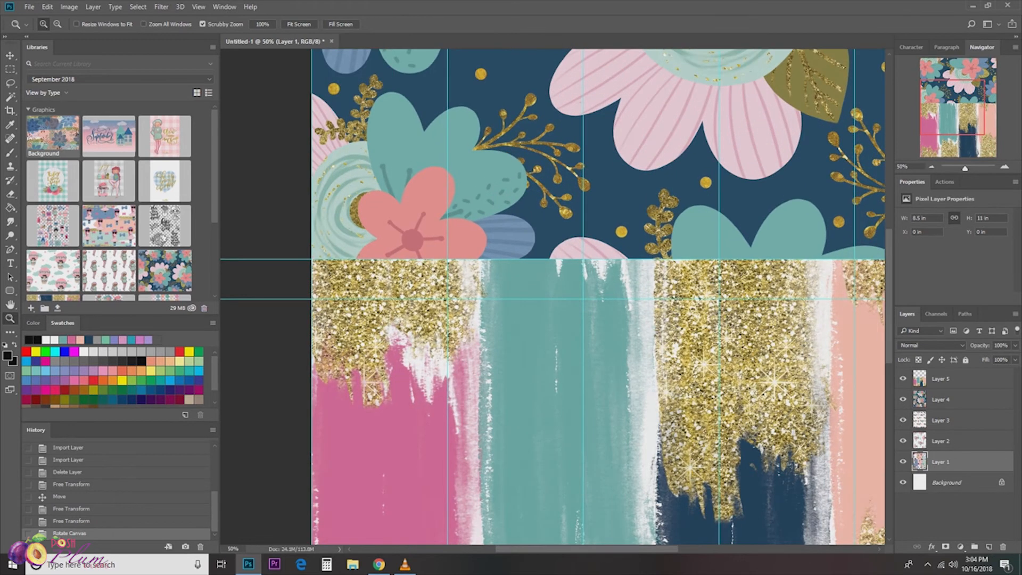
left_click(413, 298)
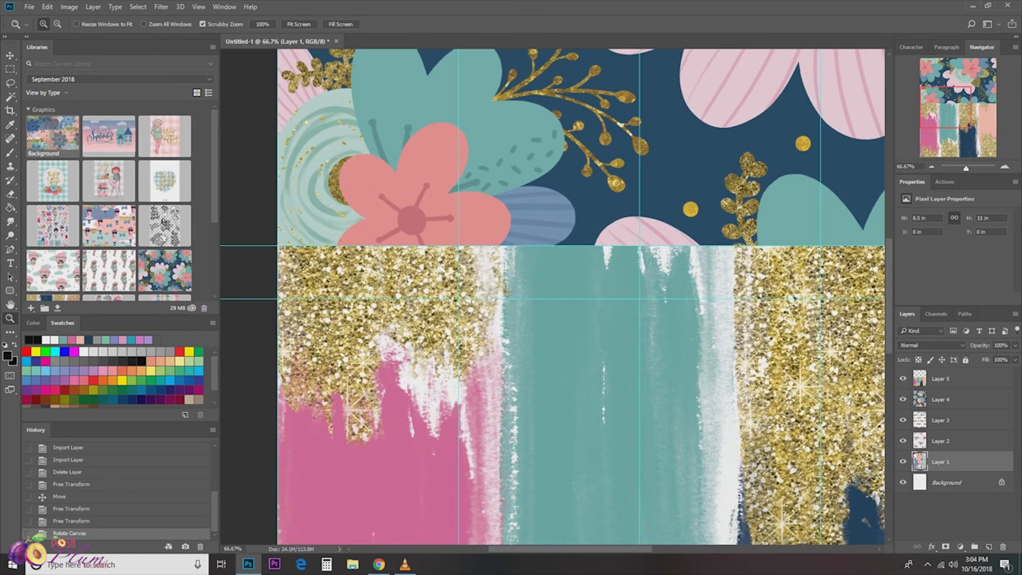
left_click(336, 269)
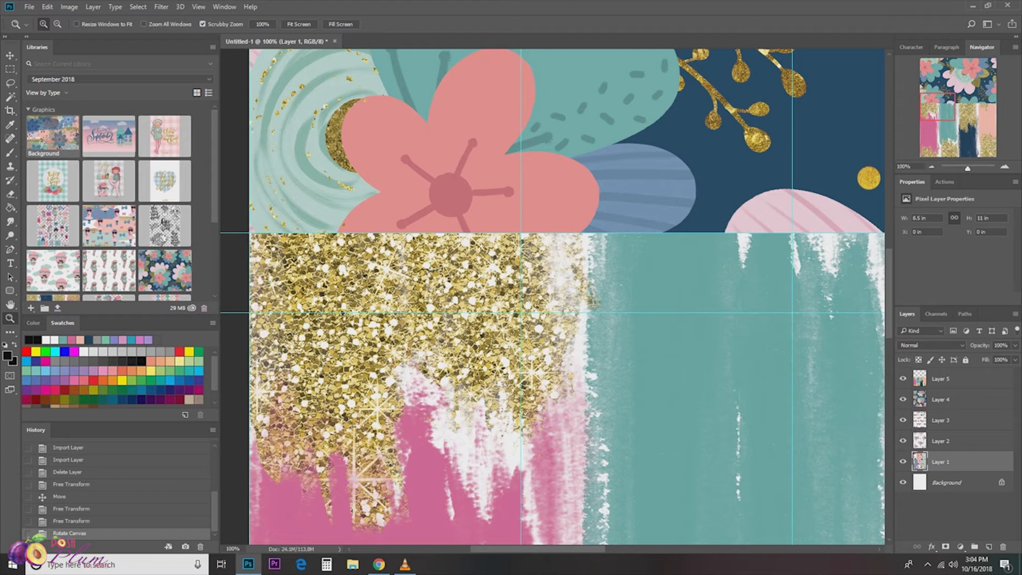
scroll(552, 296, "right", 5)
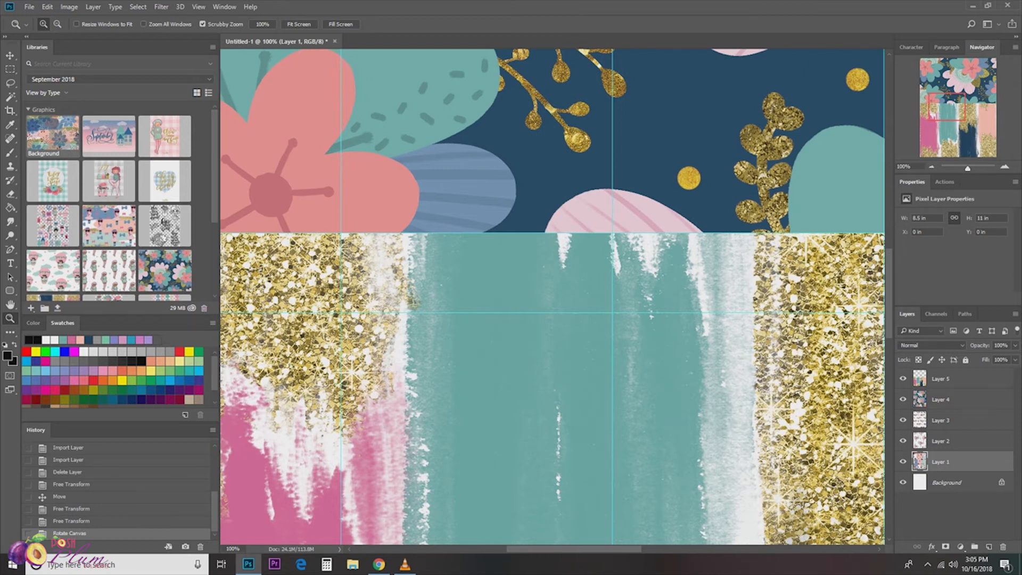
scroll(552, 297, "right", 10)
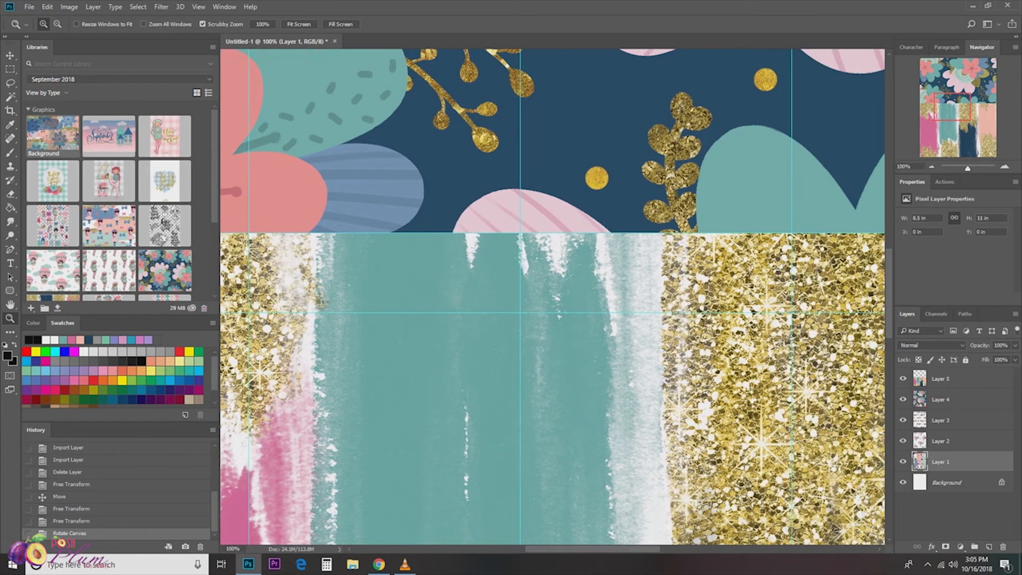
scroll(552, 297, "right", 3)
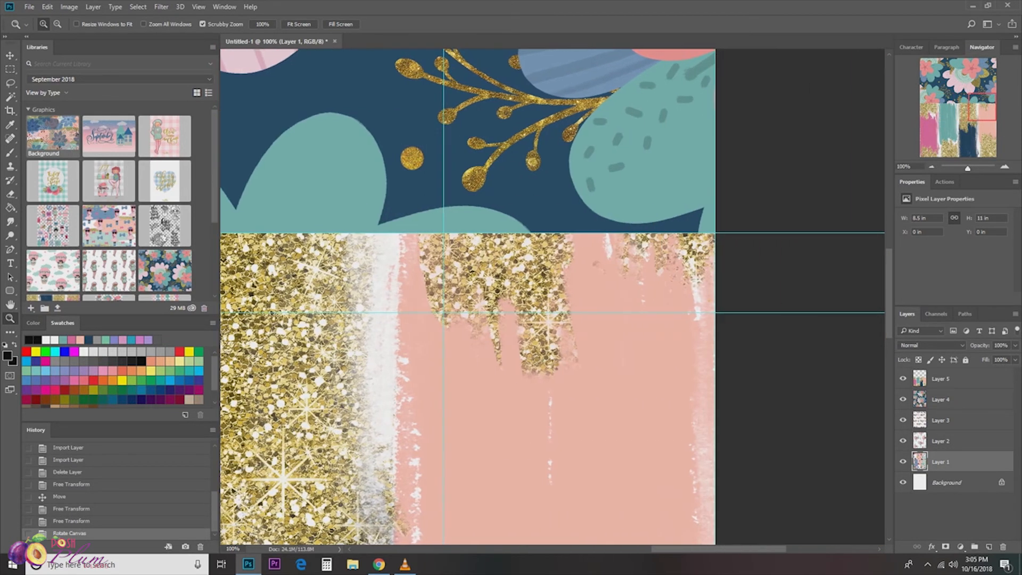
scroll(552, 296, "left", 16)
scroll(552, 297, "left", 9)
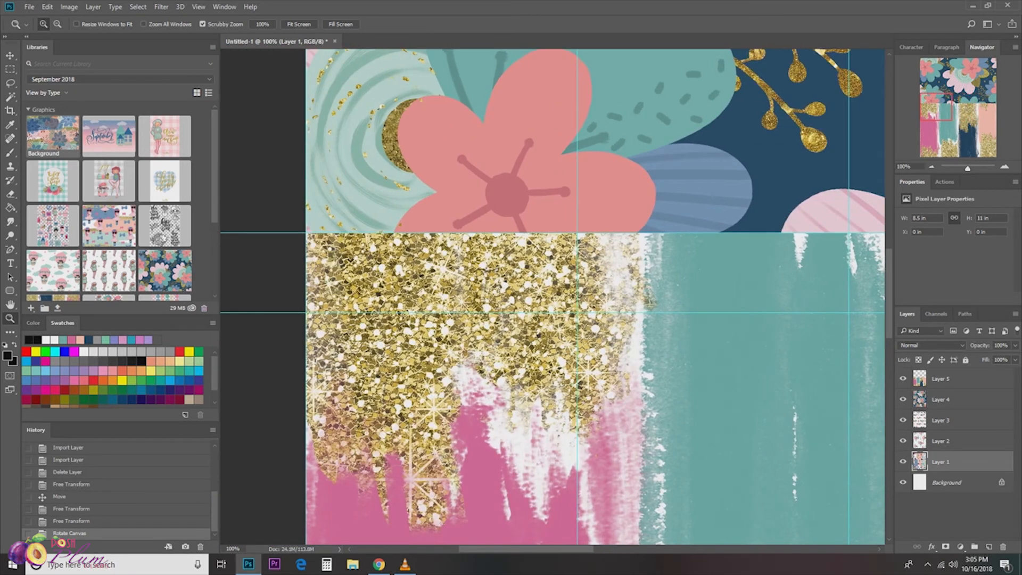
Add the text "Plans" in DK Honeyguide Caps near the sheet's left edge and place its layer above Layer 5.
key("t")
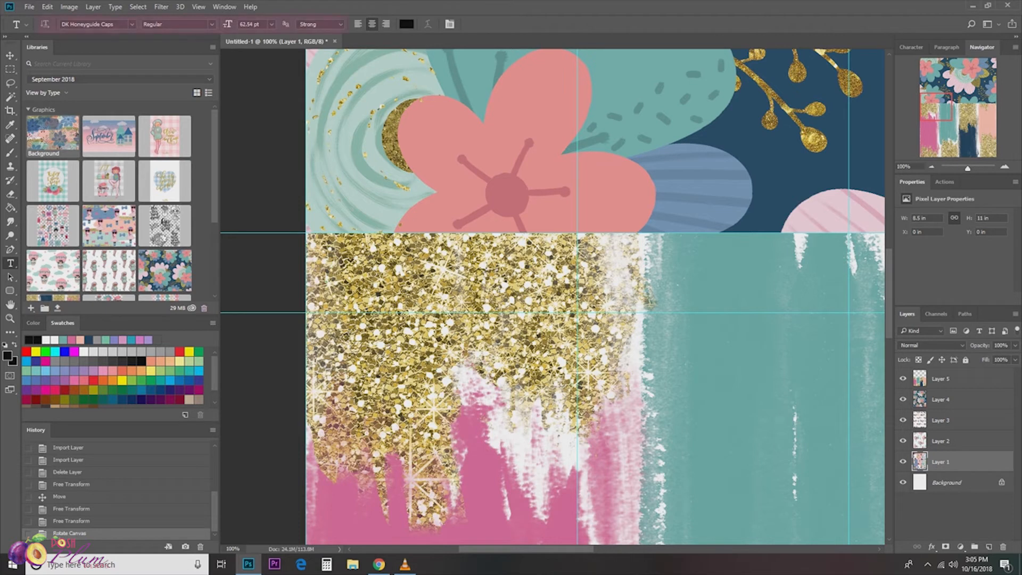
left_click(132, 24)
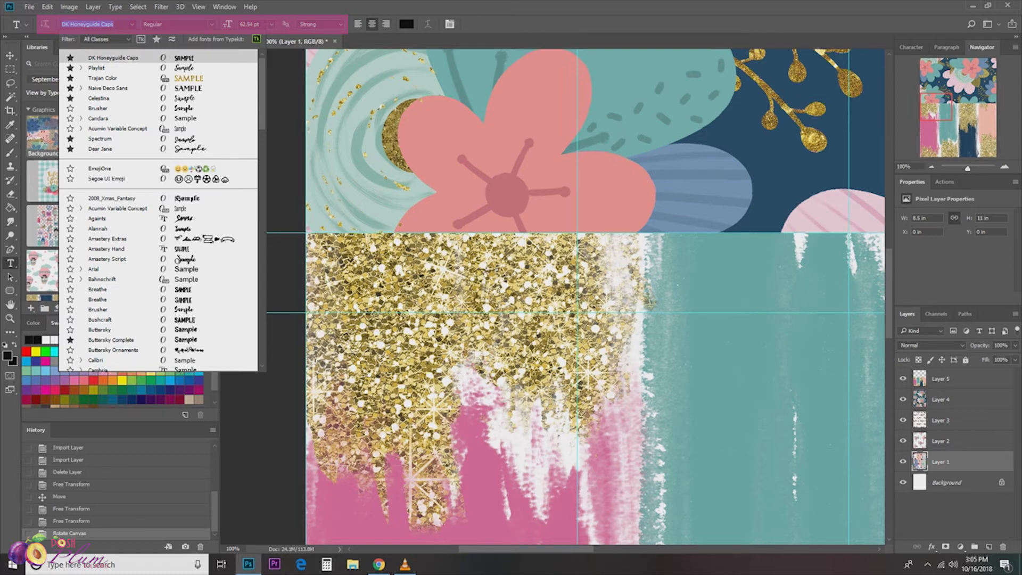
key("Escape")
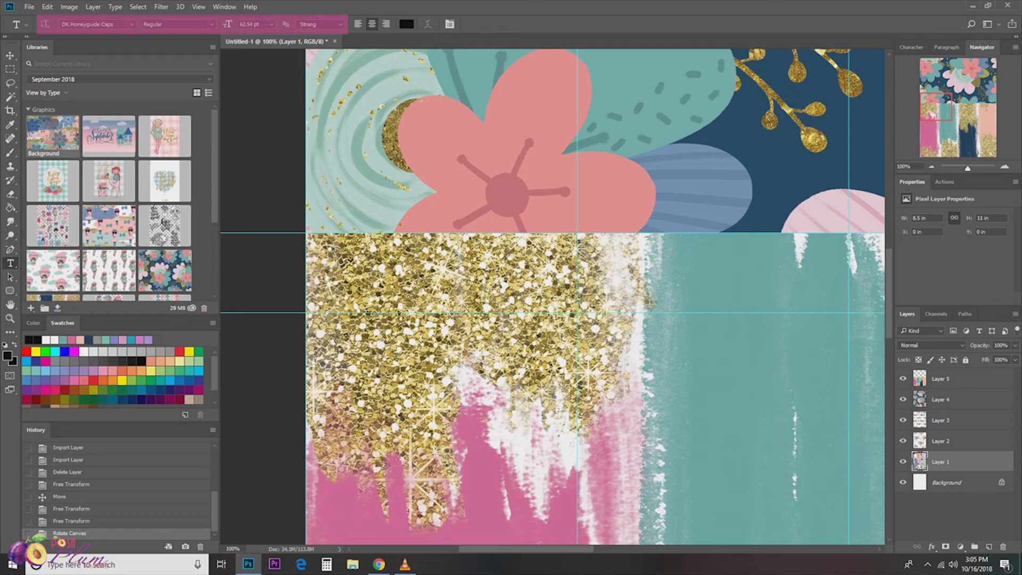
left_click(340, 223)
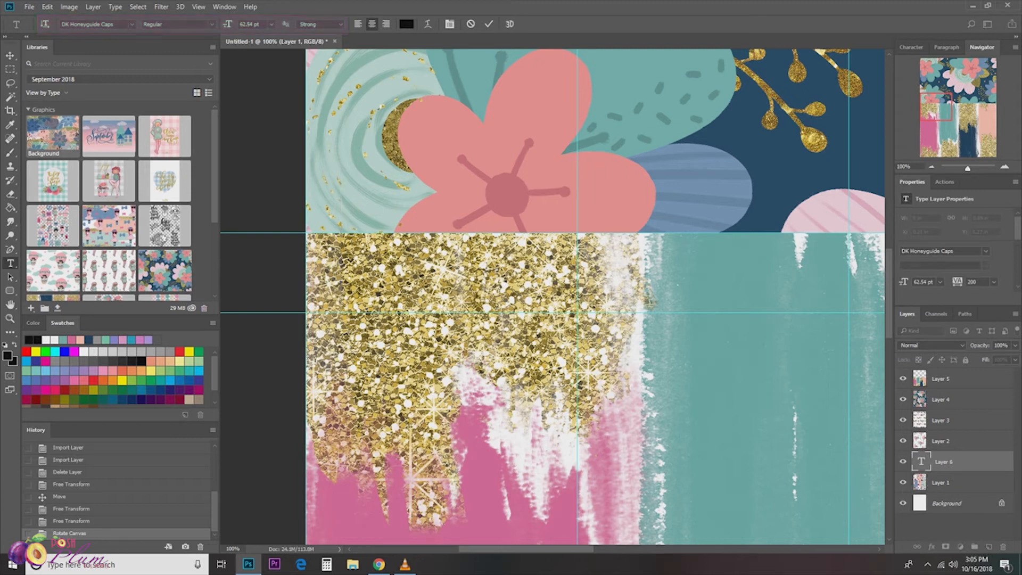
type("Monda")
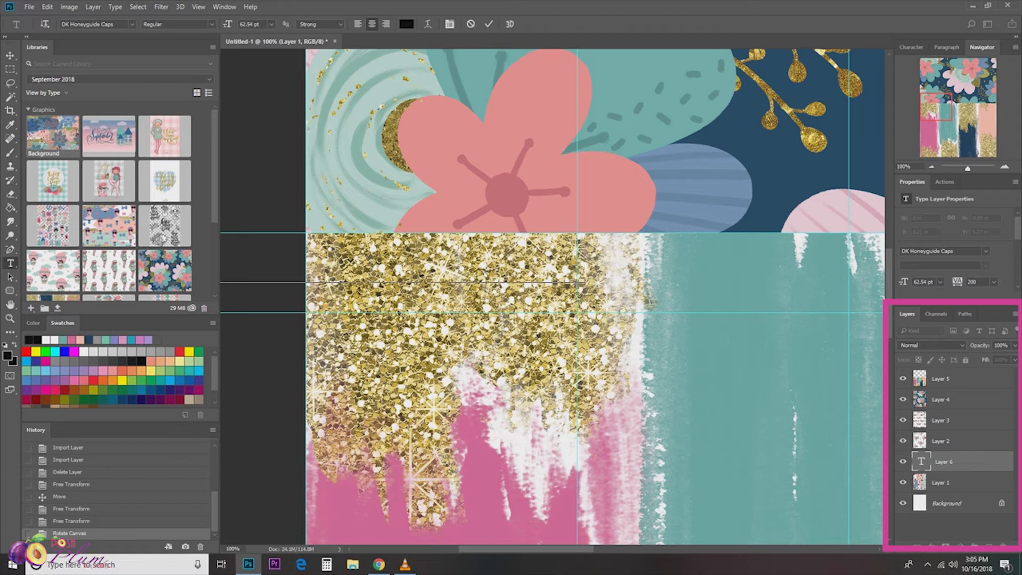
left_click_drag(944, 461, 944, 377)
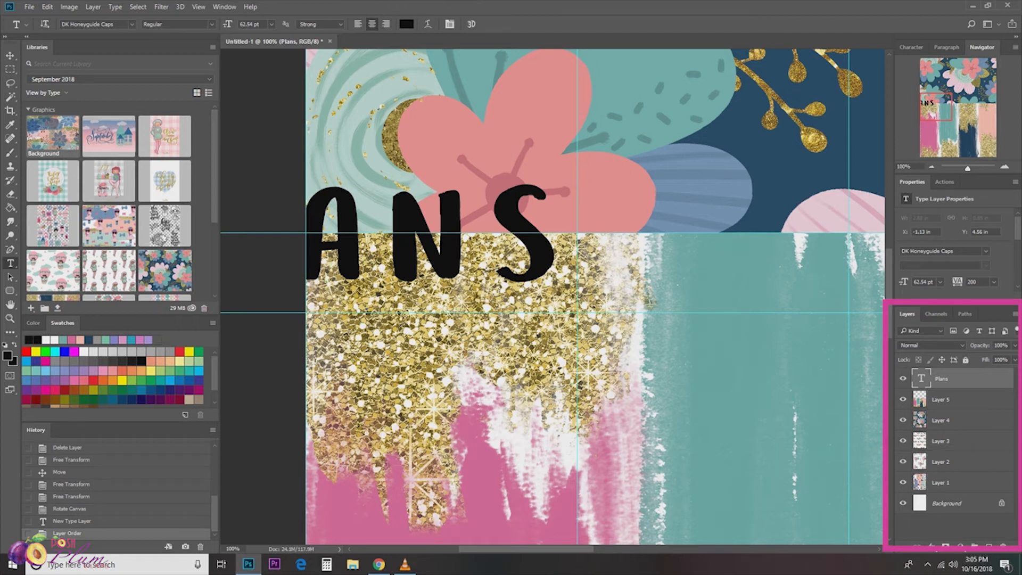
Move the Plans text fully onto the canvas at the left edge, over the strip between the horizontal guides.
key("v")
left_click_drag(426, 239, 600, 266)
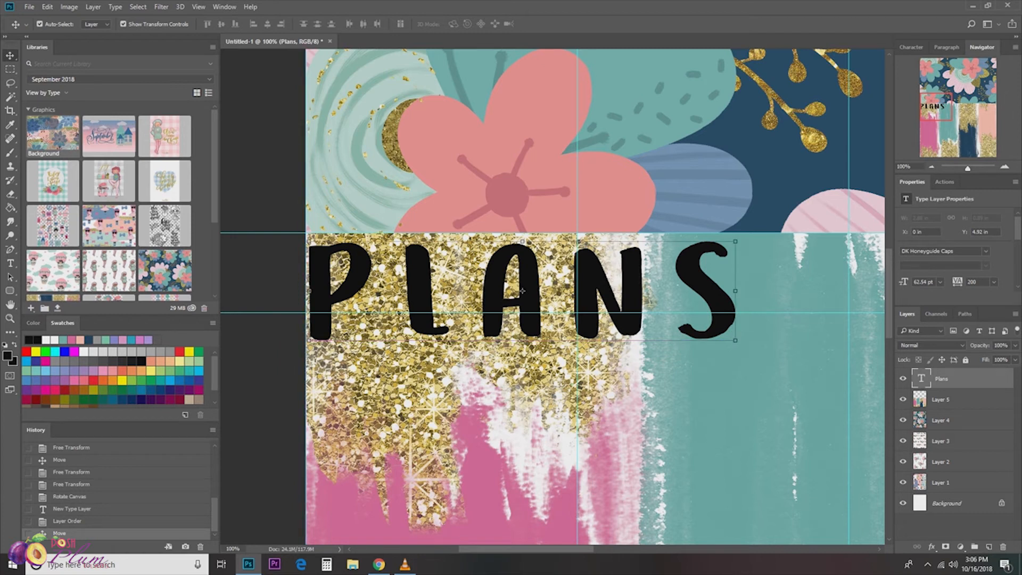
left_click_drag(522, 291, 525, 273)
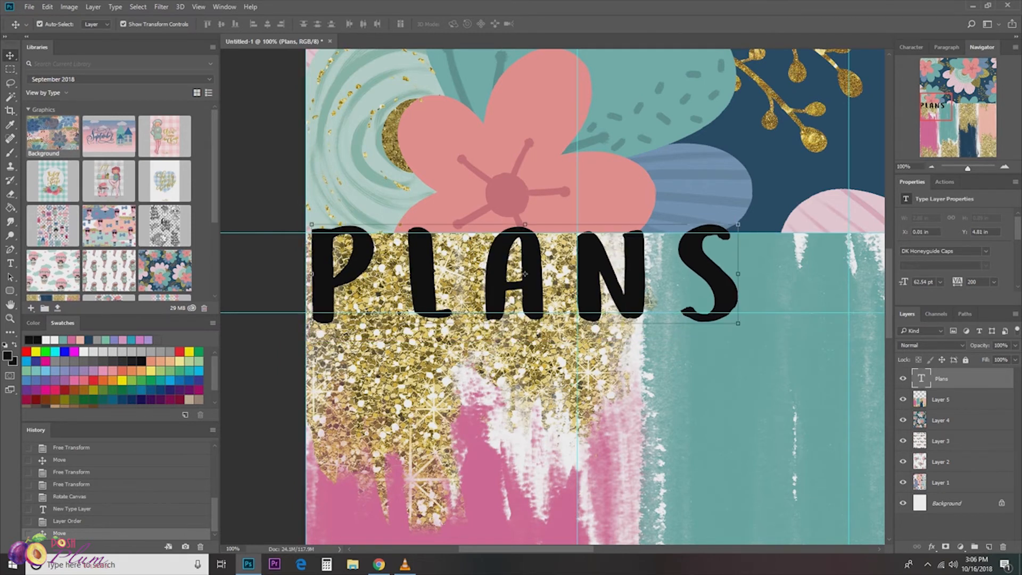
Set the font size of the Plans text to 28 pt.
left_click(10, 263)
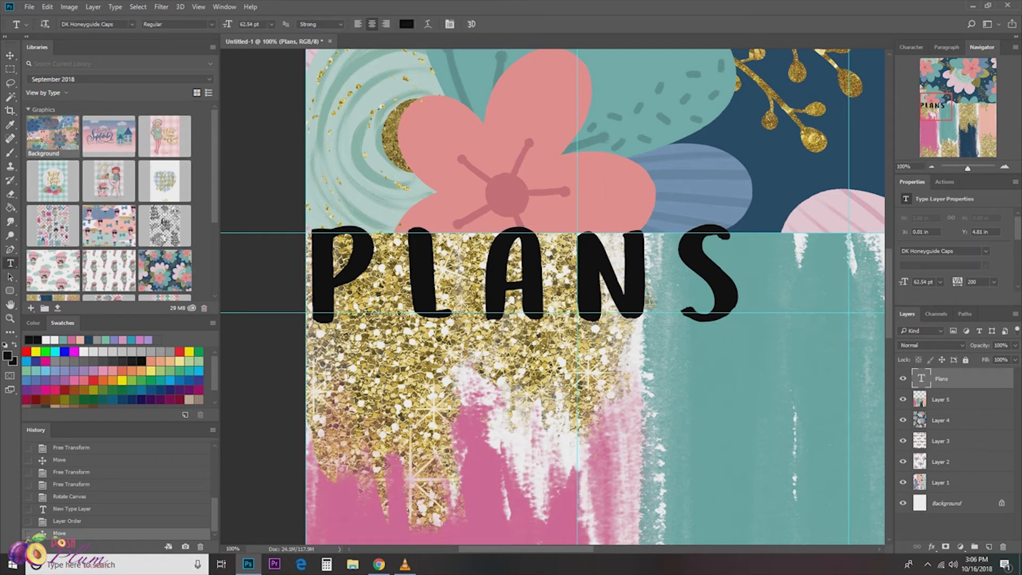
left_click_drag(748, 282, 316, 282)
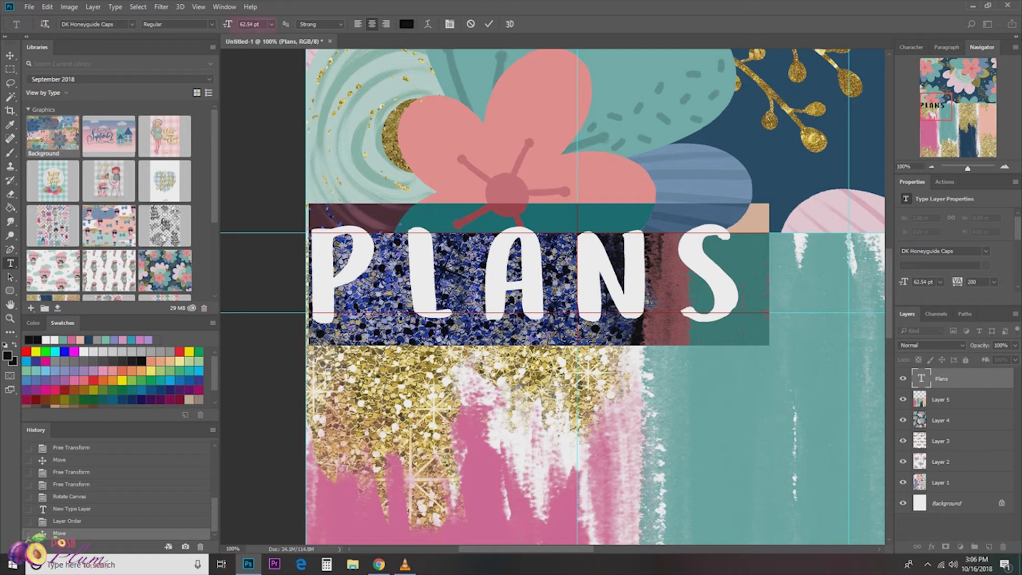
left_click(258, 24)
type("28")
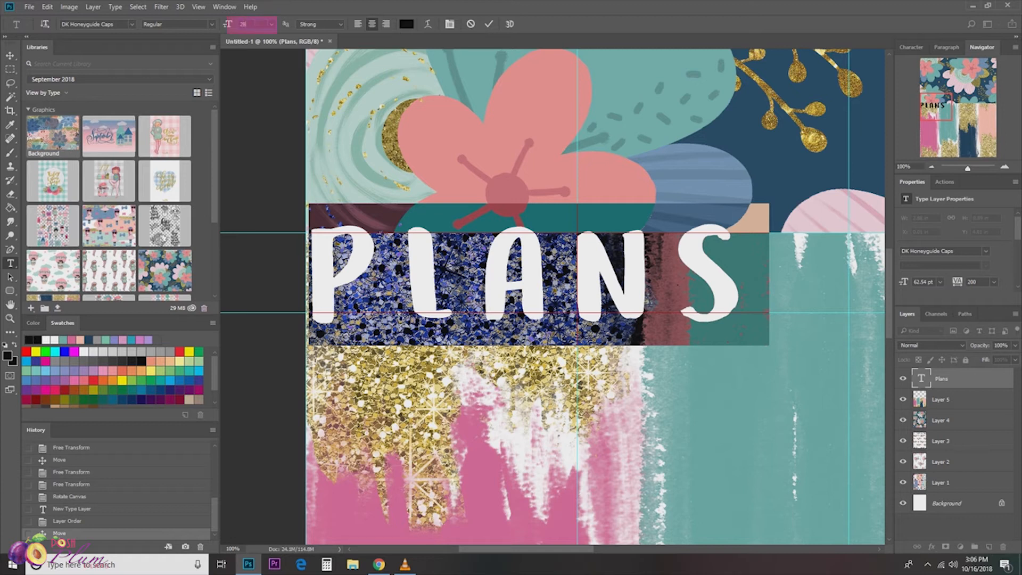
key("Return")
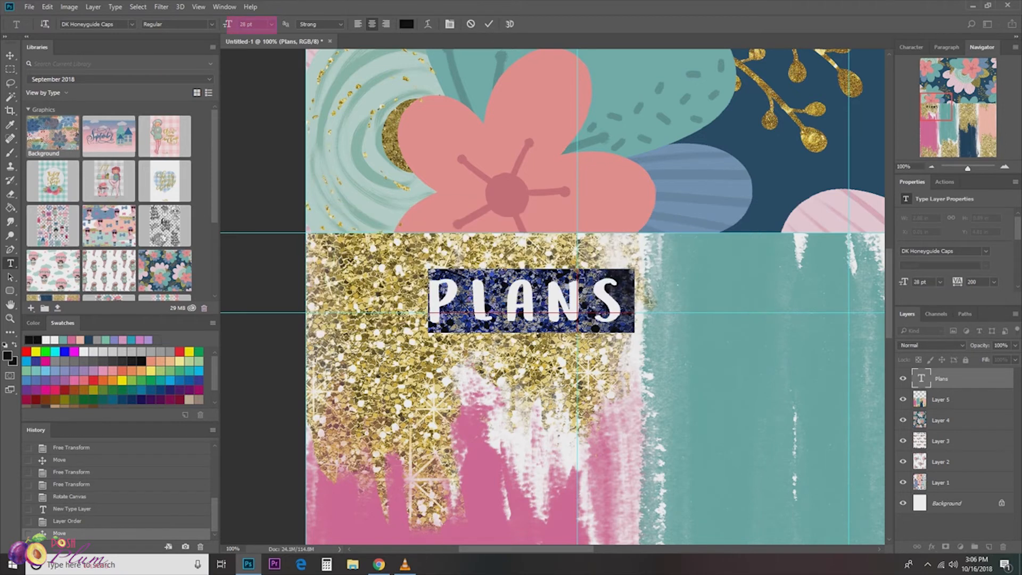
left_click(632, 301)
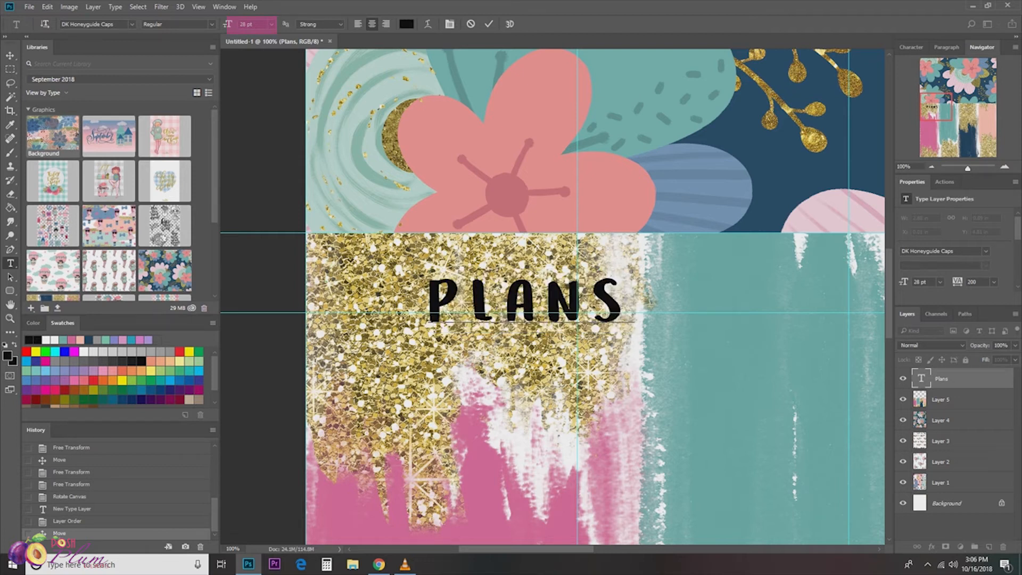
key("ctrl+Return")
Move the Plans text into the strip between the horizontal guides, at about X 0.23 in and Y 5.07 in.
key("v")
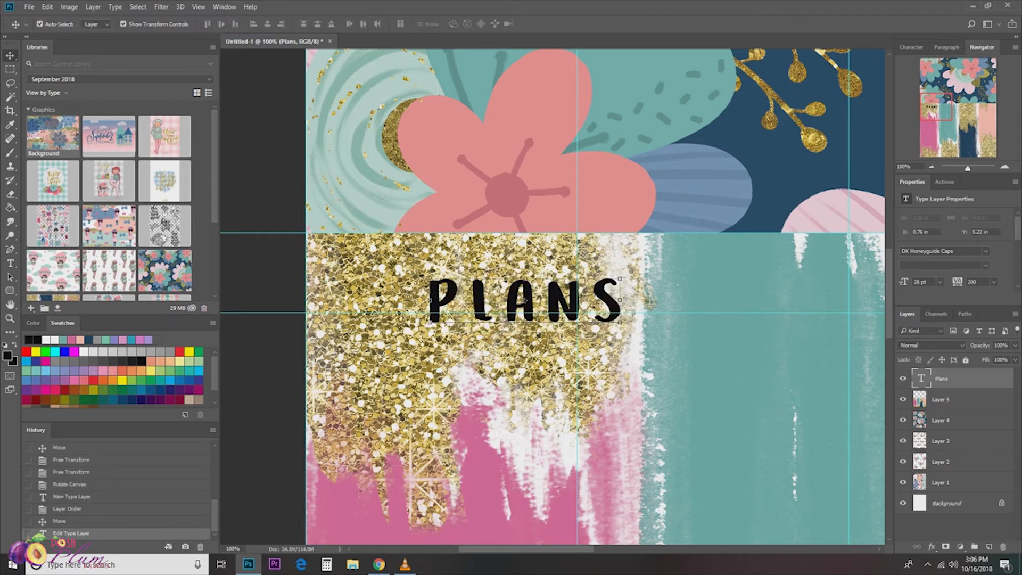
left_click_drag(569, 276, 485, 251)
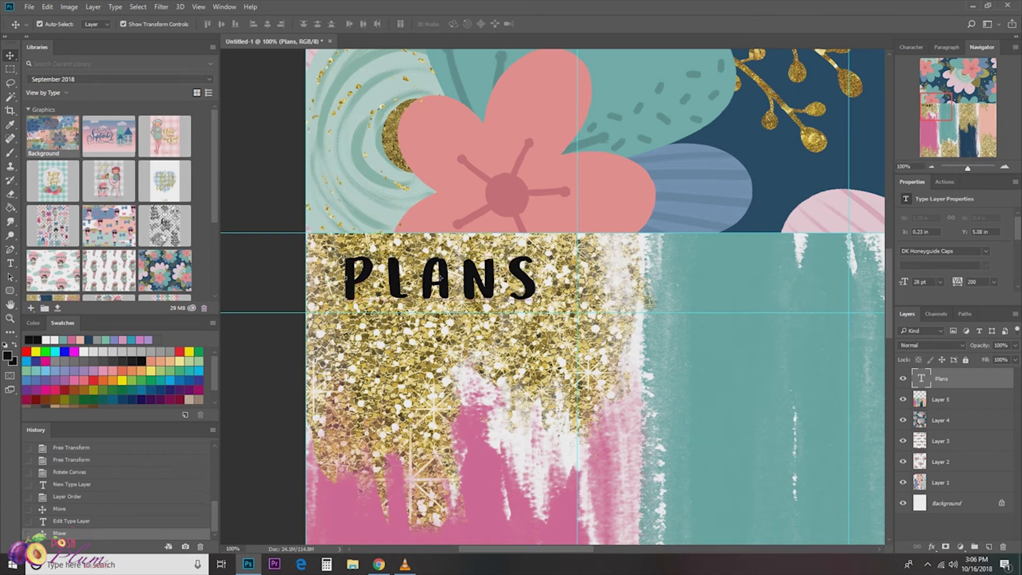
key("Up")
key("Up")
key("Up")
key("Up")
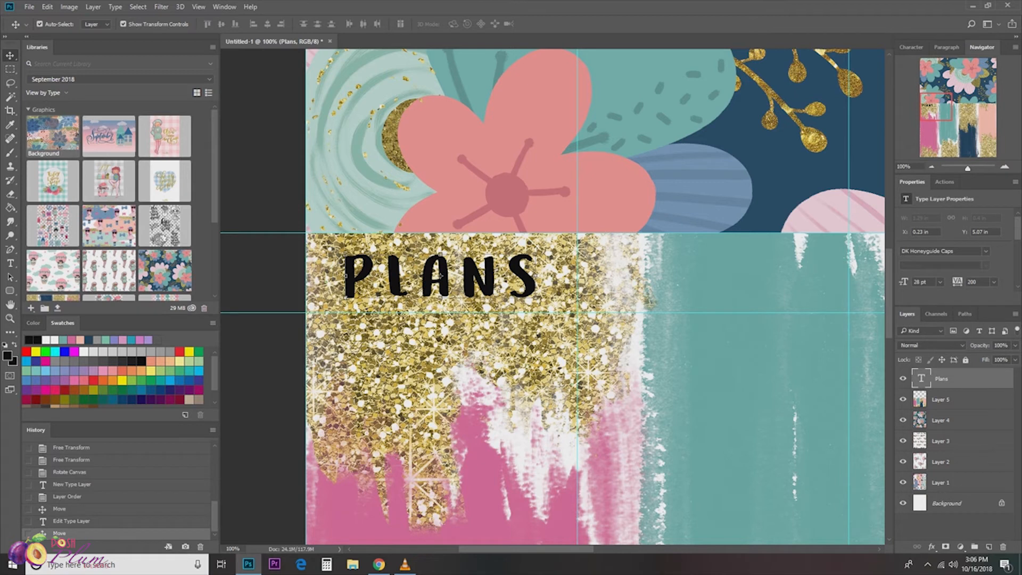
Add a Stroke layer style to the Plans text and move the settings dialog clear of the word.
left_click(941, 399)
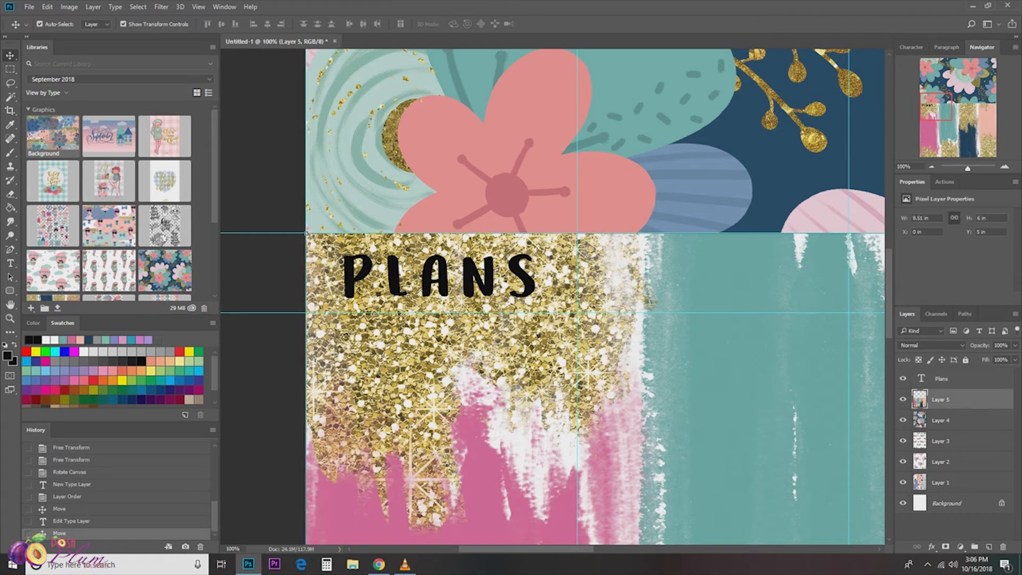
left_click(440, 275)
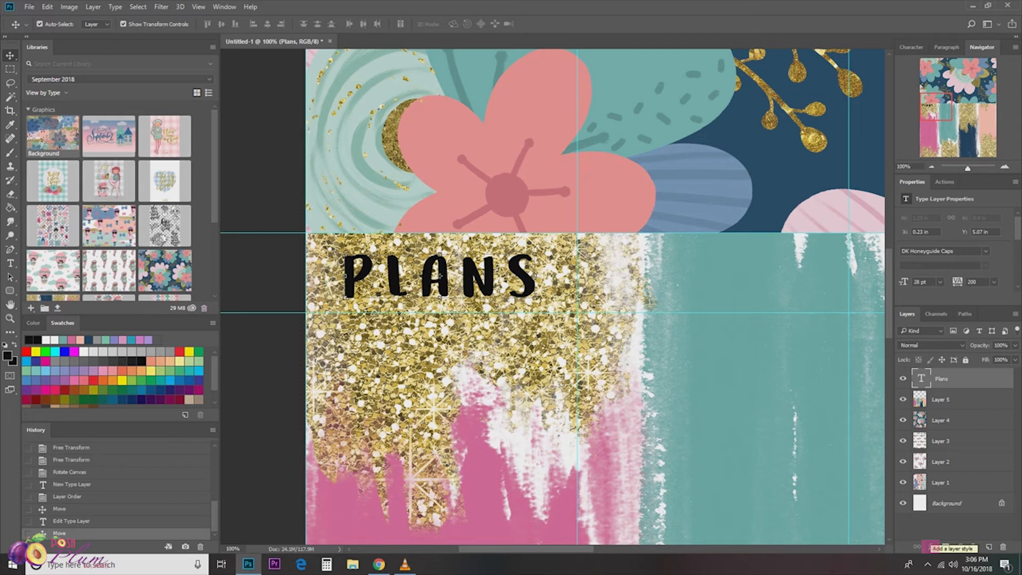
left_click(930, 547)
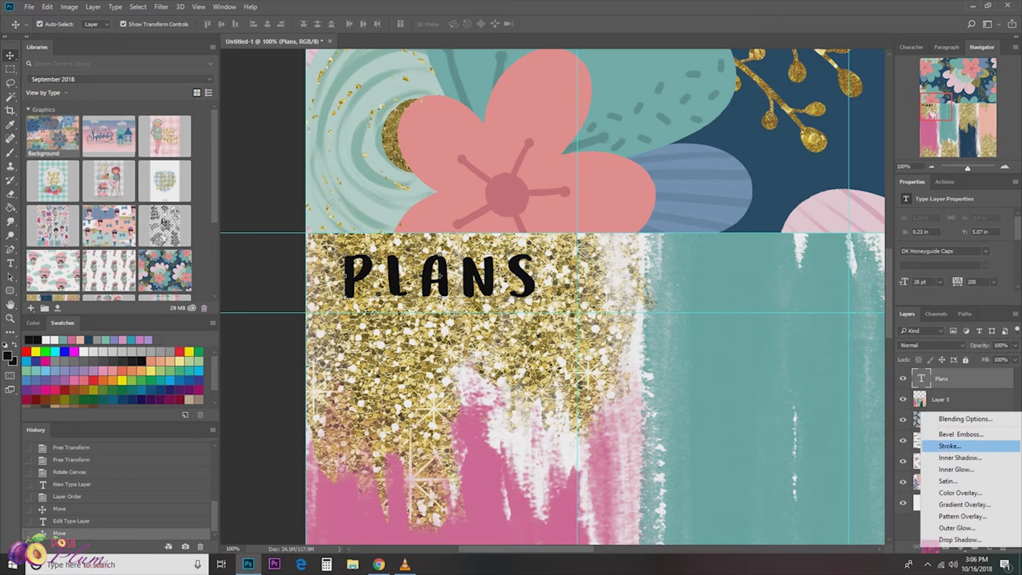
left_click(949, 445)
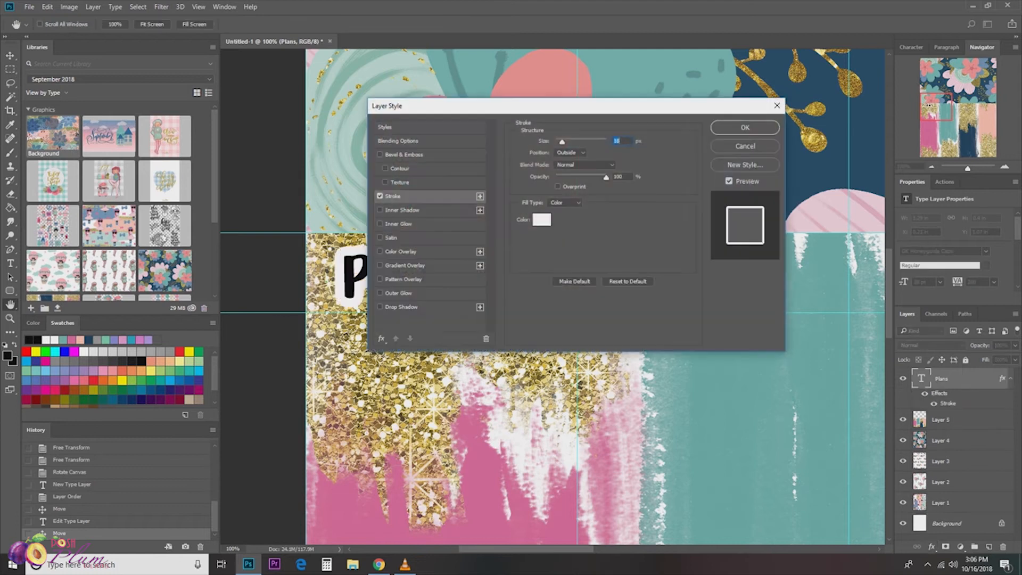
left_click_drag(426, 106, 631, 117)
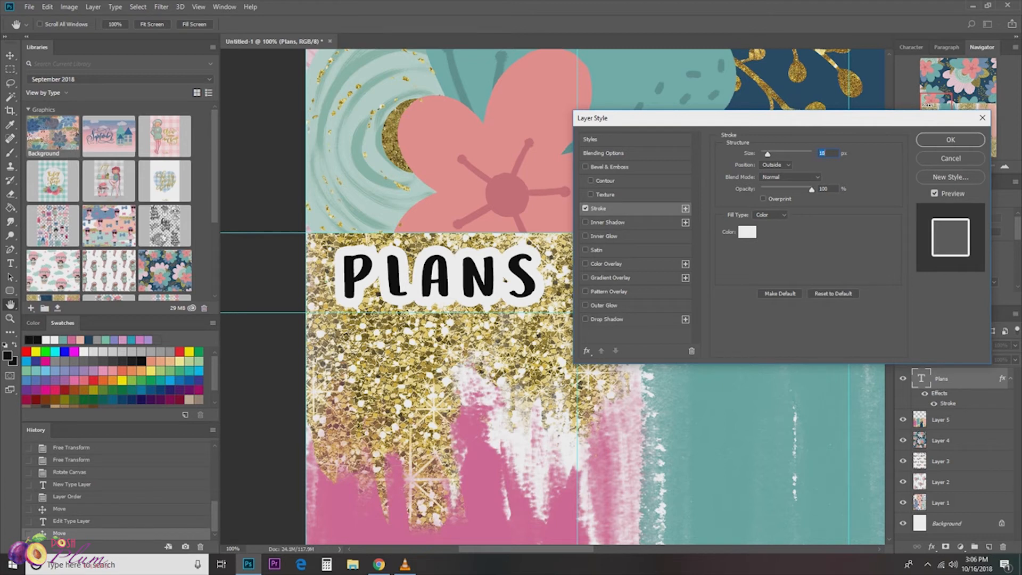
Try stroke colours sampled from the patterns on the Plans text, including teal 72b4b0 and coral ef9491.
left_click(747, 232)
mouse_move(194, 130)
left_mouse_down()
mouse_move(165, 223)
mouse_move(108, 203)
mouse_move(103, 168)
mouse_move(119, 126)
left_mouse_up()
left_click(612, 80)
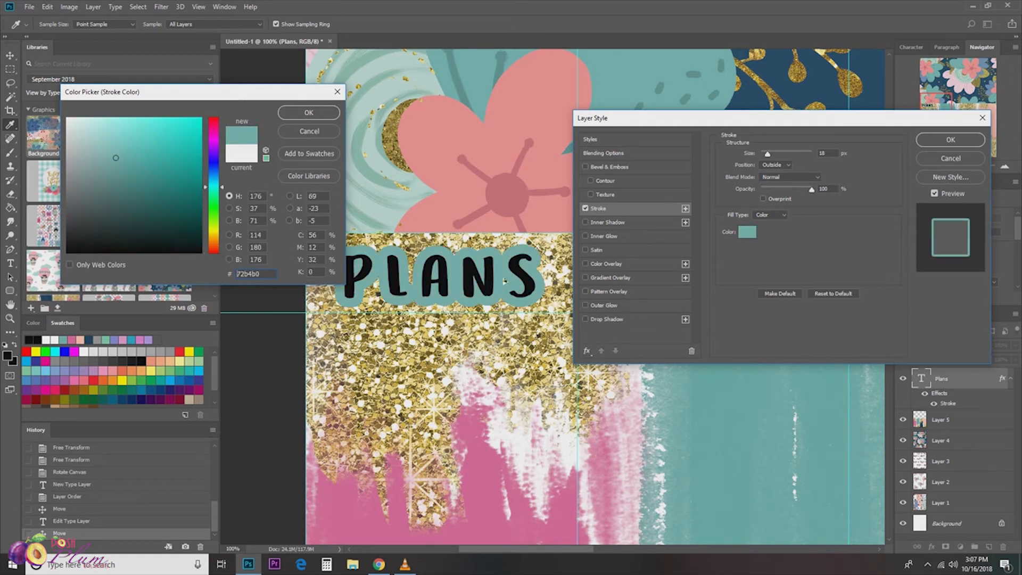
left_click(504, 281)
left_click(482, 468)
left_click(713, 442)
left_click(532, 112)
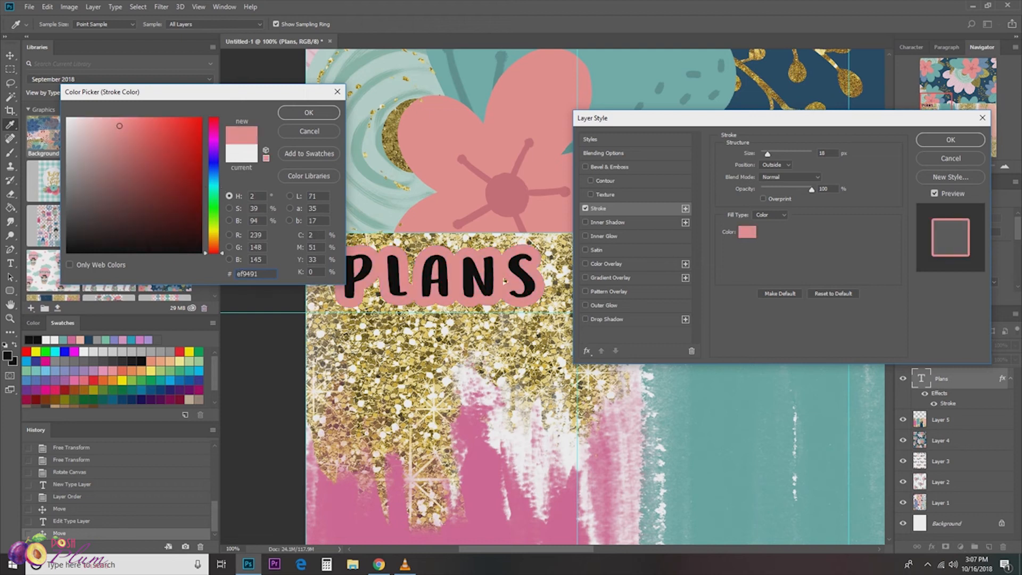
left_click(373, 205)
left_click(628, 77)
left_click(537, 106)
Set the stroke colour of the Plans text to white, ffffff.
double_click(247, 274)
type("ffffff")
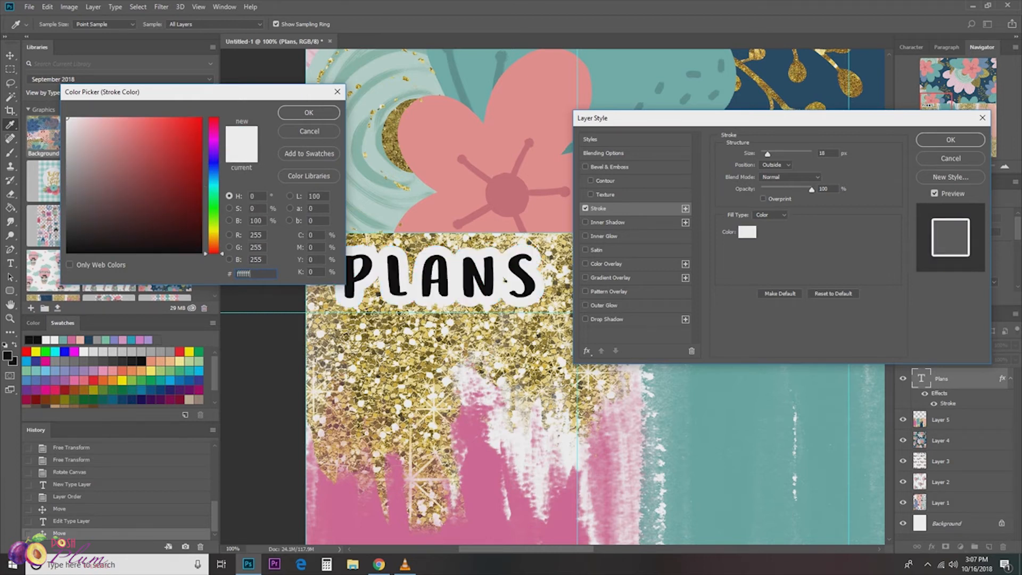
key("Return")
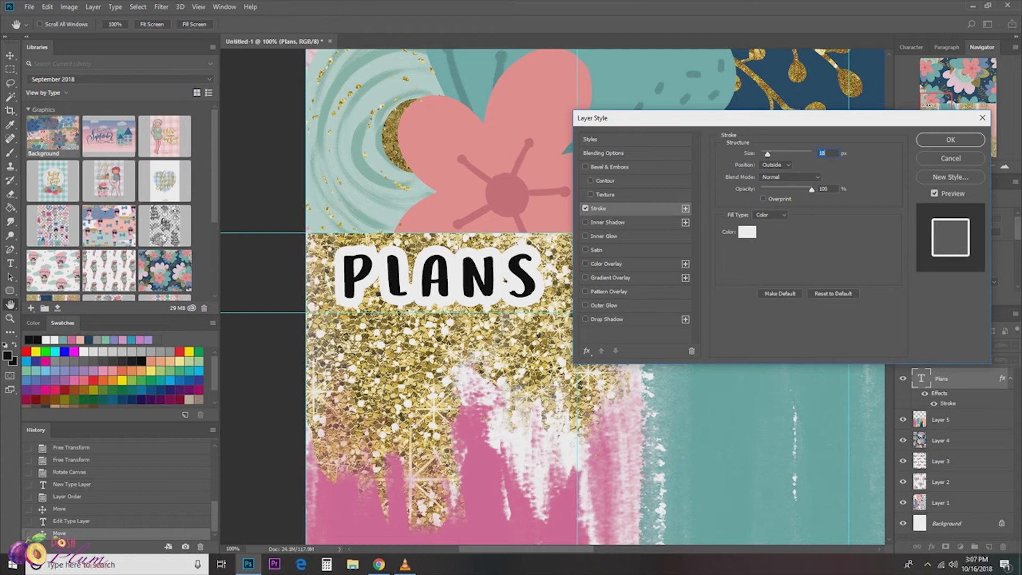
Try a 1 px stroke width on the Plans text and raise it back to 18 px.
type("1")
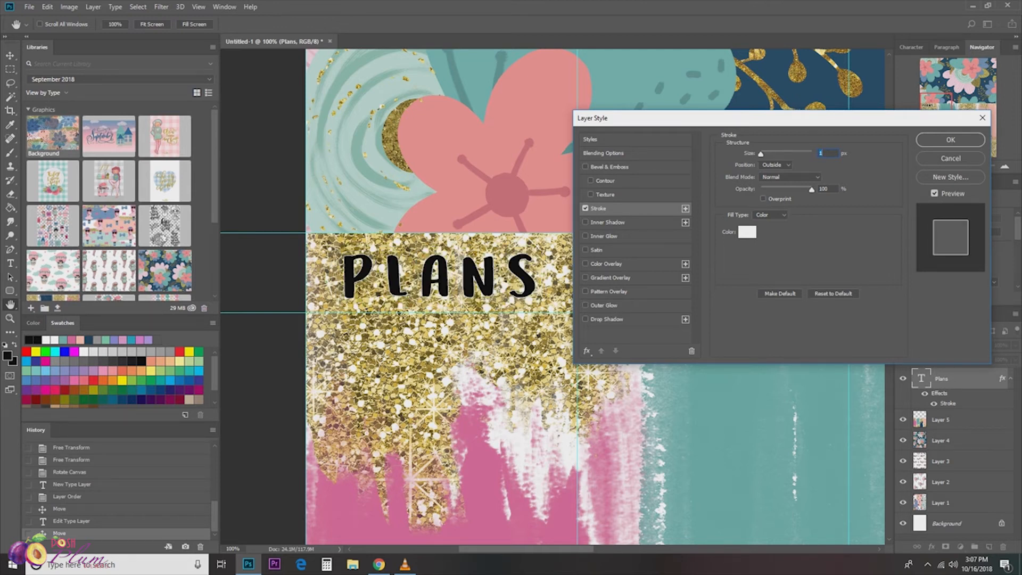
mouse_move(760, 153)
left_mouse_down()
mouse_move(784, 154)
mouse_move(760, 154)
left_mouse_up()
scroll(830, 154, "up", 16)
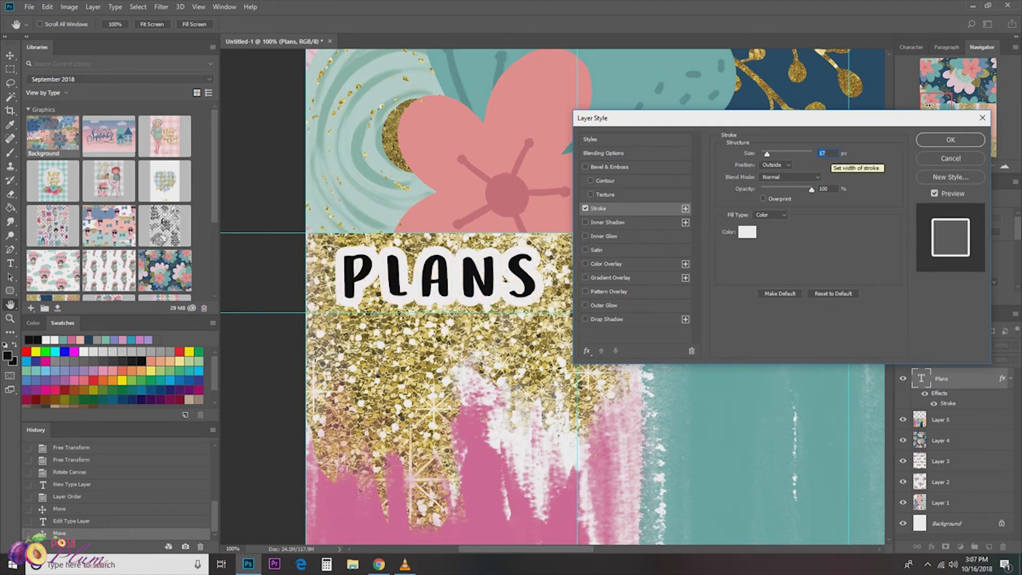
scroll(830, 153, "up", 1)
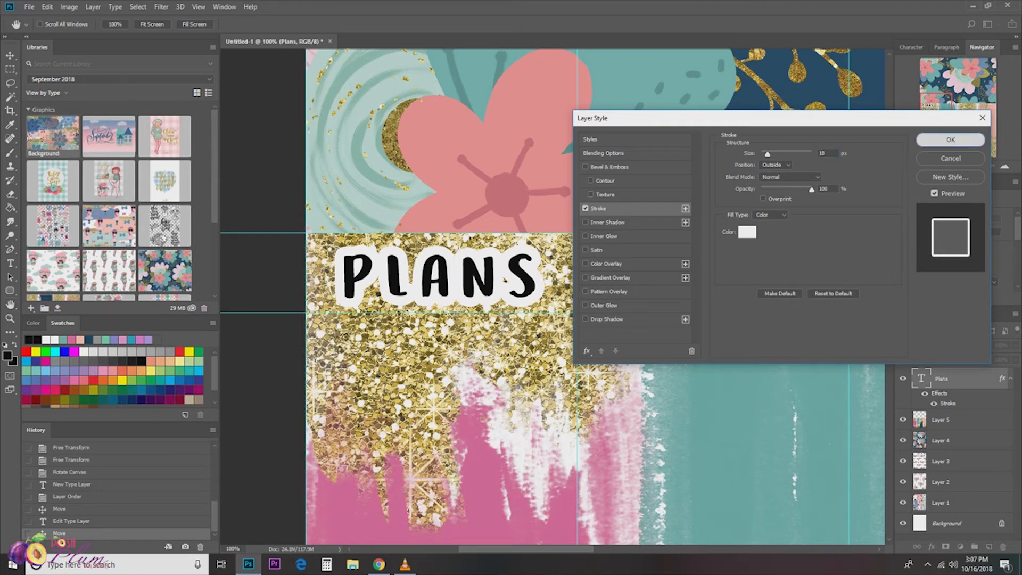
Accept the Plans text's stroke settings and add a "Posts" text label between the horizontal guides in the second column.
left_click(950, 139)
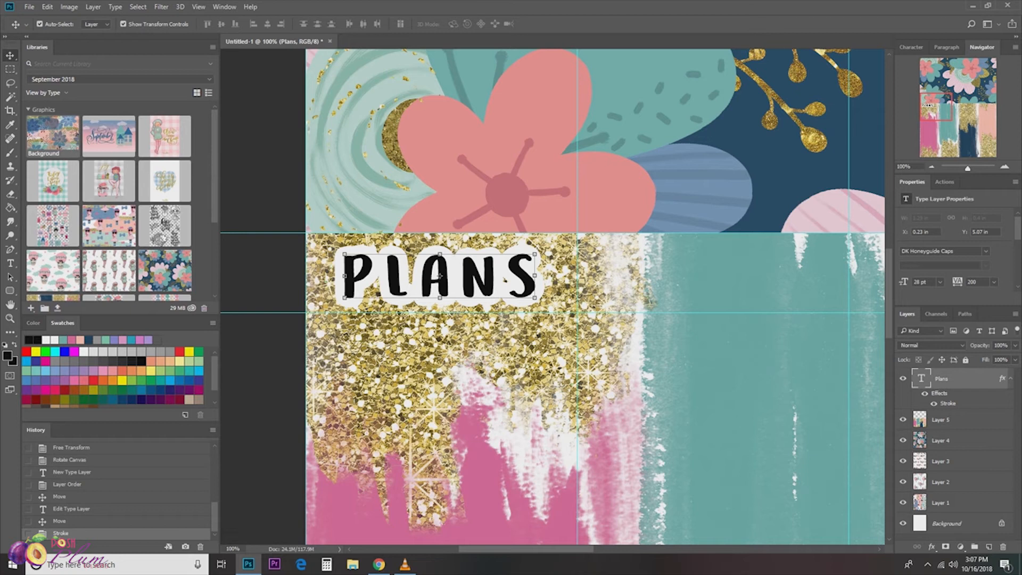
left_click_drag(504, 279, 386, 279)
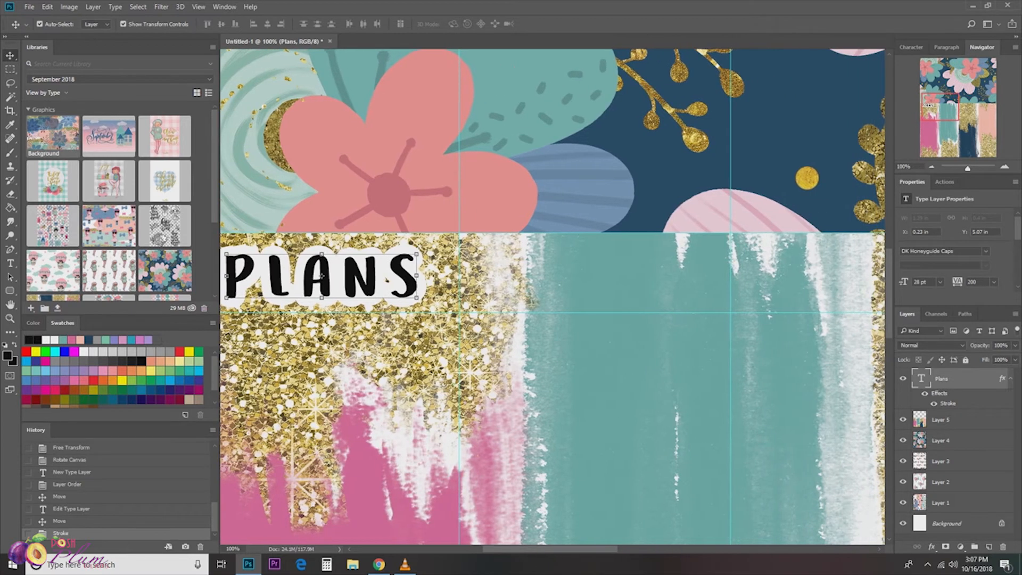
key("t")
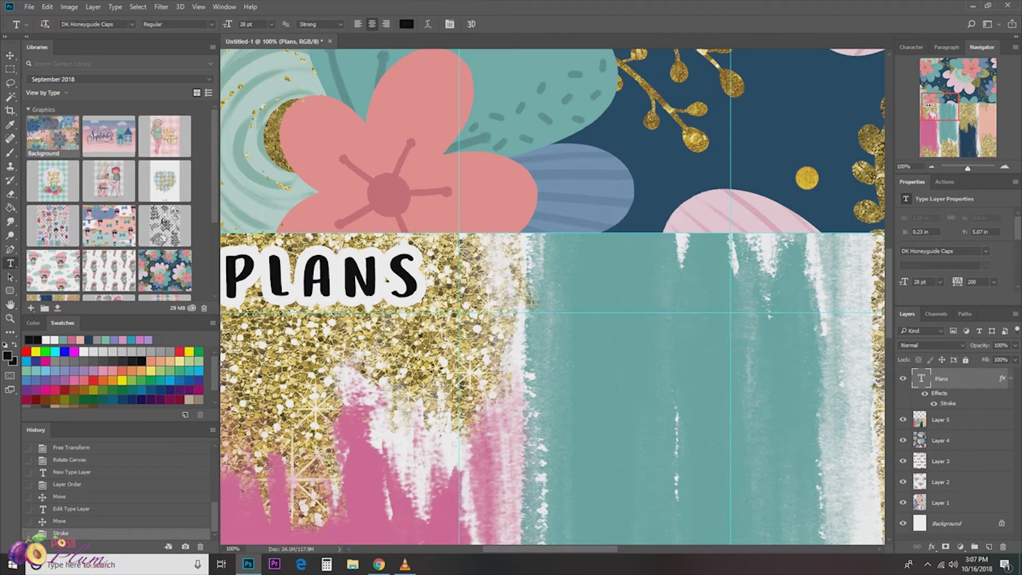
left_click(552, 282)
type("POSTS")
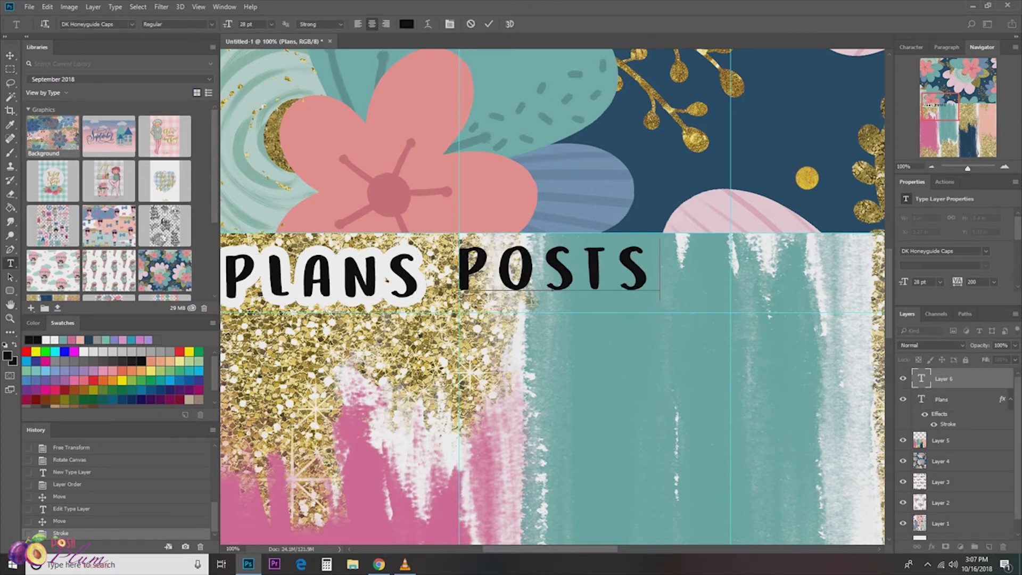
left_click(10, 55)
left_click_drag(568, 274, 586, 250)
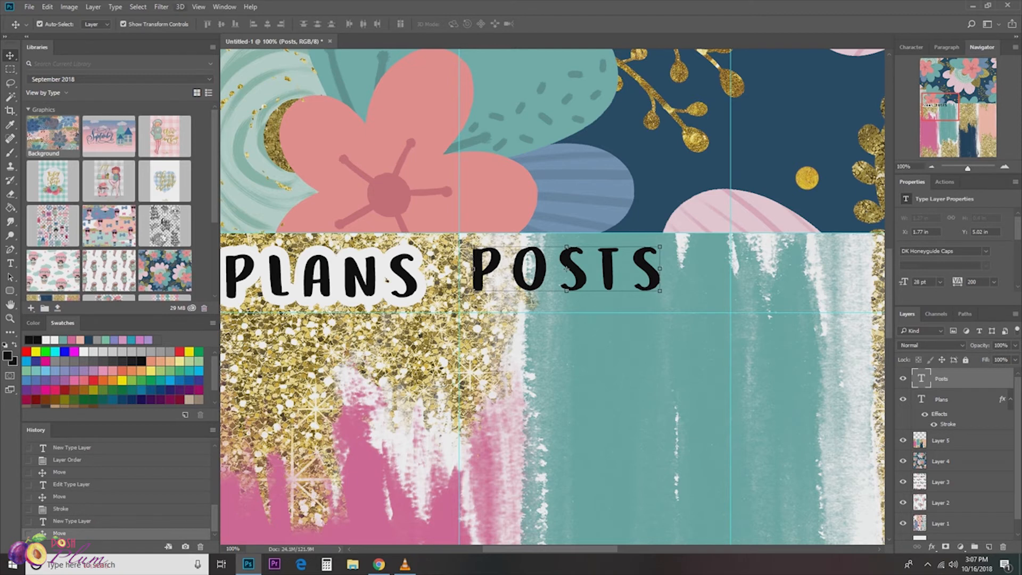
Check the snapping options and move the Posts text into line with Plans, midway between the second column's guides.
key("alt+v")
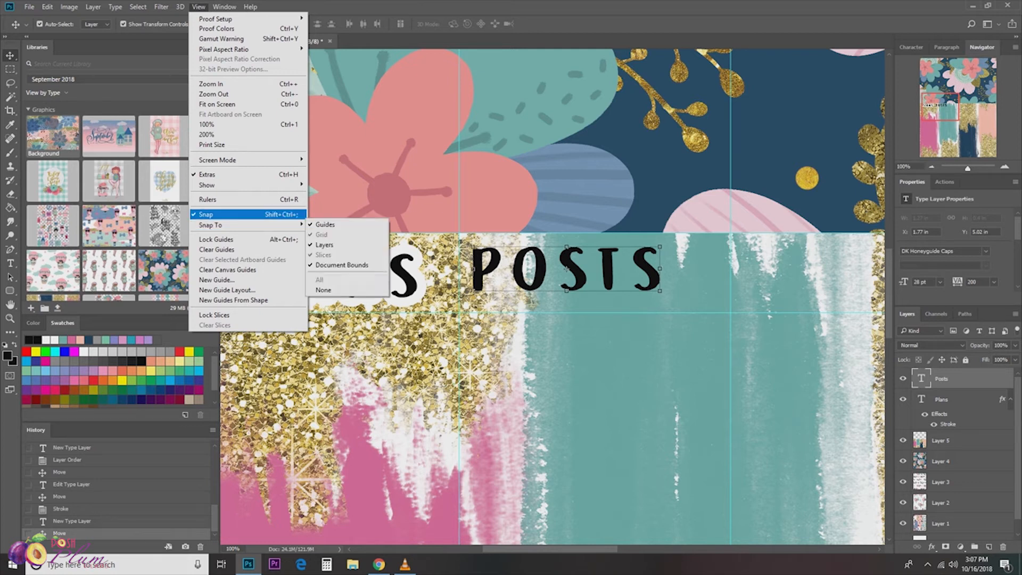
mouse_move(211, 225)
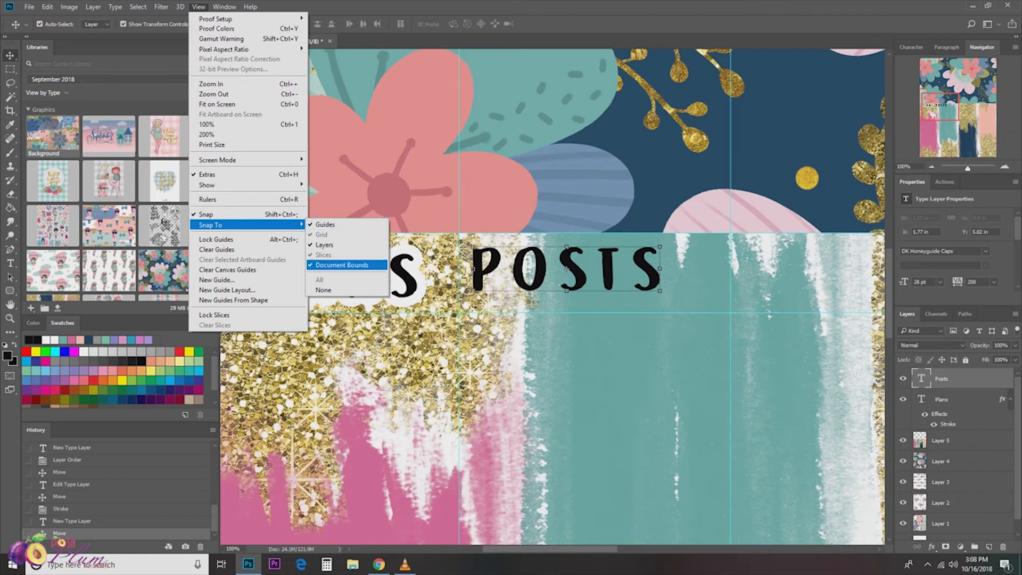
key("Escape")
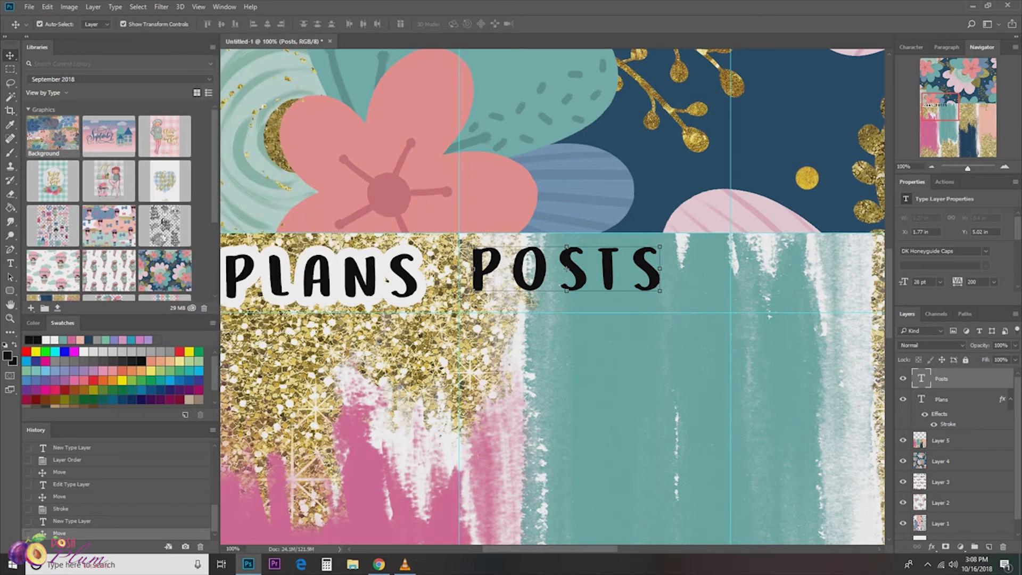
left_click_drag(567, 268, 594, 274)
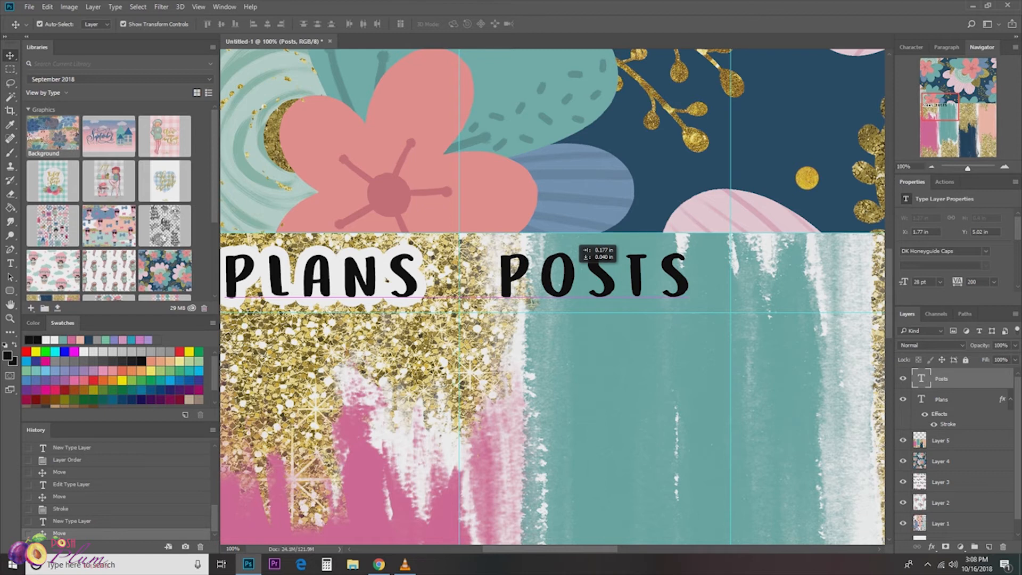
left_click_drag(594, 274, 594, 274)
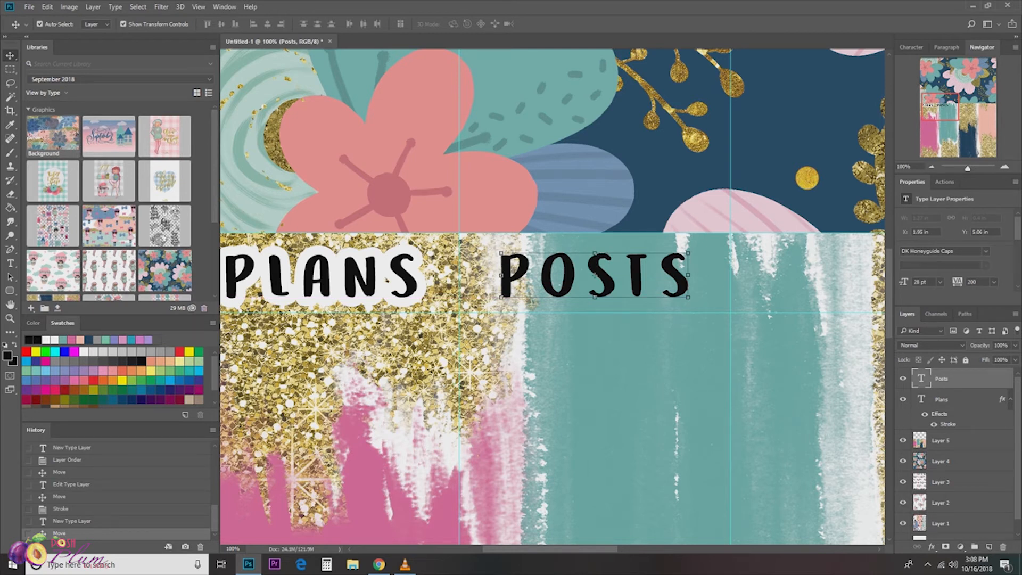
Add an 18 px white outside Stroke layer style to the Posts text.
left_click(931, 546)
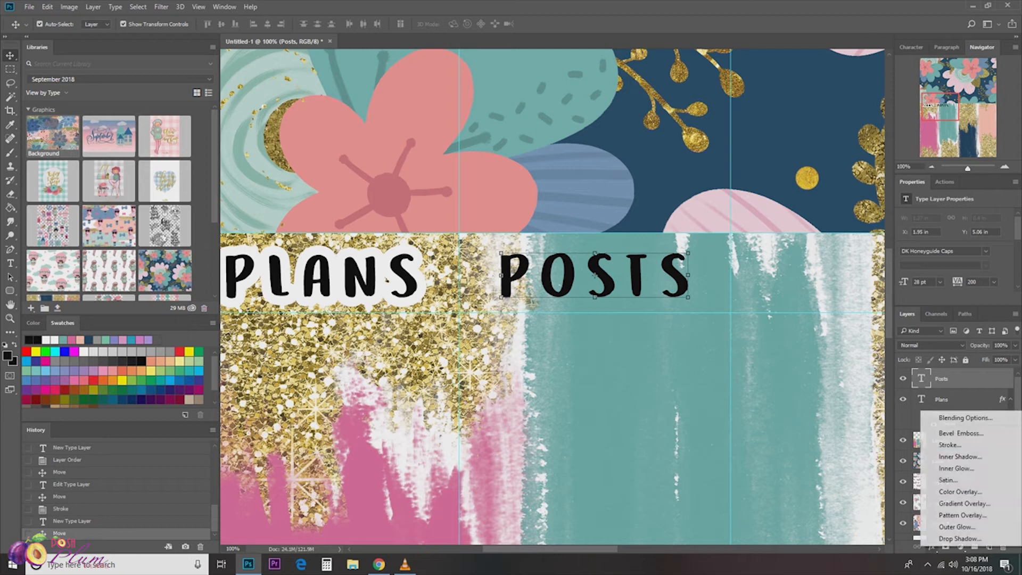
left_click(949, 444)
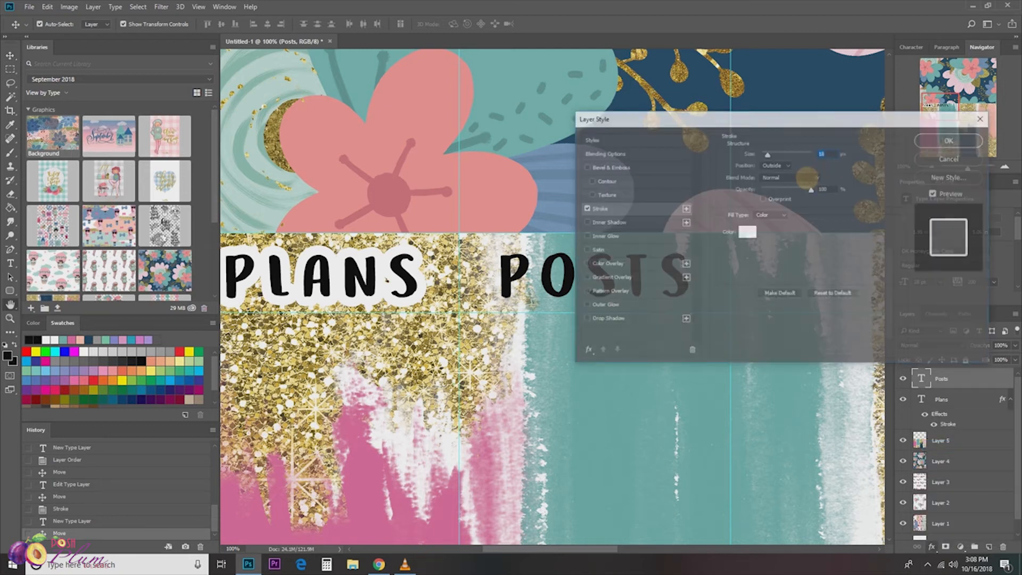
left_click_drag(692, 117, 147, 63)
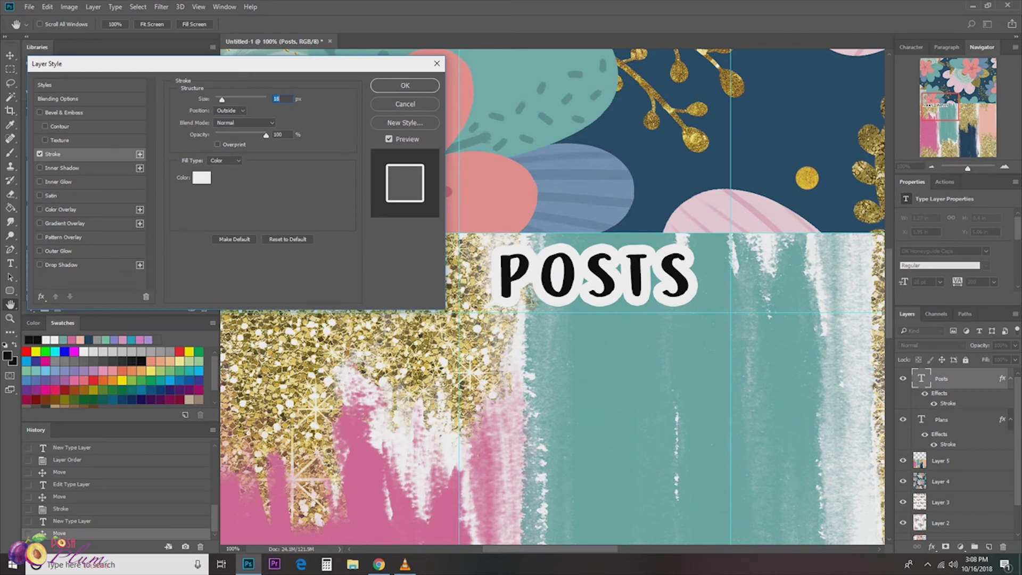
left_click(405, 85)
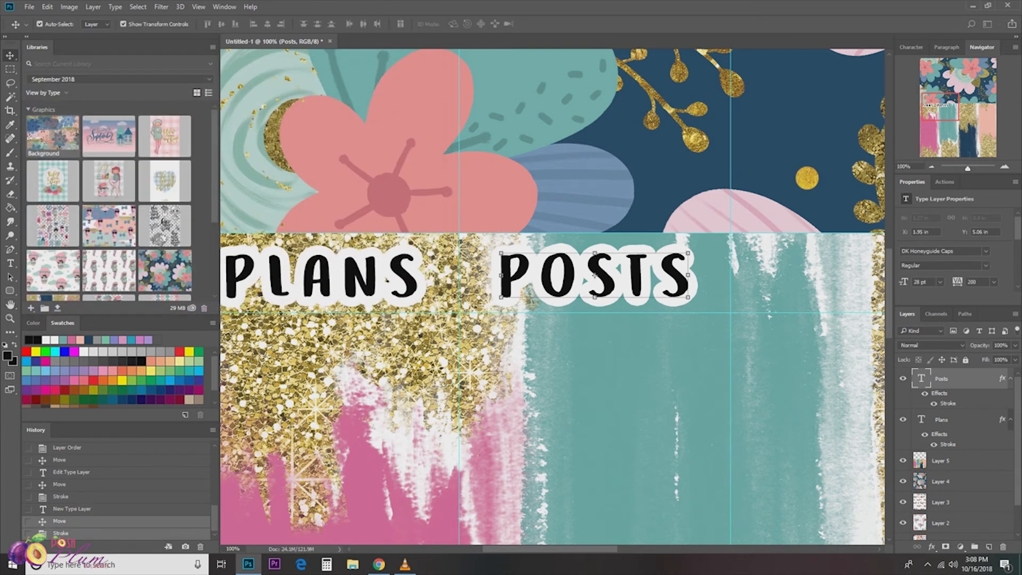
Add a "Videos" text label and centre it between the guides in the third column.
left_click_drag(549, 549, 624, 549)
left_click(10, 319)
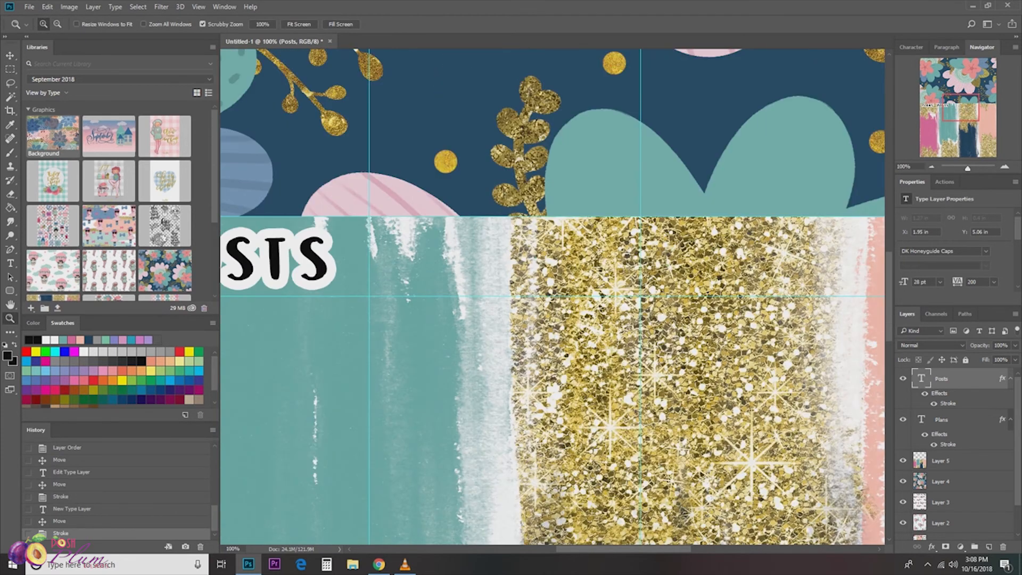
key("t")
left_click(474, 338)
type("VIDEOS")
left_click(10, 56)
left_click_drag(534, 325, 567, 265)
Add a Stroke layer style to the Videos text with the same settings as Posts.
left_click(931, 546)
left_click(944, 446)
left_click(404, 87)
Add a "Blog" text label and centre it between the guides in the fourth column.
left_click_drag(623, 549, 696, 548)
left_click(10, 262)
left_click(441, 327)
type("Blog")
left_click(10, 55)
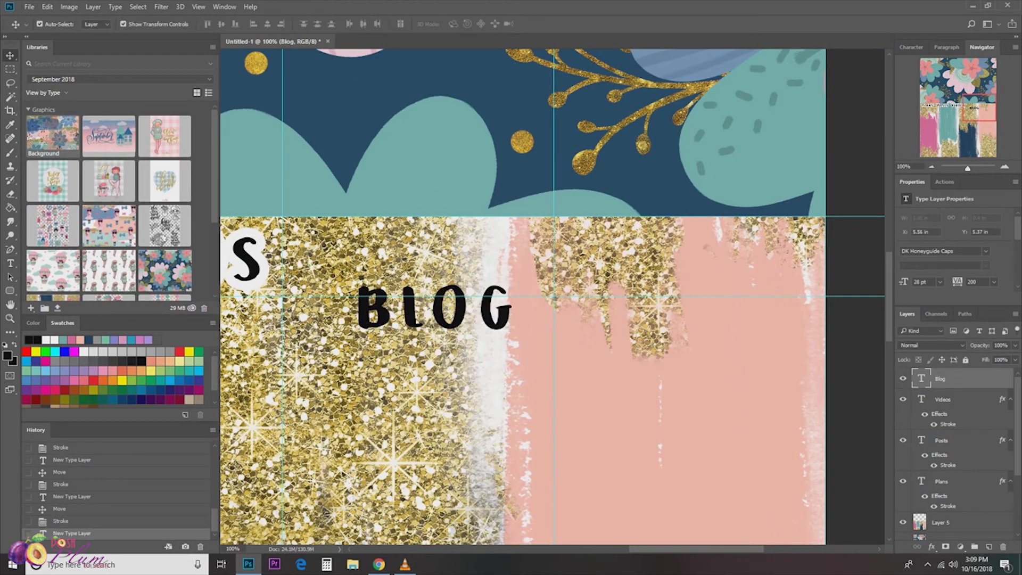
left_click_drag(490, 308, 468, 258)
Add a Stroke layer style to the Blog text with the same settings as the other labels.
left_click(932, 547)
left_click(950, 448)
left_click(404, 86)
Add an "Inspo" text label and centre it between the guides in the last column.
left_click_drag(692, 549, 717, 548)
left_click(10, 263)
left_click(511, 243)
type("Inspo")
left_click(10, 56)
left_click_drag(582, 242, 655, 245)
Add a Stroke layer style to the Inspo text with the same settings as the other labels.
left_click(932, 547)
left_click(950, 447)
left_click(404, 87)
Fit the whole sheet in view and rotate the canvas 90° counterclockwise.
left_click(10, 317)
key("ctrl+0")
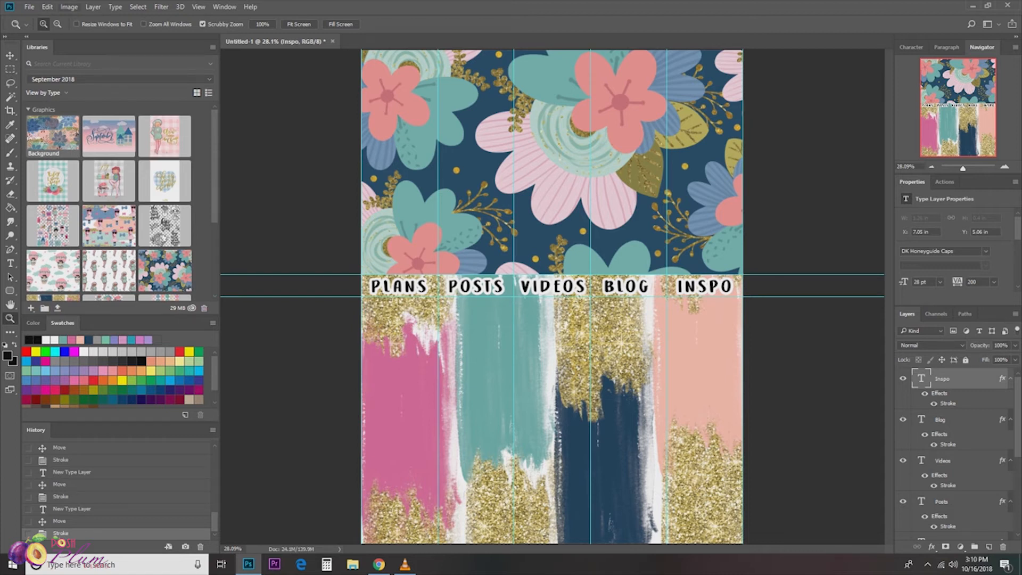
left_click(69, 7)
mouse_move(133, 104)
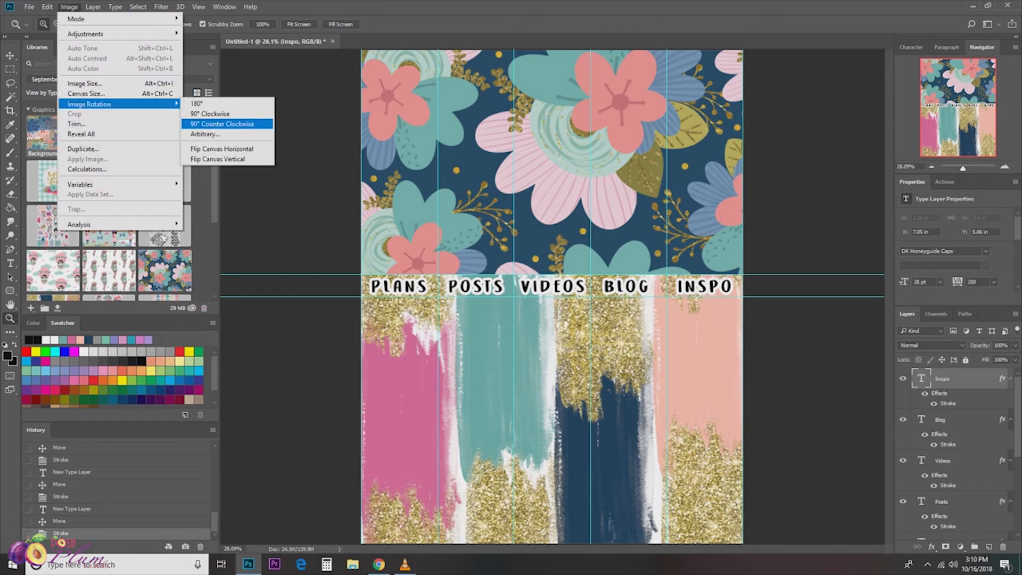
left_click(224, 123)
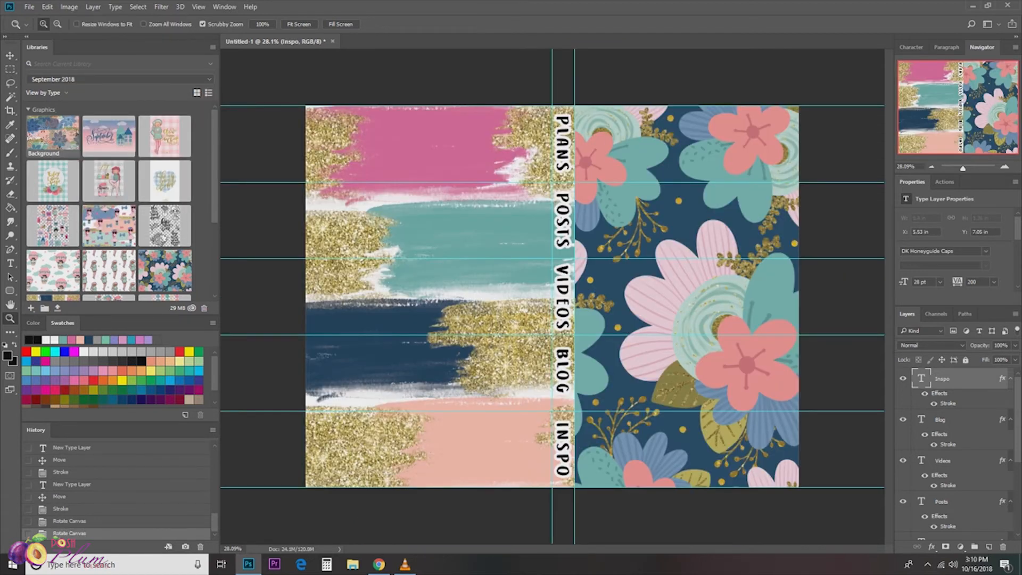
Collapse the effects lists of the Inspo, Blog, Videos, Posts and Plans text layers.
left_click(1010, 378)
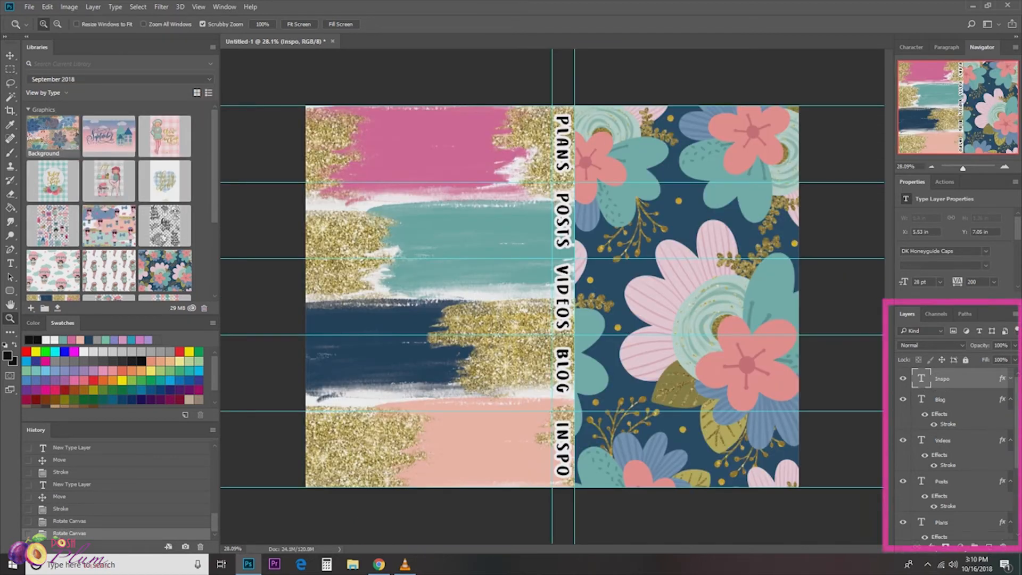
left_click(1010, 399)
left_click(1010, 420)
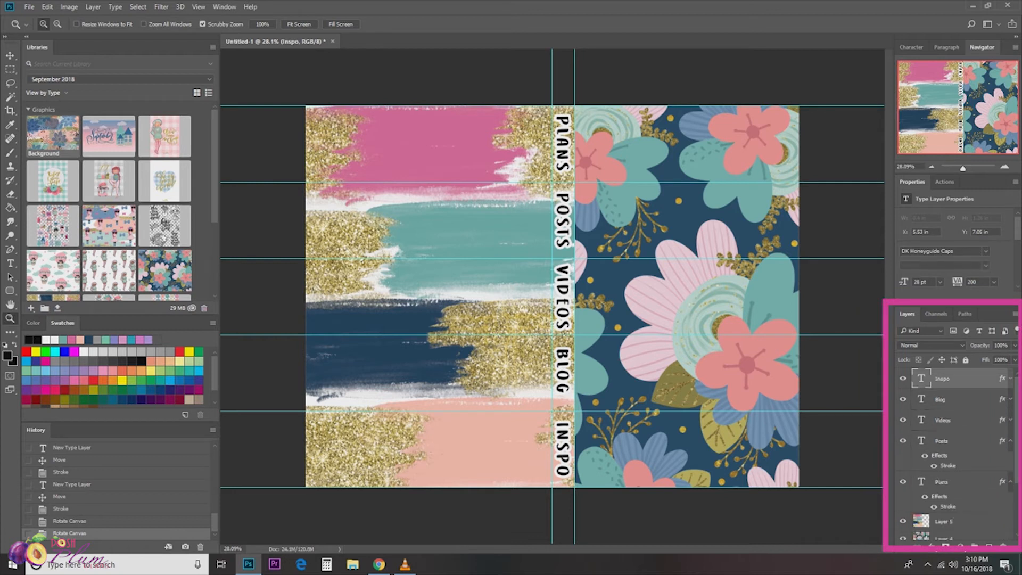
left_click(1010, 441)
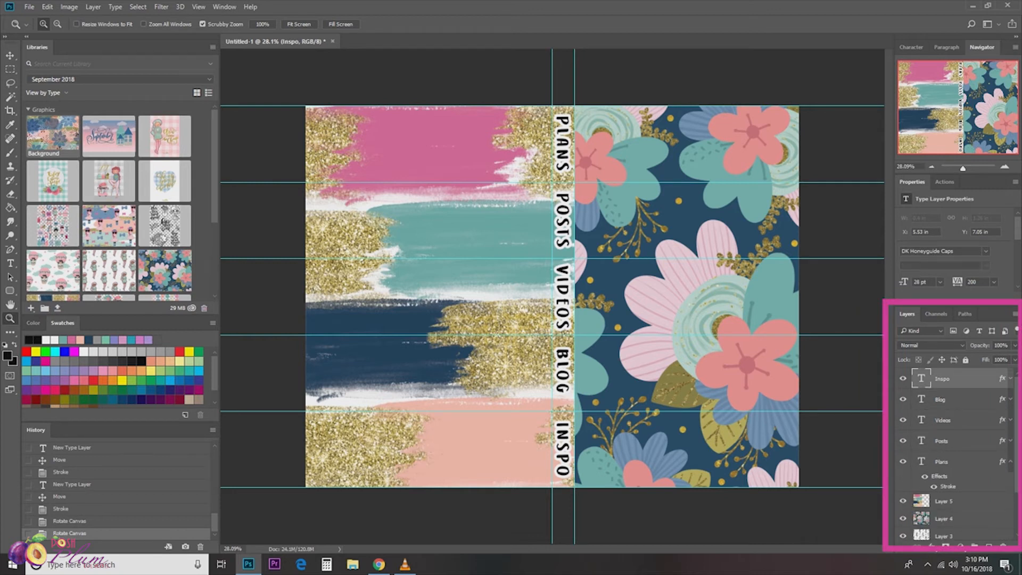
left_click(1010, 461)
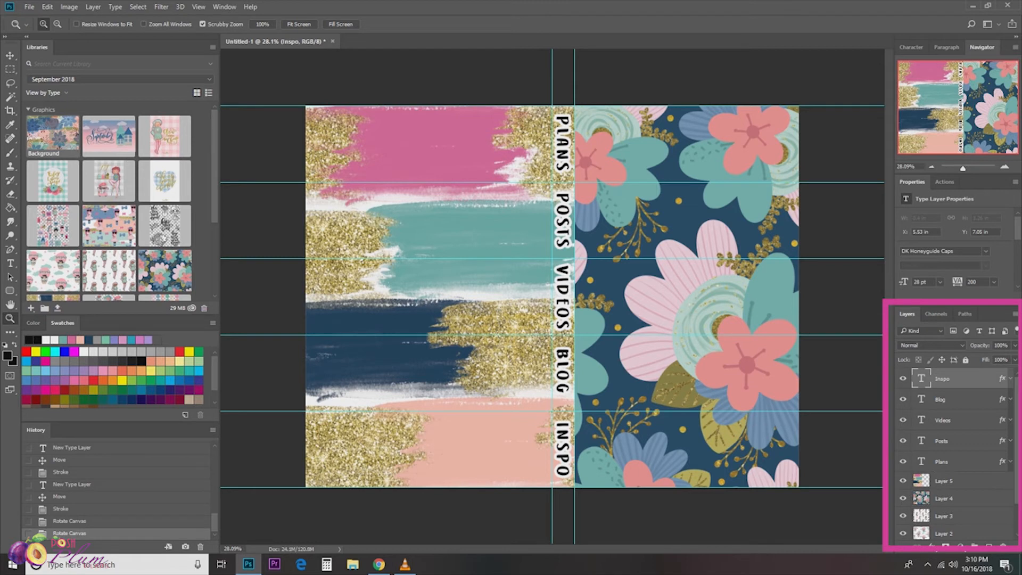
scroll(955, 452, "down", 2)
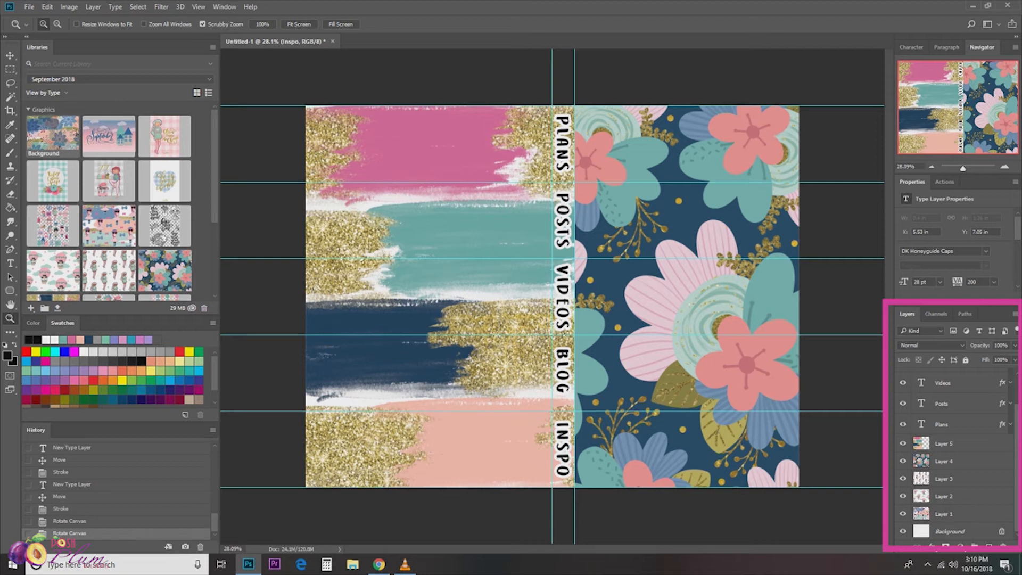
scroll(952, 453, "up", 1)
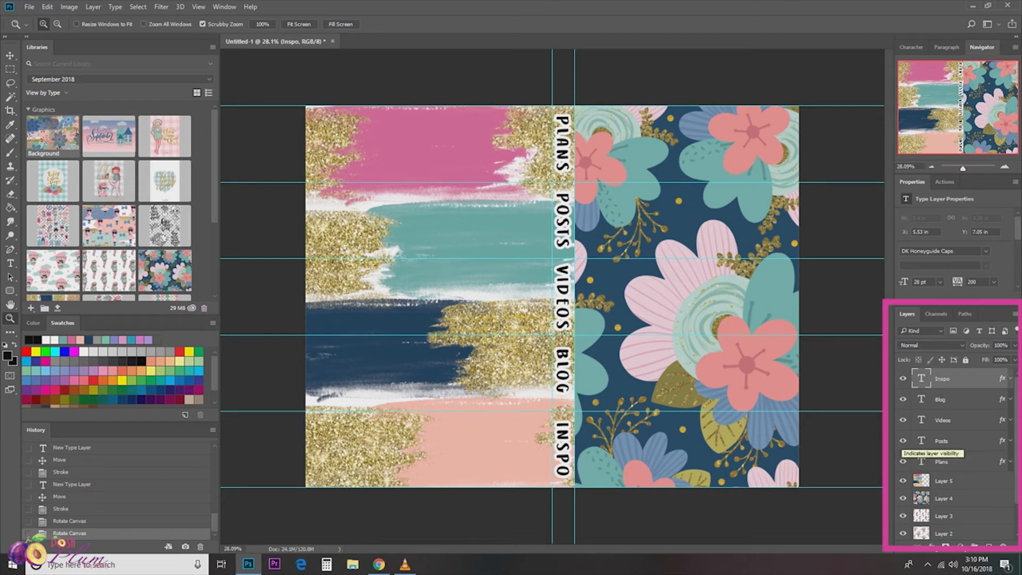
Hide the Posts, Videos, Blog and Inspo text layers, keeping Plans visible.
left_click(902, 441)
left_click(903, 420)
left_click(903, 400)
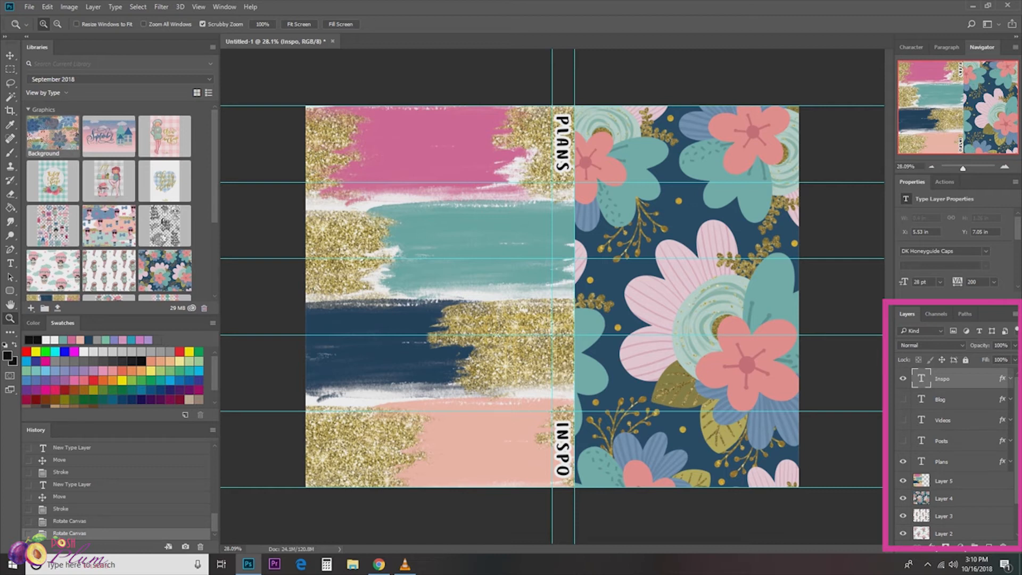
left_click(903, 379)
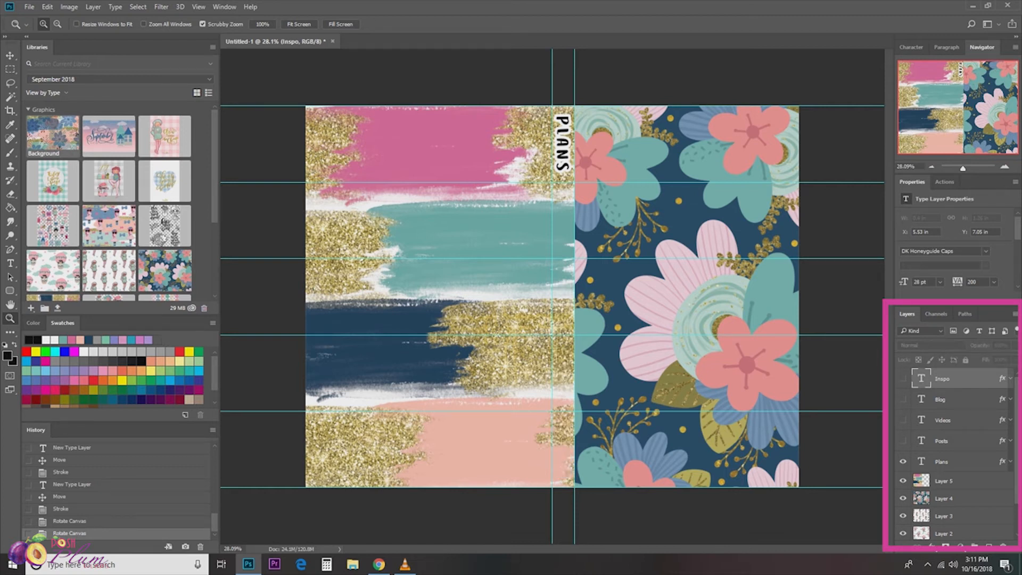
Hide Layer 5, Layer 3, Layer 2 and Layer 1, and make the floral Layer 4 the active layer.
scroll(953, 453, "down", 2)
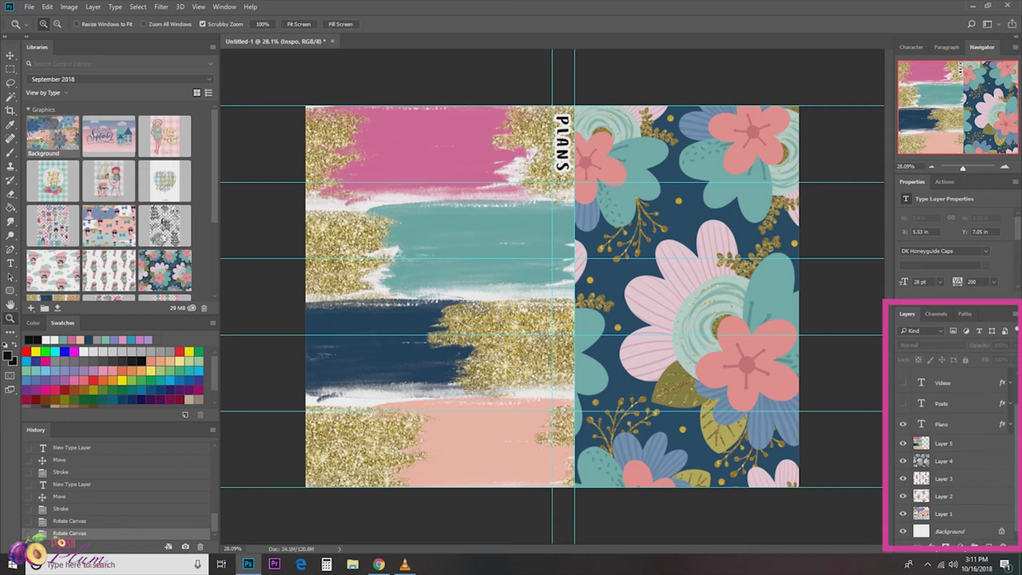
left_click(945, 443)
left_click(945, 461)
left_click(944, 478)
left_click(944, 496)
left_click(944, 513)
left_click(945, 443)
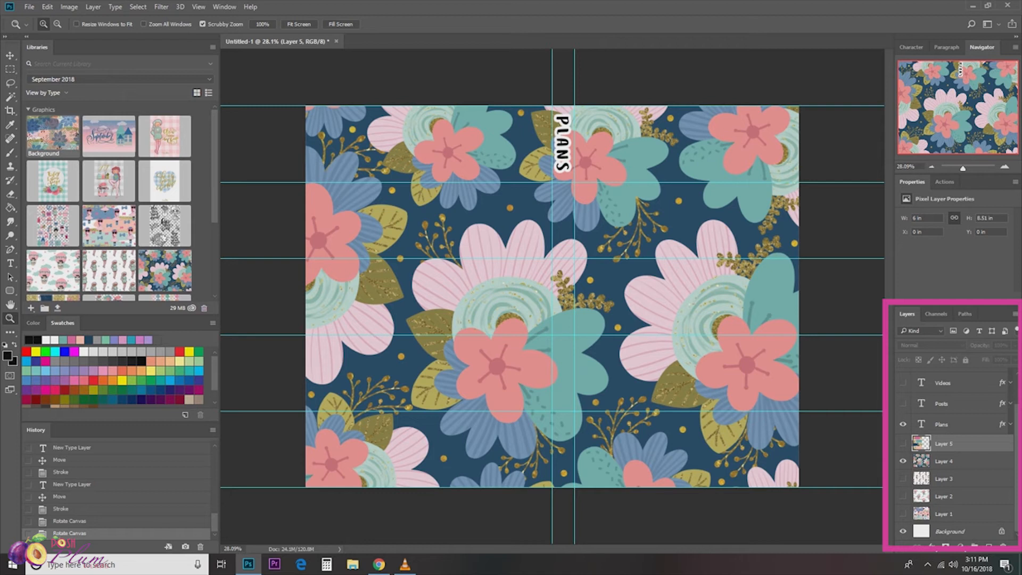
left_click(943, 461)
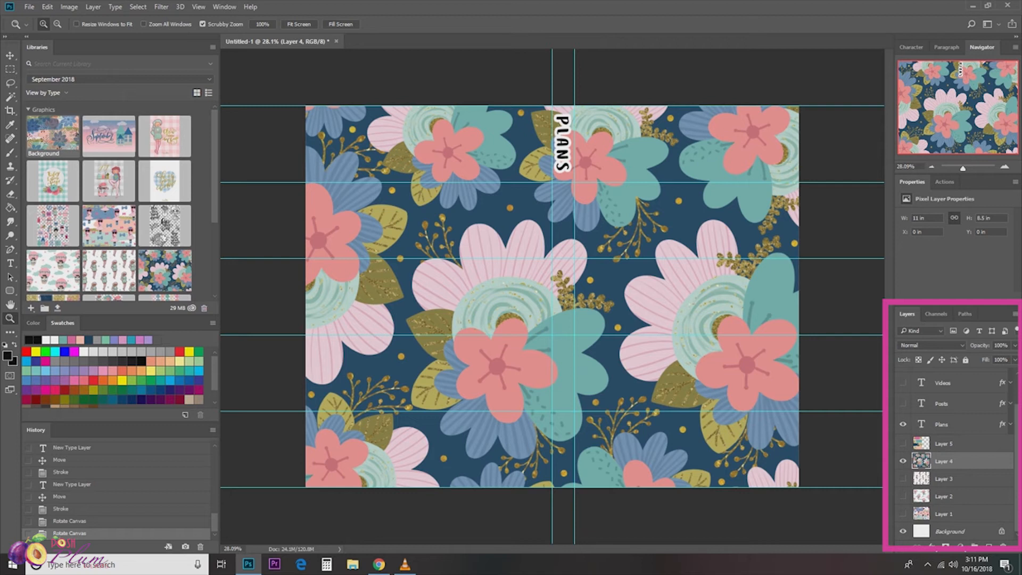
Toggle Layer 4's visibility off and on several times to check its floral pattern, leaving it shown.
left_click(902, 461)
left_click(903, 461)
left_click(902, 461)
left_click(902, 461)
left_click(903, 461)
left_click(902, 461)
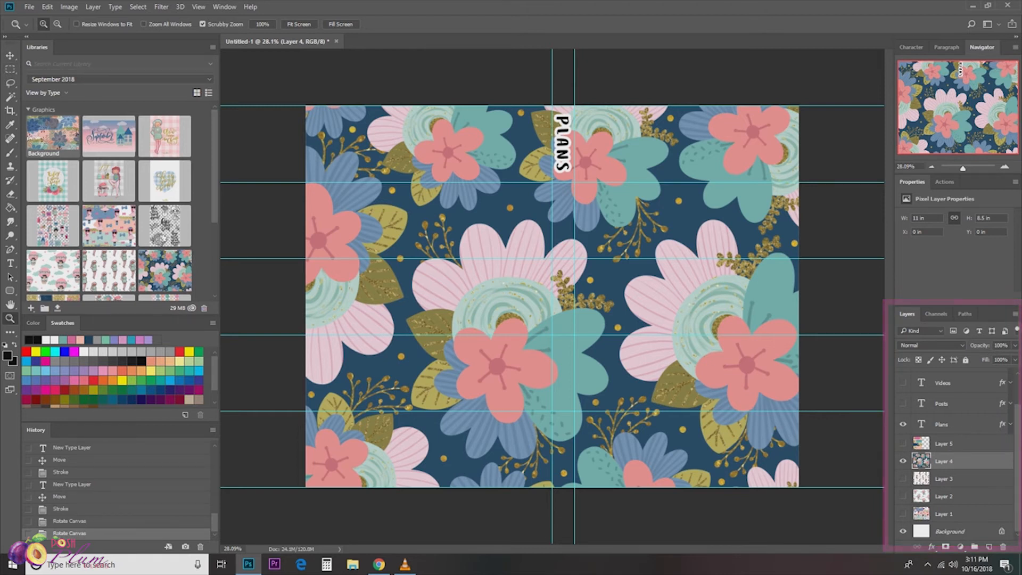
Clear the part of Layer 4's floral pattern between the outer vertical guide and the sheet's right edge, and deselect.
key("ctrl+plus")
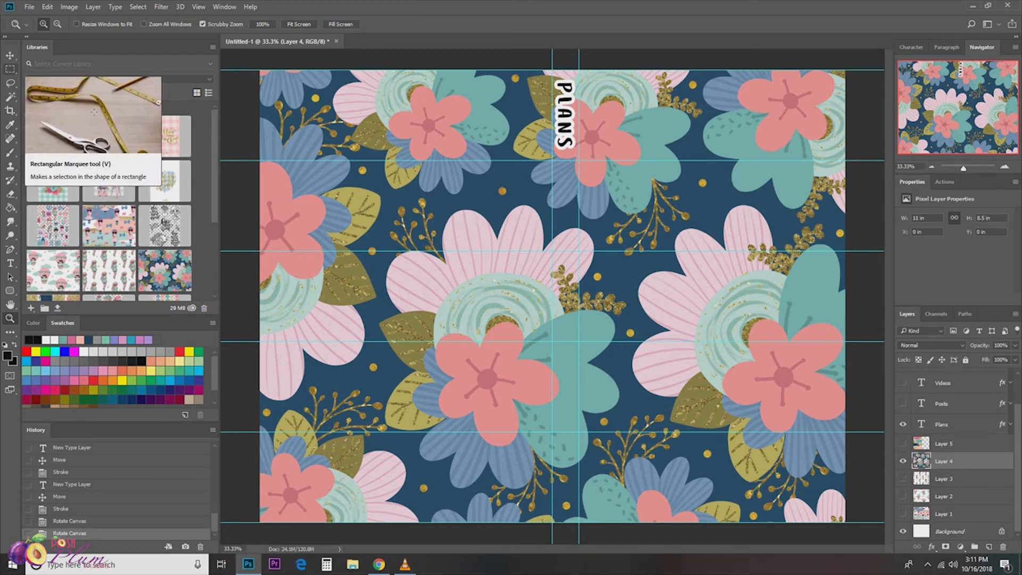
left_click(10, 69)
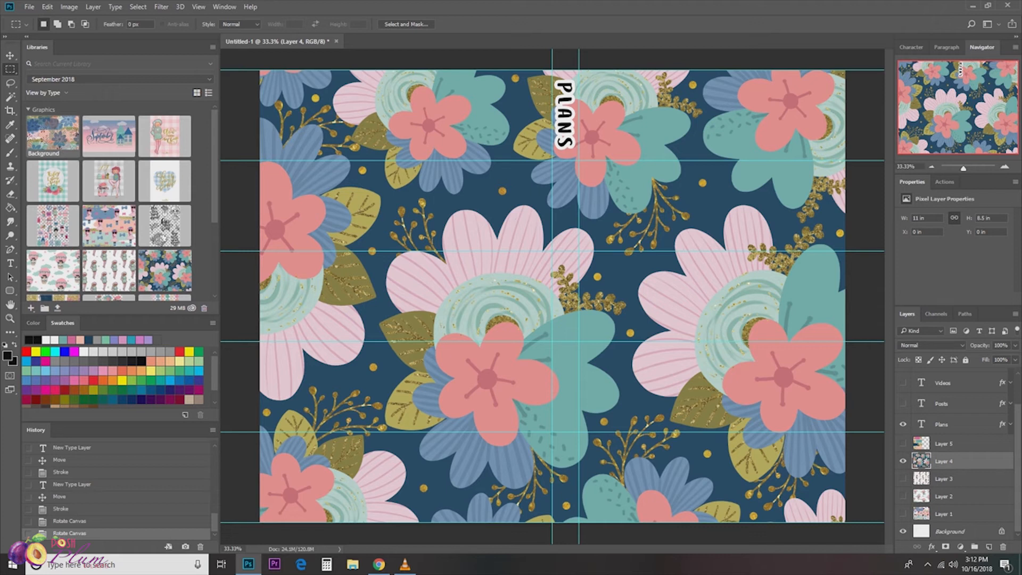
left_click_drag(845, 70, 607, 527)
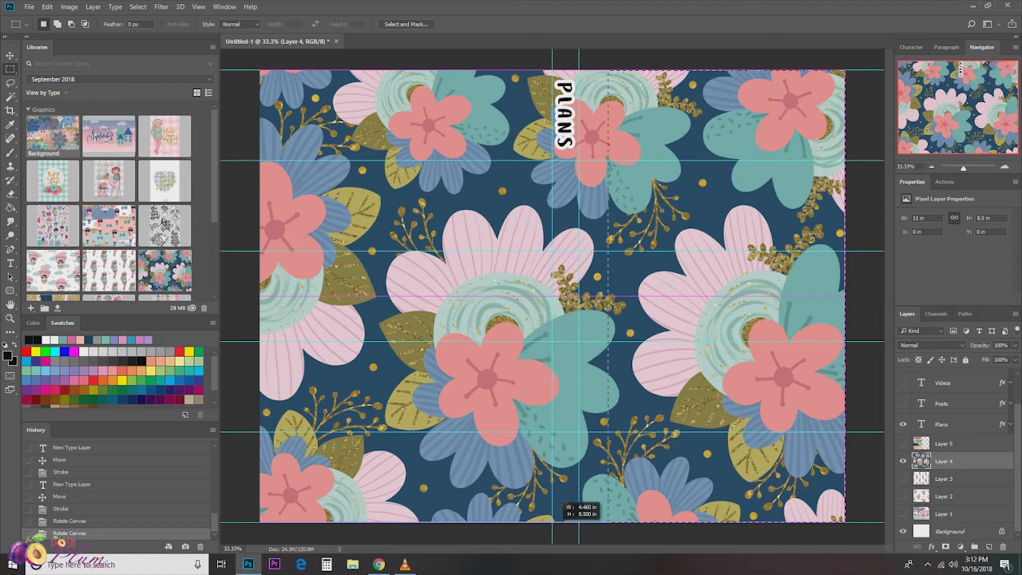
left_click_drag(608, 522, 606, 522)
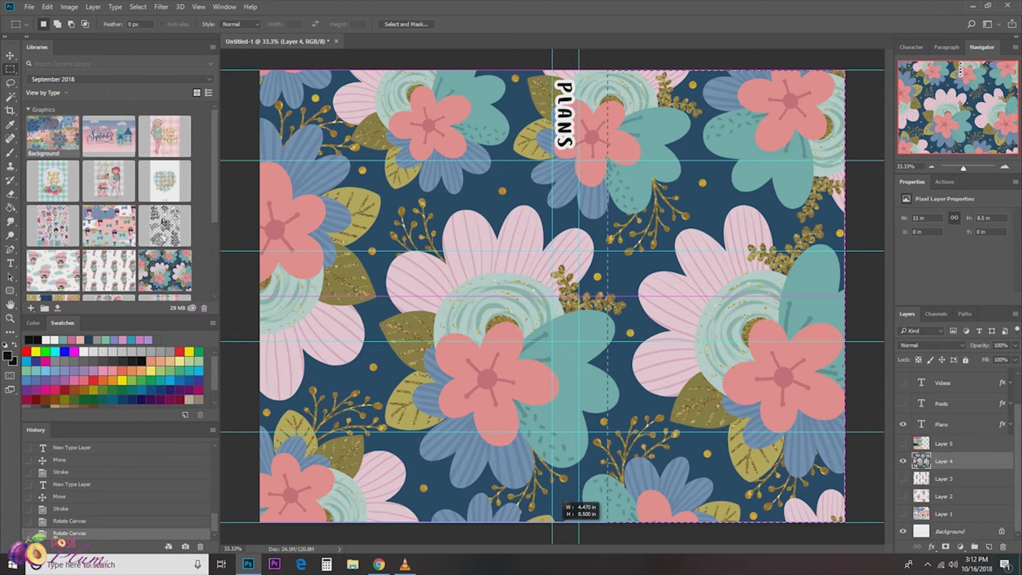
left_click_drag(608, 522, 579, 522)
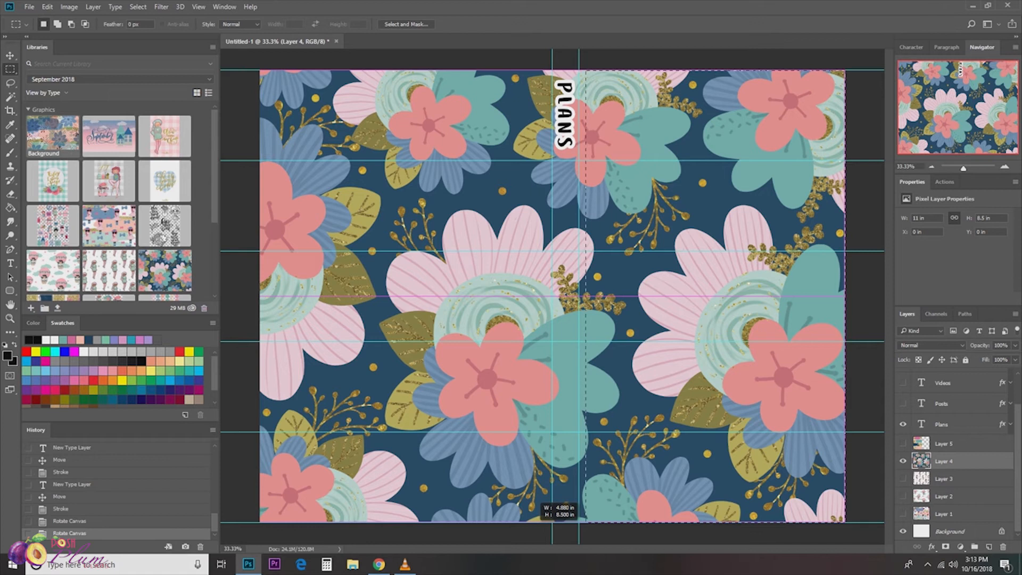
left_click_drag(579, 522, 579, 522)
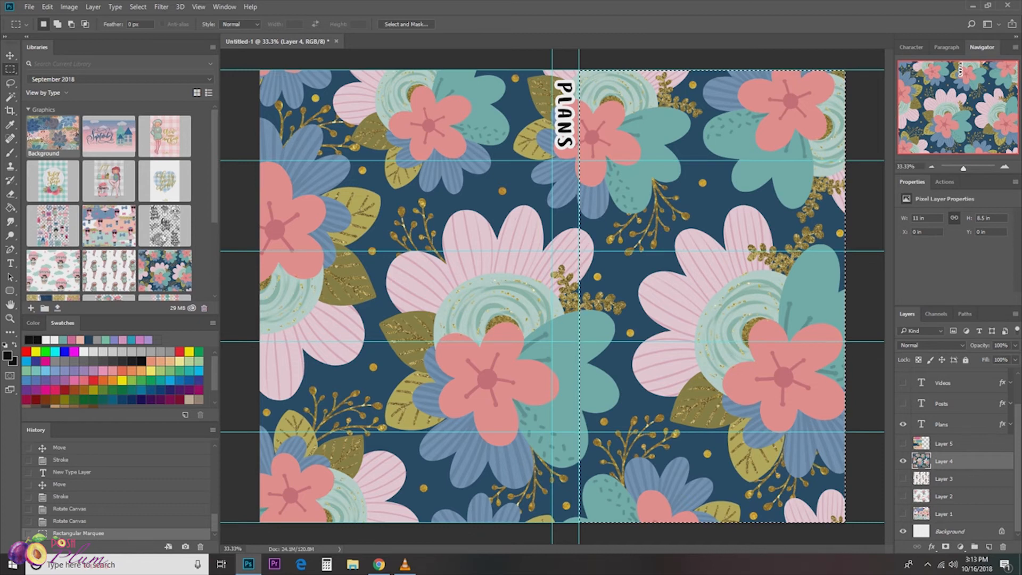
key("Delete")
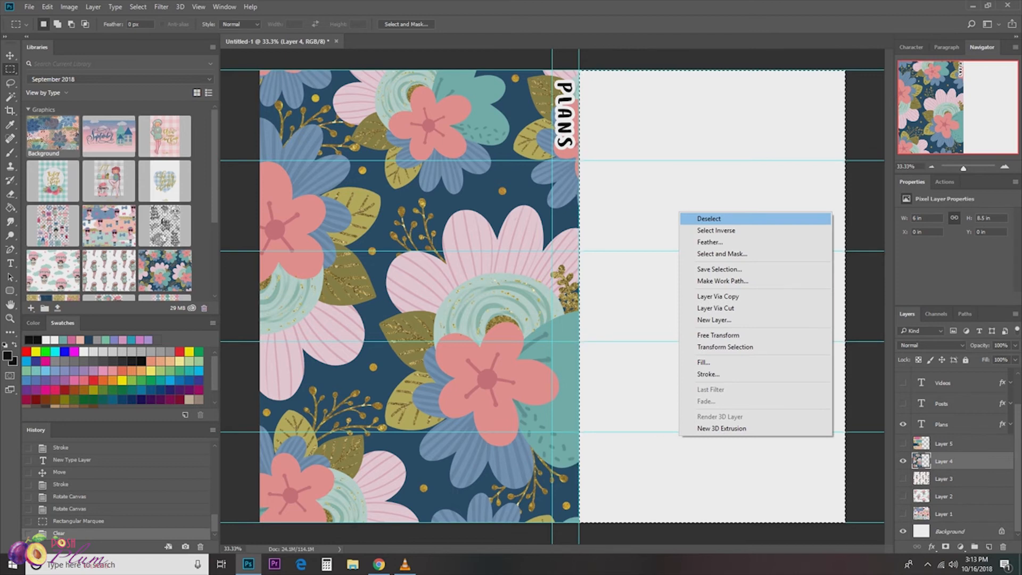
left_click(709, 218)
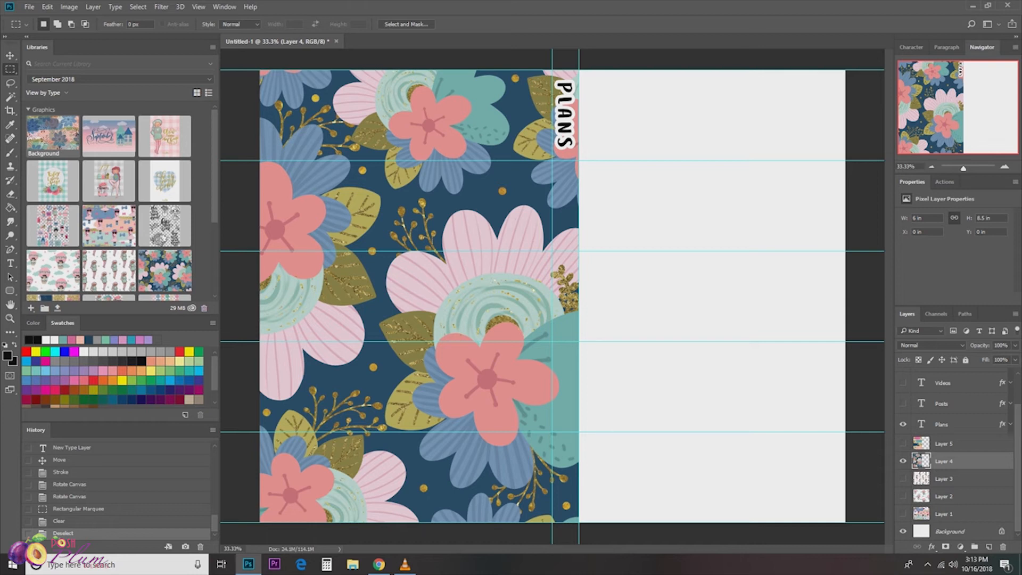
Clear Layer 4's strip between the two vertical guides below the Plans label so only its tab remains, and deselect.
left_click_drag(589, 524, 553, 160)
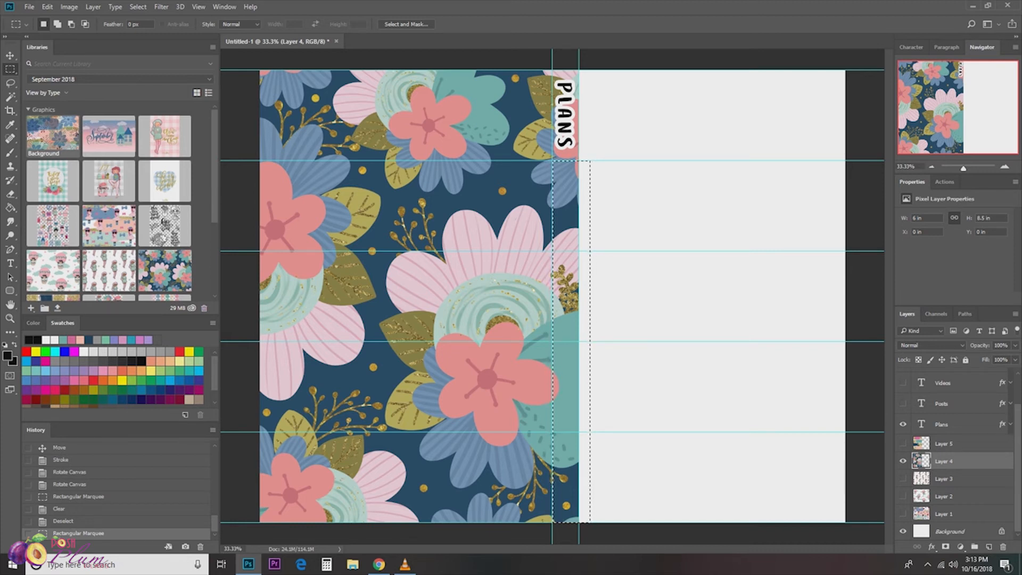
key("Delete")
right_click(564, 270)
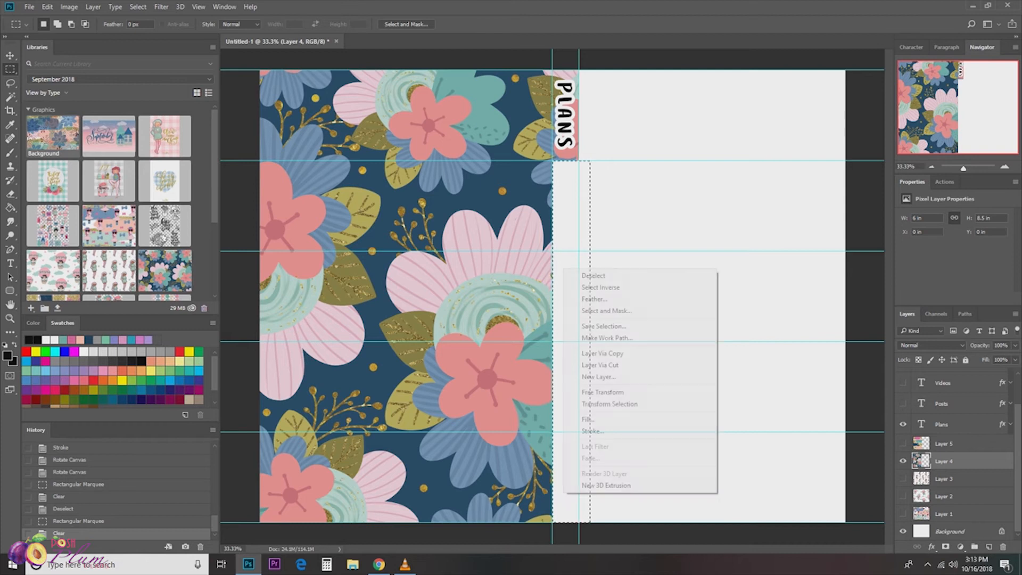
left_click(593, 275)
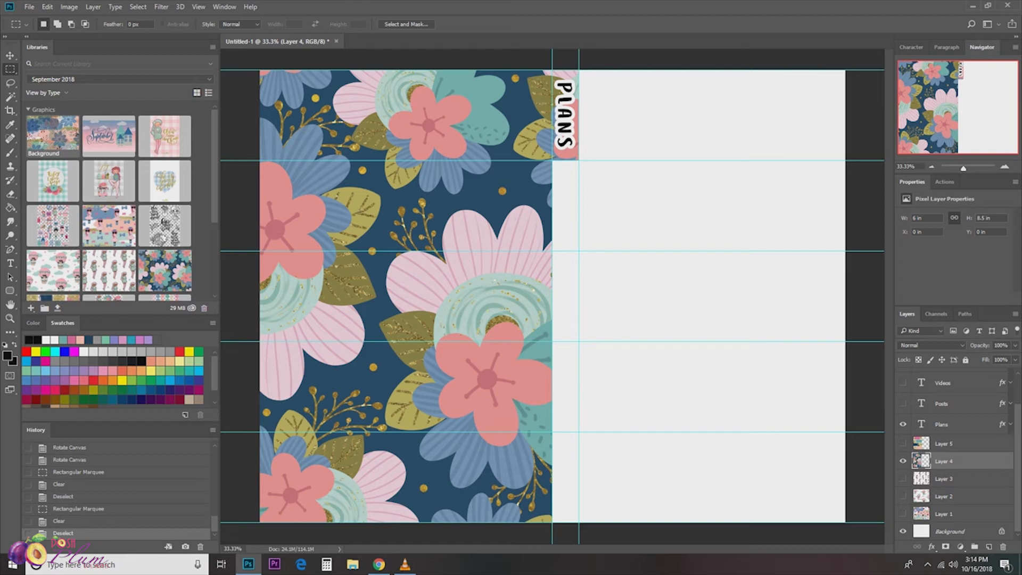
Try shifting the Plans sheet to the right in the print preview, and leave the print settings without printing.
left_click(29, 7)
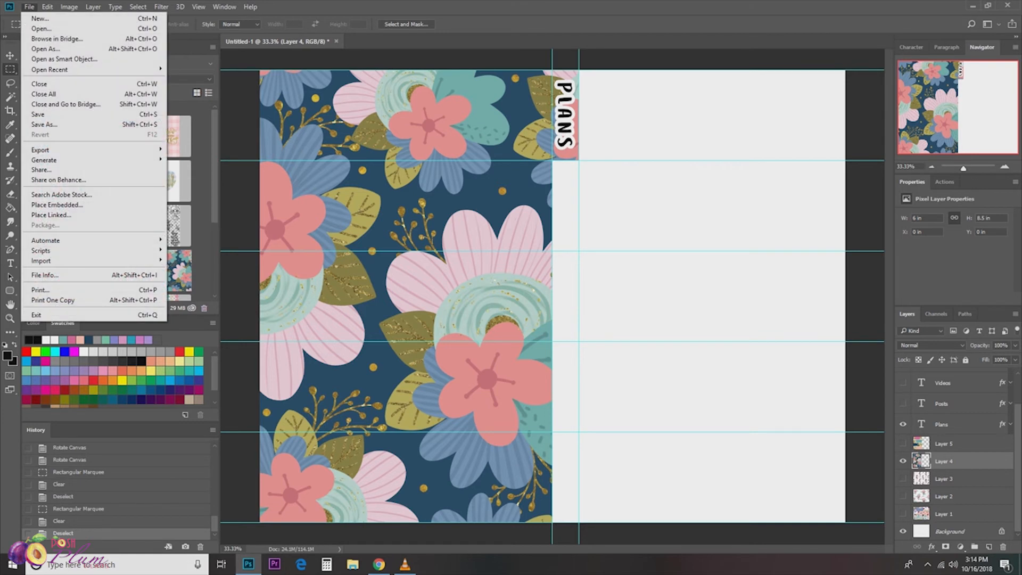
left_click(41, 290)
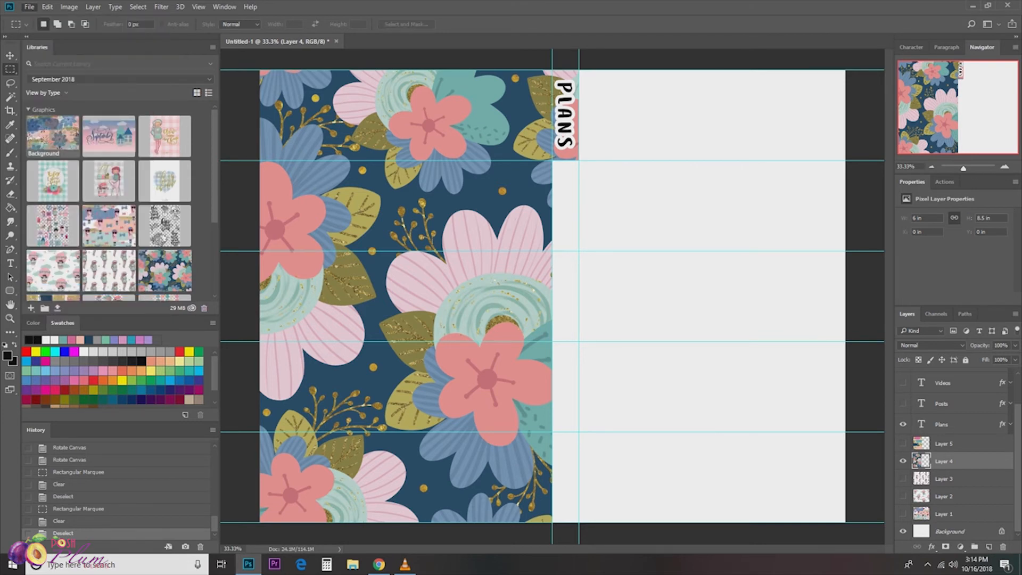
left_click_drag(373, 167, 420, 166)
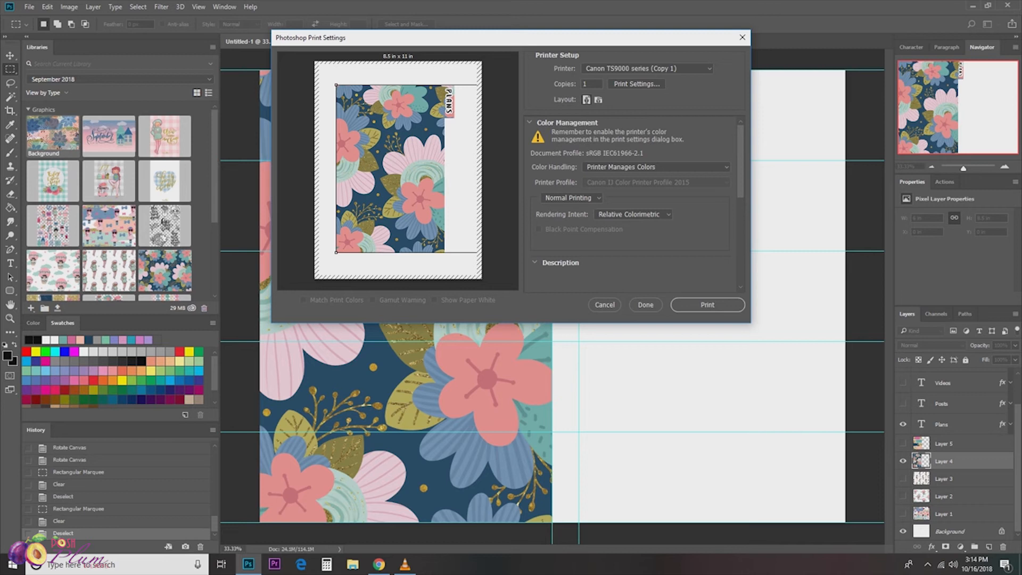
key("Escape")
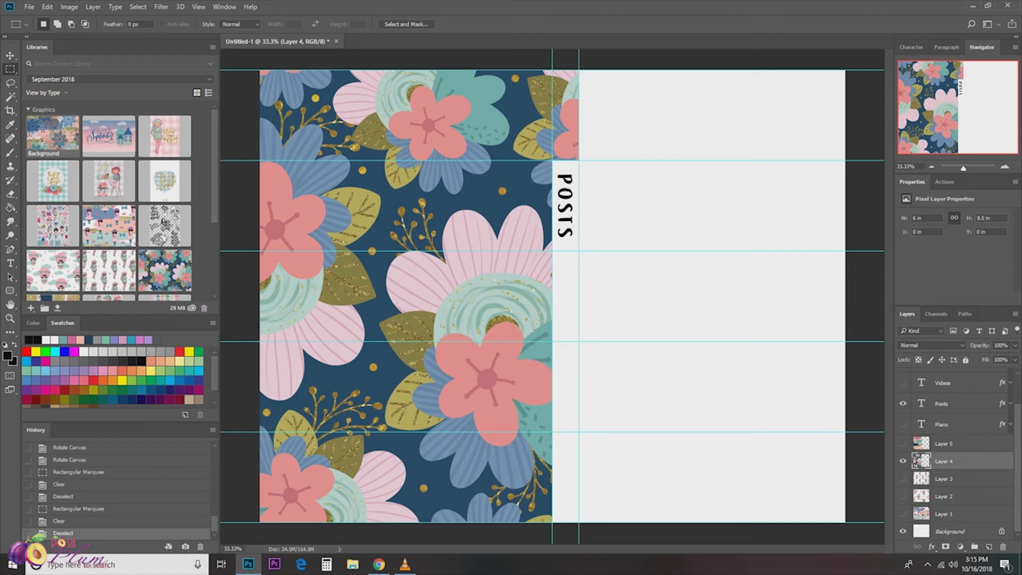
Hide Layer 4, briefly check Layer 5, and show the girls-and-bows Layer 1 as the active layer behind the Posts label.
left_click(902, 461)
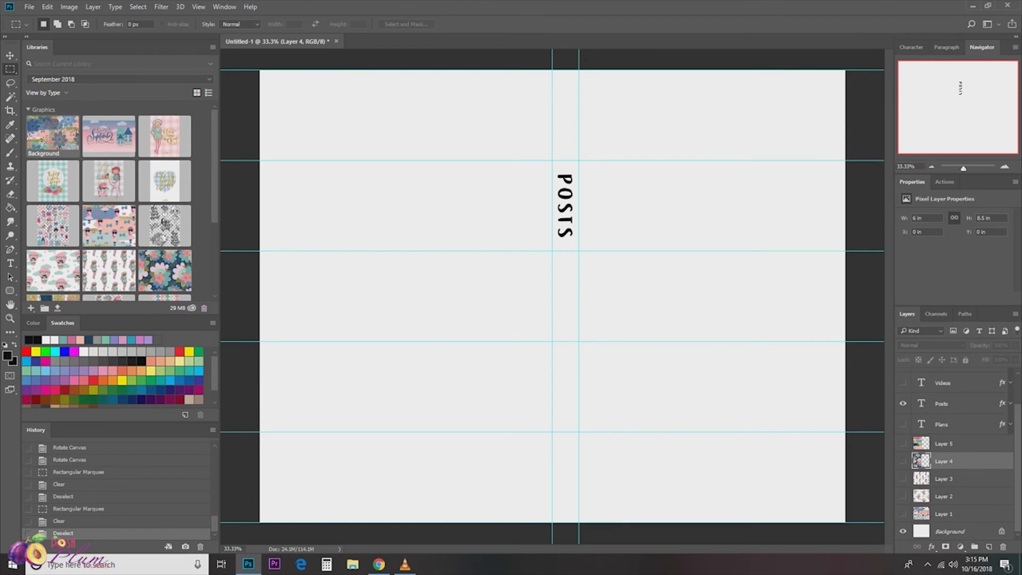
left_click(903, 444)
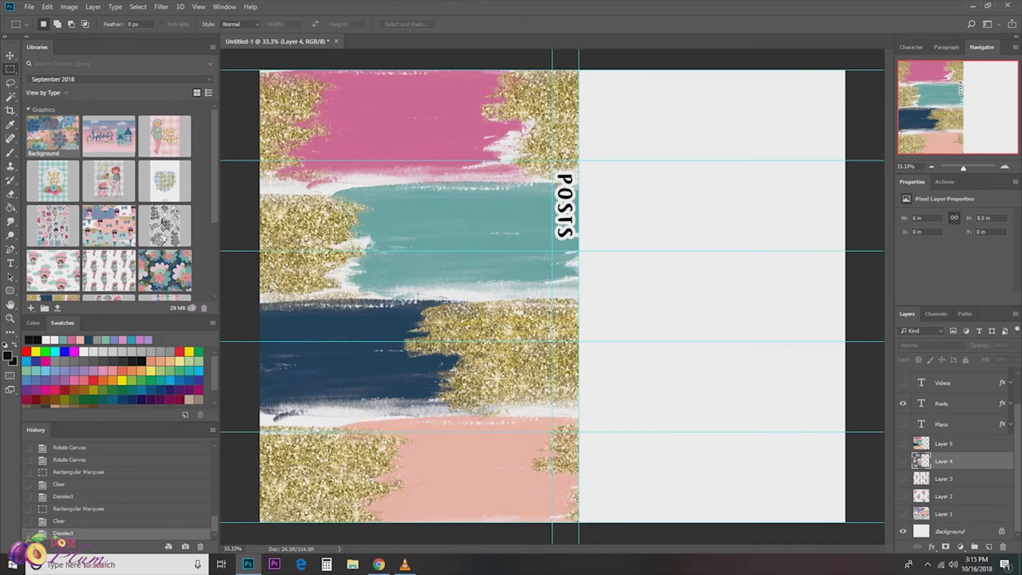
left_click(902, 443)
left_click(902, 496)
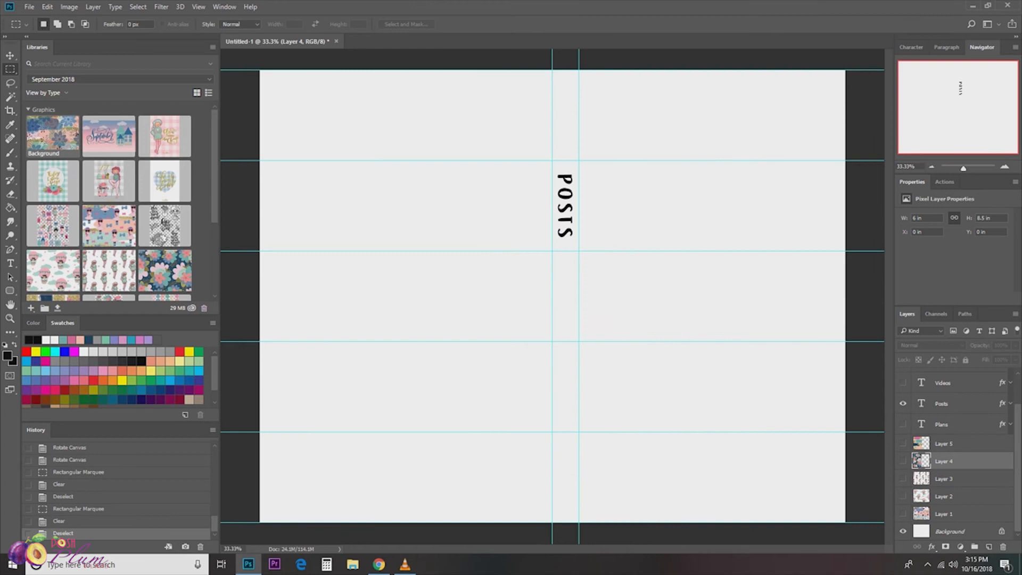
left_click(902, 514)
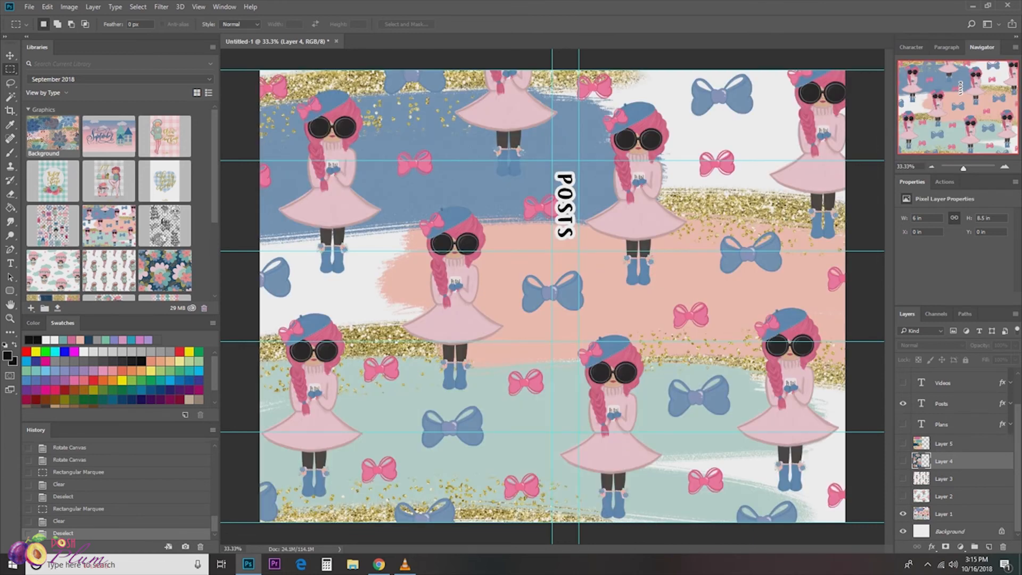
left_click(943, 514)
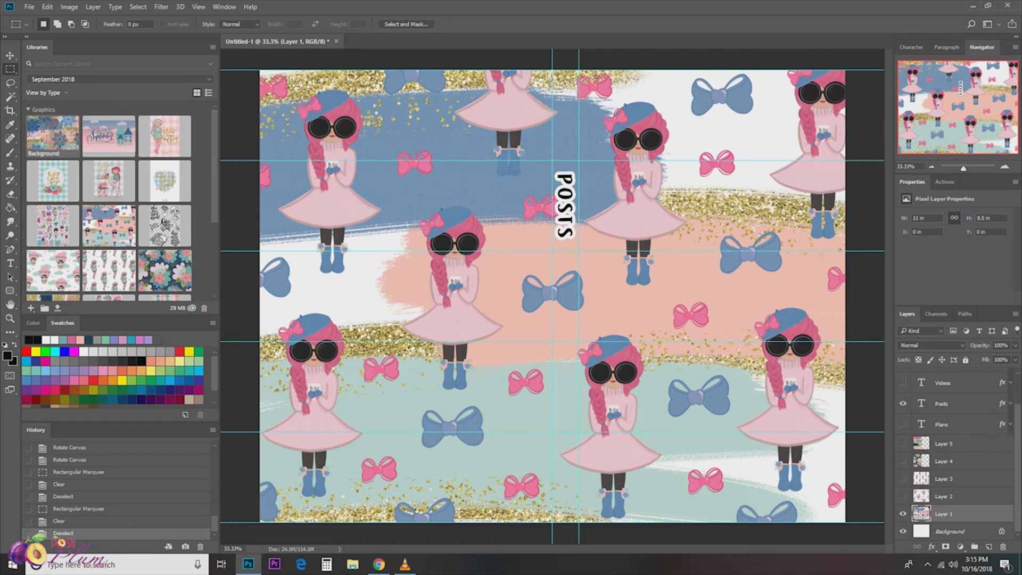
Clear the part of Layer 1 between the outer vertical guide and the sheet's right edge, and deselect.
left_click_drag(846, 71, 579, 523)
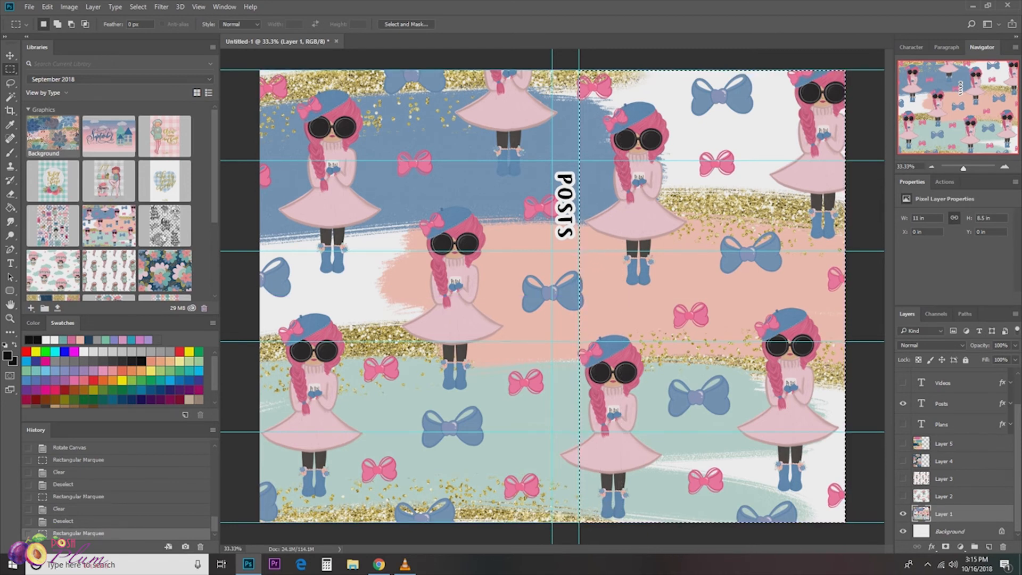
key("Delete")
right_click(628, 185)
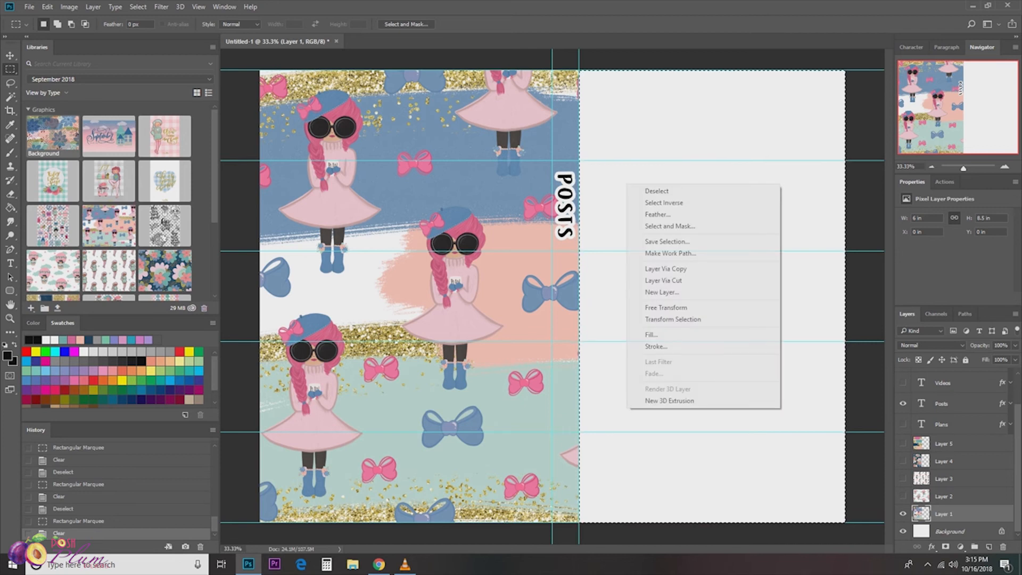
left_click(647, 191)
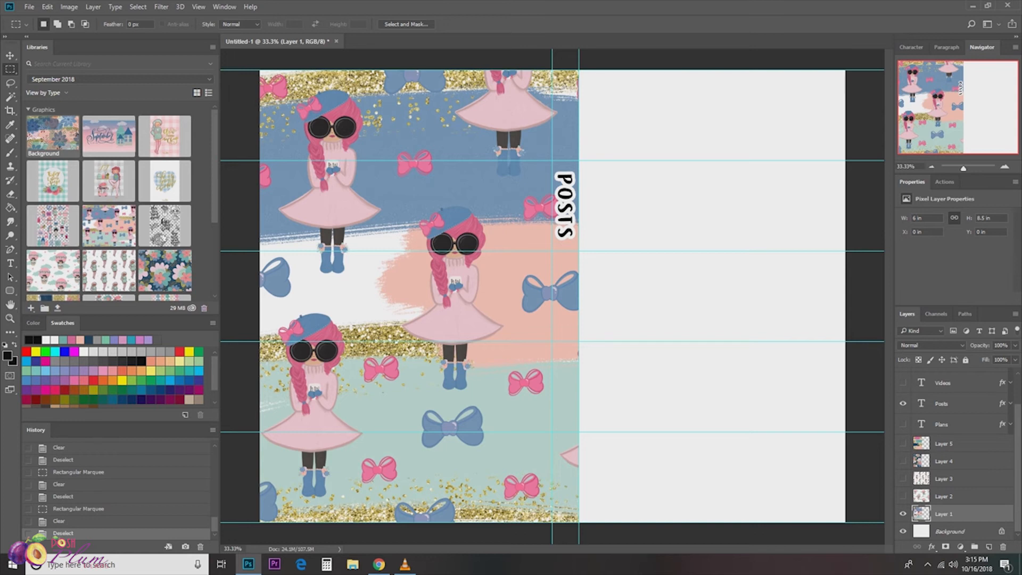
Clear Layer 1's strips between the two vertical guides above and below the Posts label, leaving only its tab, and deselect.
left_click_drag(552, 70, 590, 160)
key("Delete")
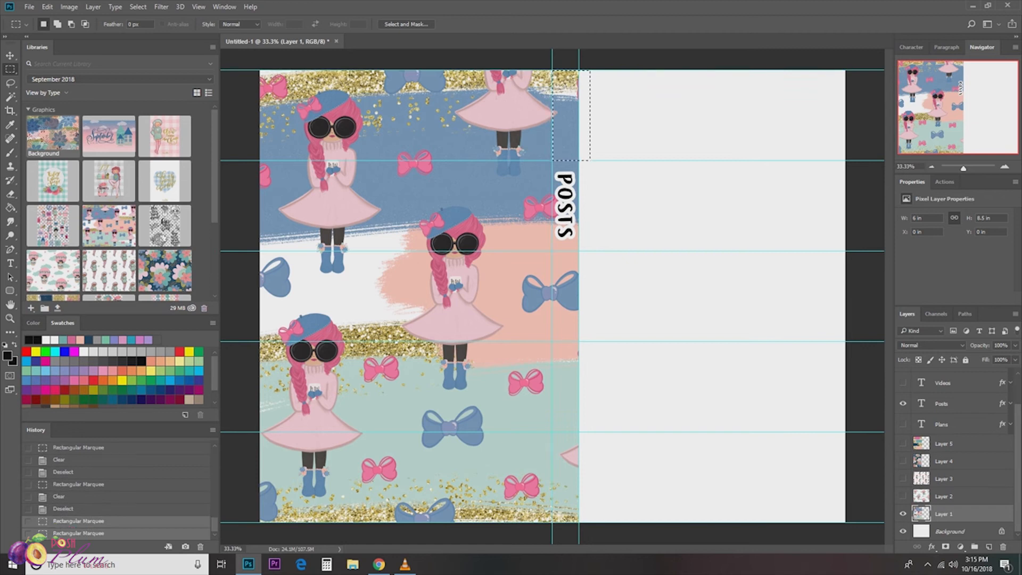
left_click_drag(600, 522, 554, 251)
key("Delete")
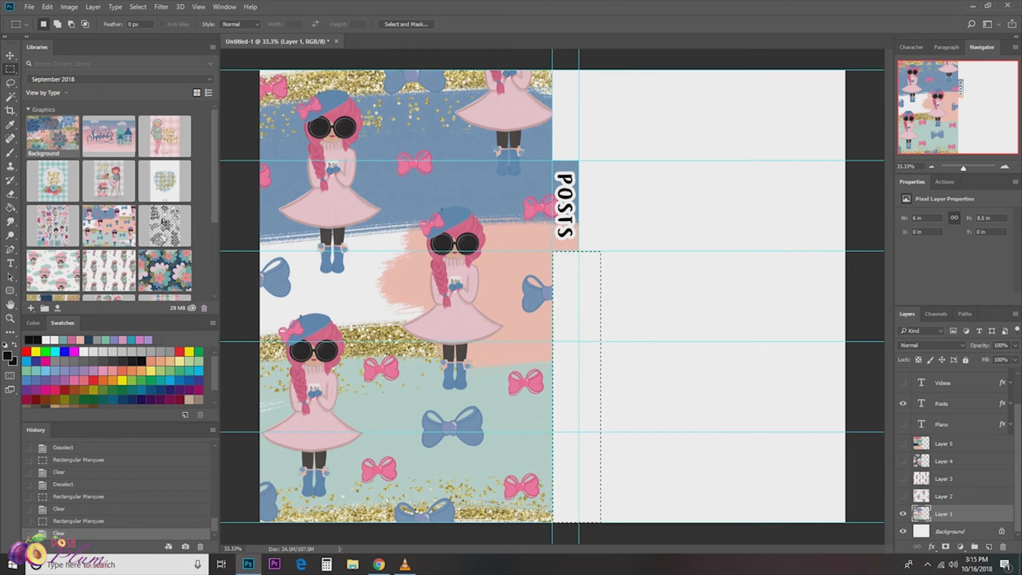
right_click(637, 268)
left_click(660, 274)
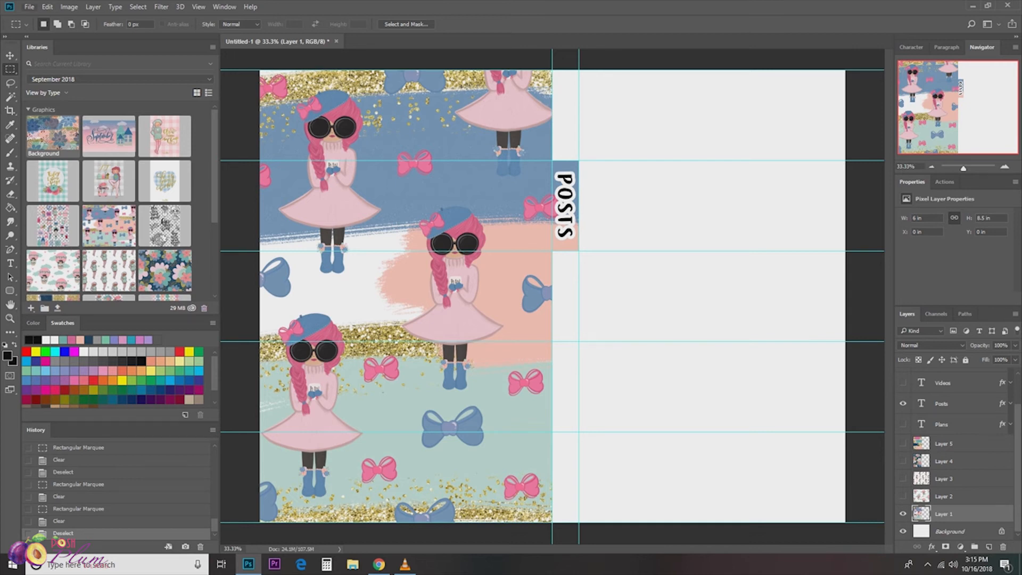
Try moving the Posts sheet to the right in the print preview, and cancel the print settings.
left_click(30, 7)
left_click(40, 290)
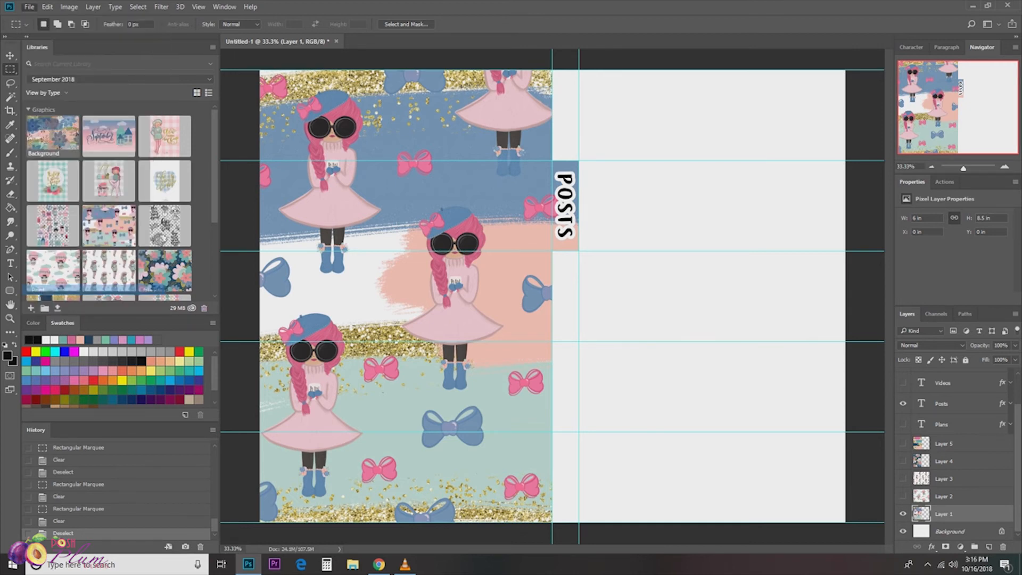
left_click_drag(374, 203, 422, 204)
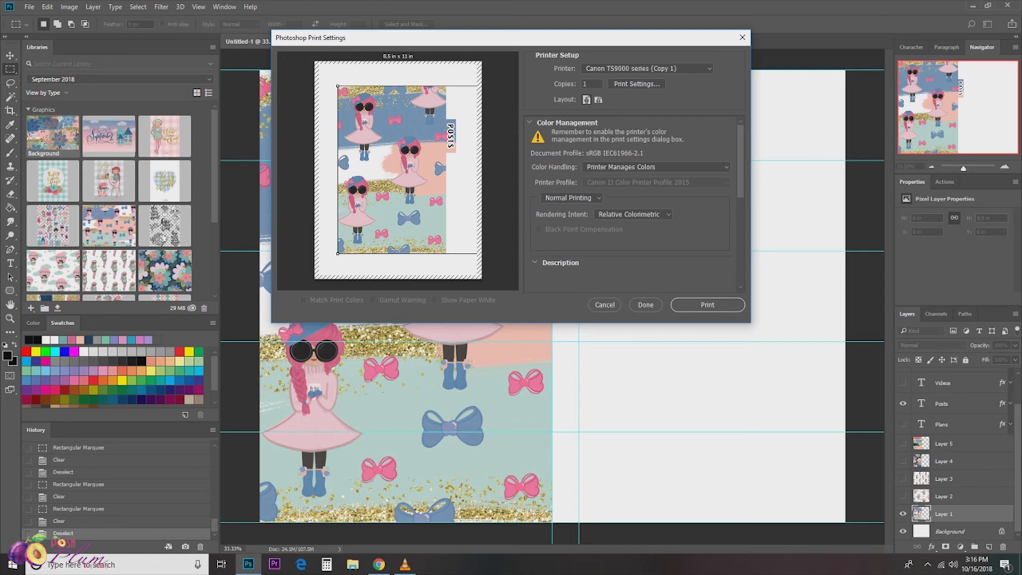
left_click(605, 304)
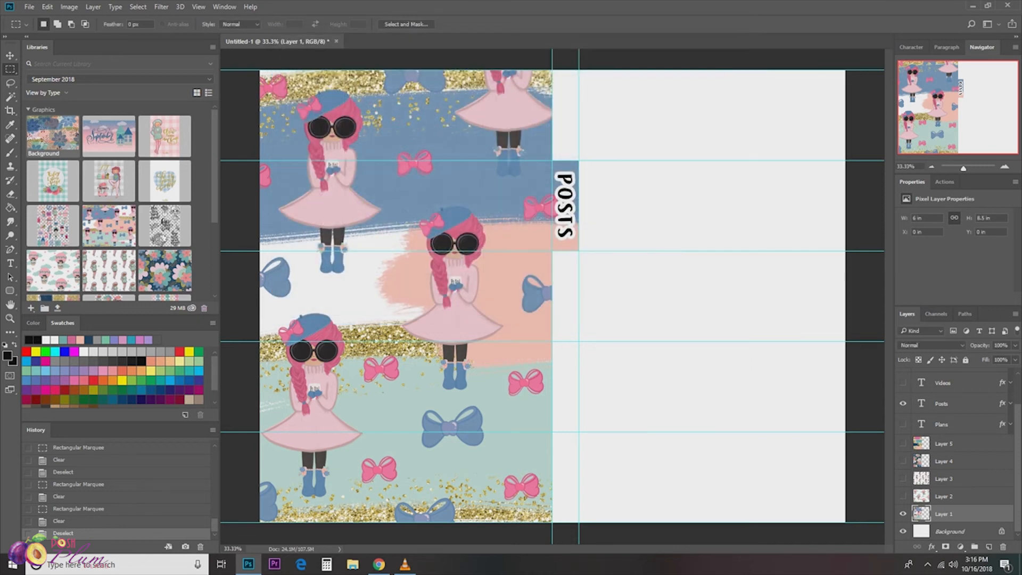
Hide Layer 1 and Posts, show Videos with the balloon-pattern Layer 2, and make Layer 2 active with the Move tool.
left_click(902, 514)
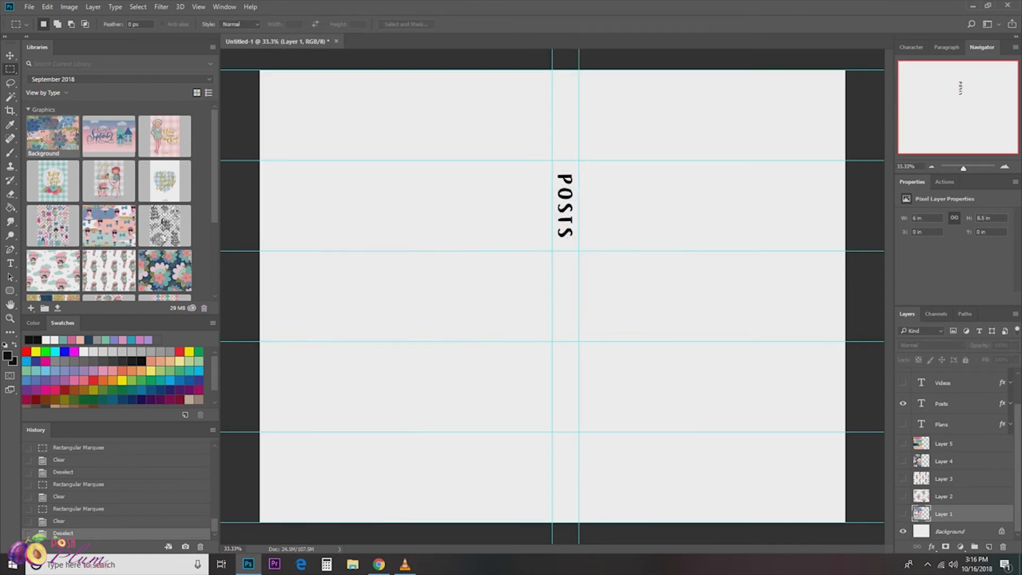
left_click(903, 403)
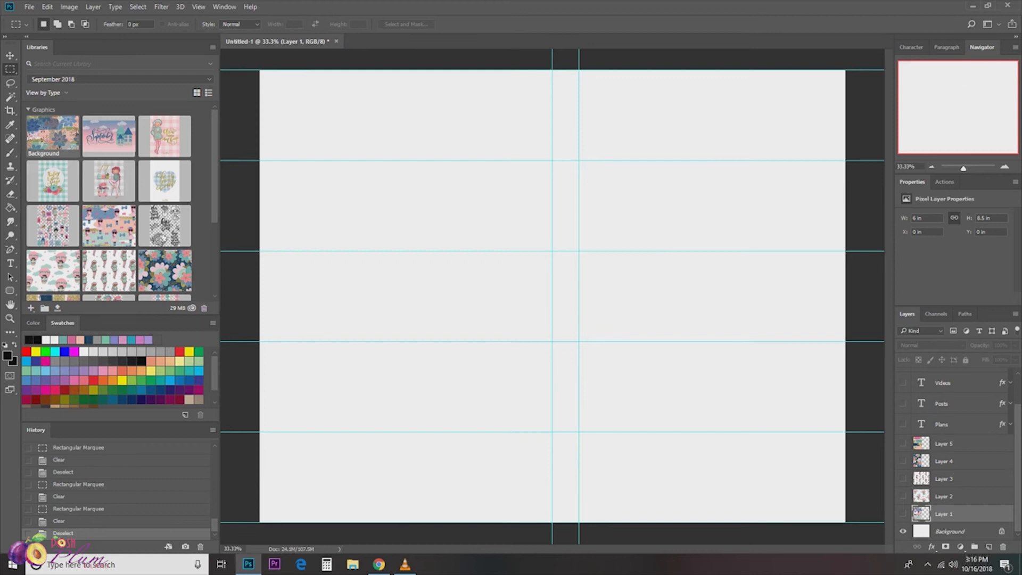
left_click(902, 382)
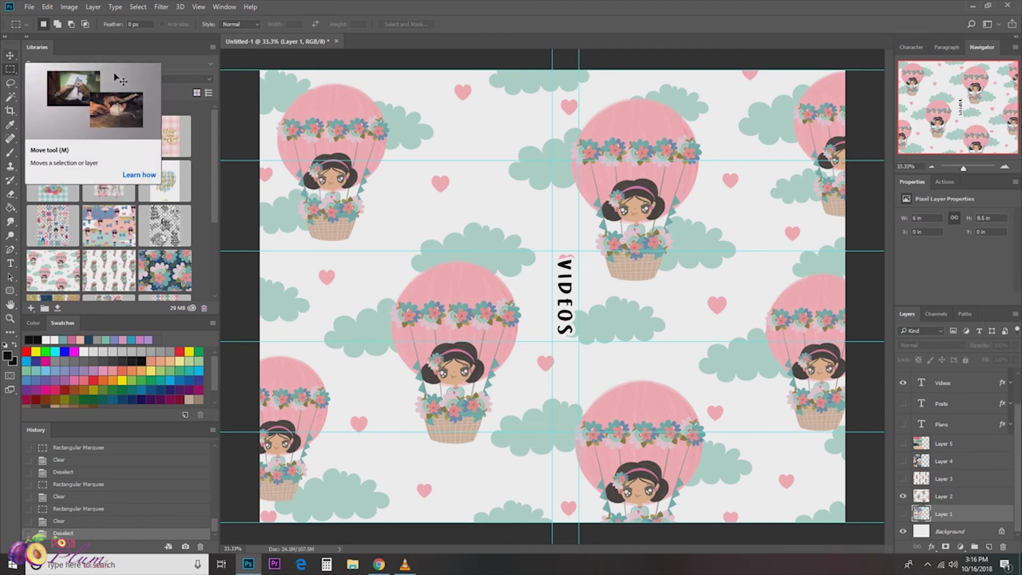
left_click(9, 54)
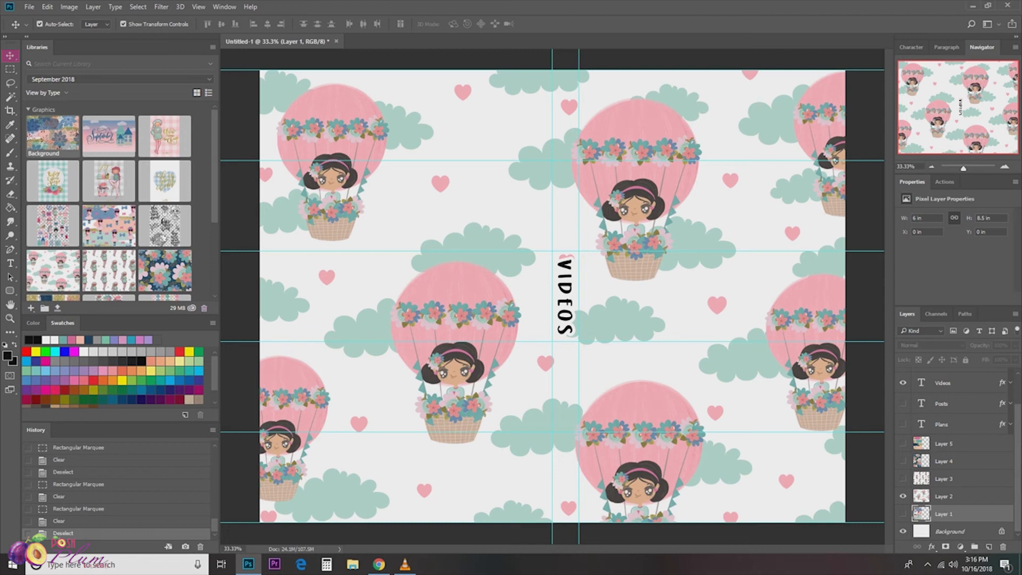
left_click(943, 495)
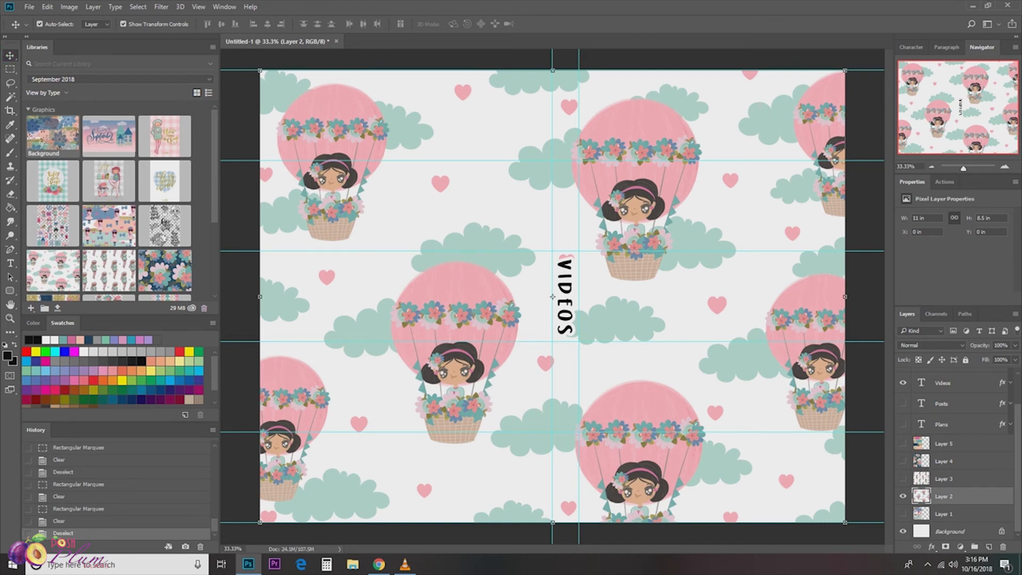
scroll(552, 297, "down", 3)
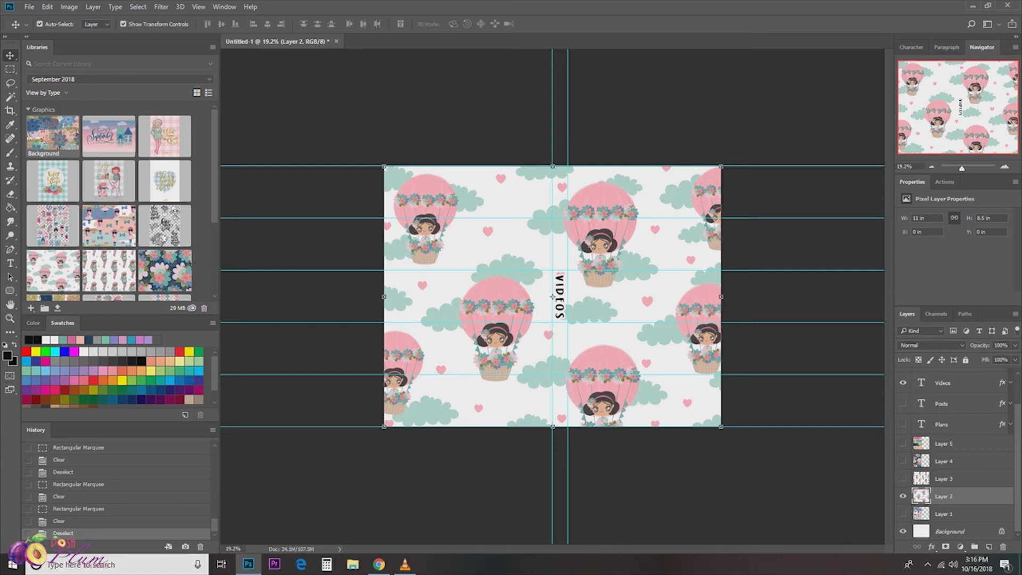
Enlarge the balloon-pattern Layer 2 to about 14.96 × 11.56 in and shift it up to about Y -1.02 in.
left_click_drag(720, 426, 857, 532)
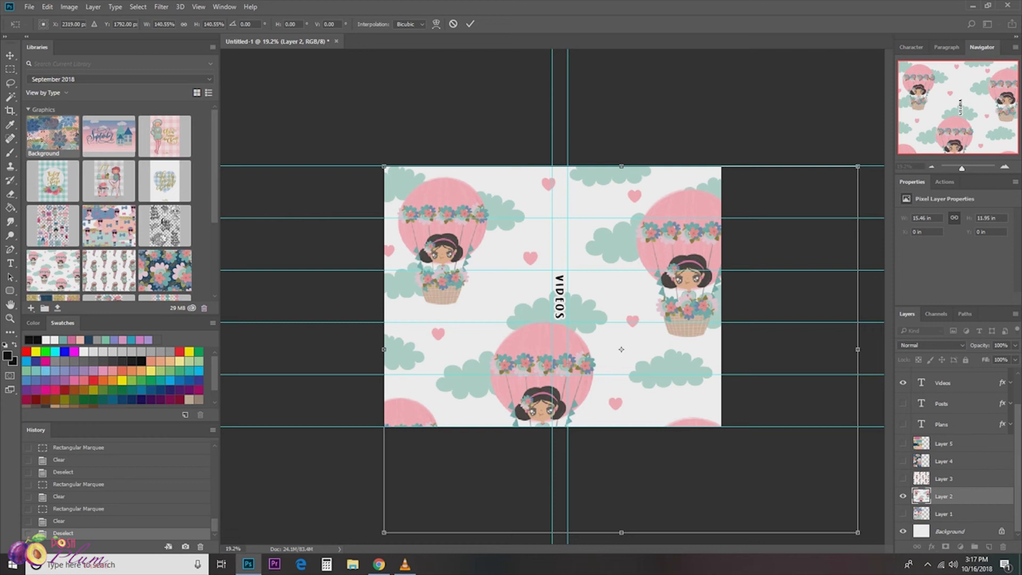
key("Return")
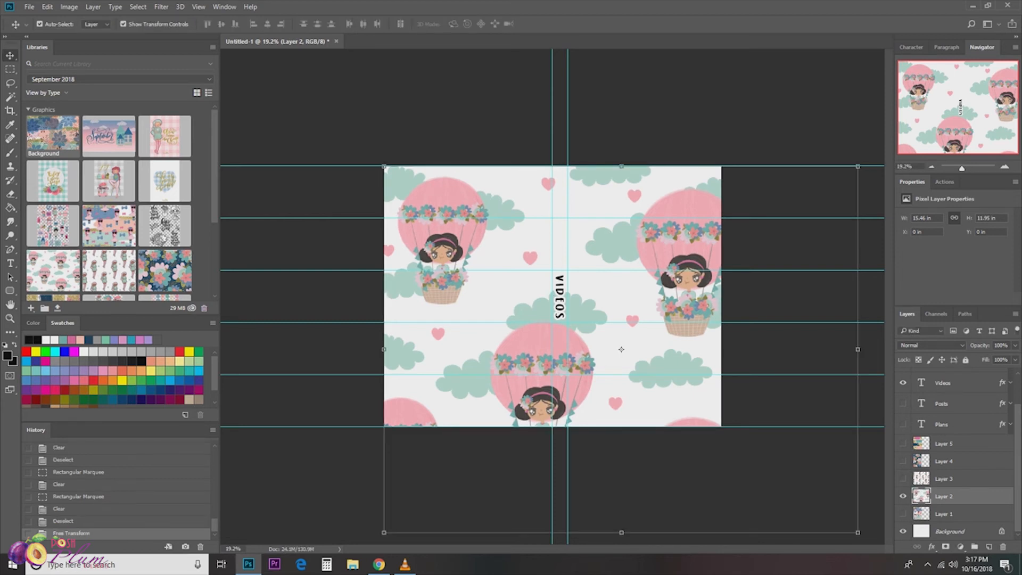
left_click_drag(621, 349, 621, 318)
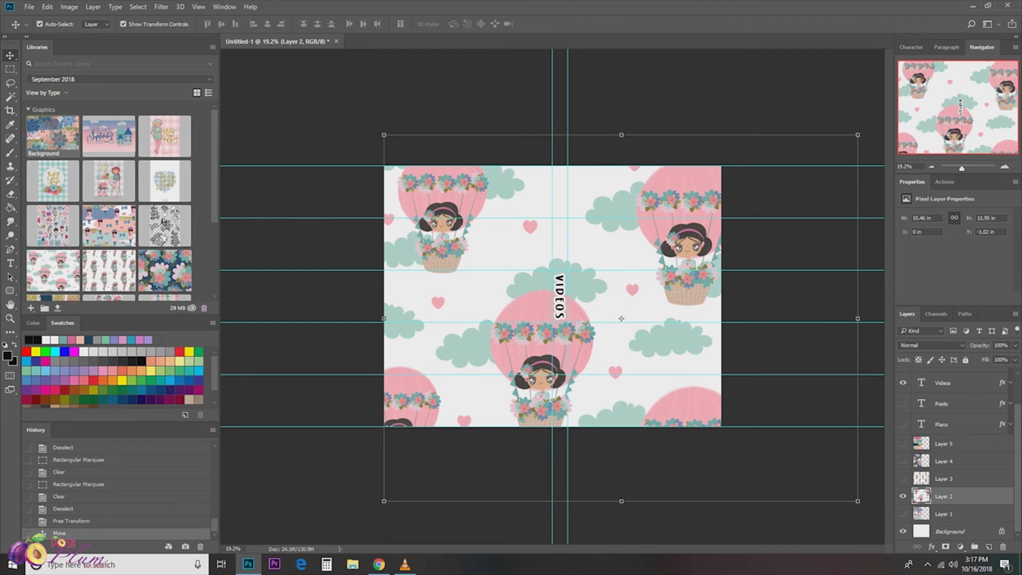
mouse_move(857, 501)
left_mouse_down()
mouse_move(840, 484)
mouse_move(865, 506)
mouse_move(828, 471)
mouse_move(842, 489)
left_mouse_up()
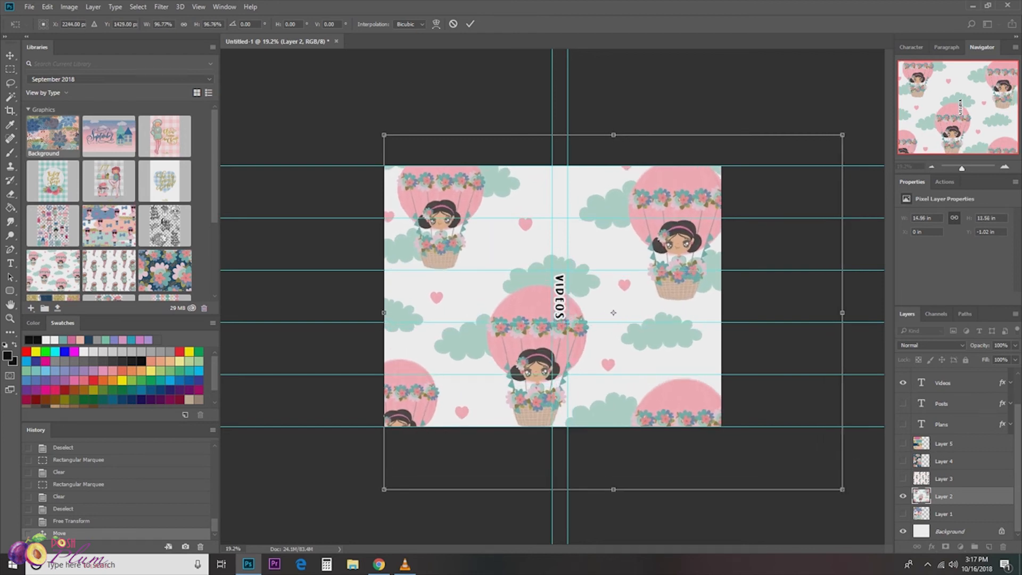
key("Return")
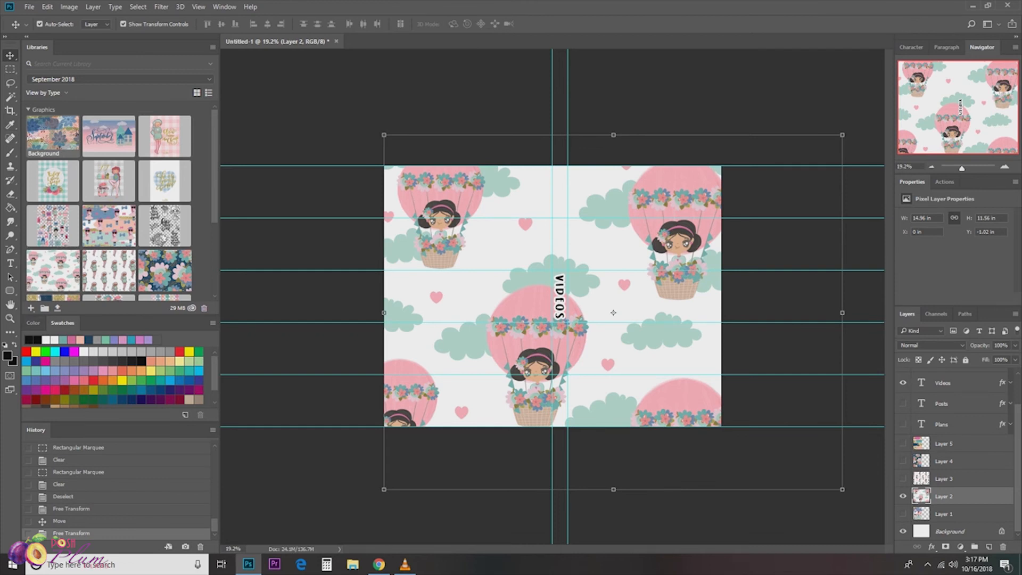
Clear Layer 2 above the Videos tab, from the inner vertical guide to the sheet's right edge, and deselect.
left_click(10, 317)
key("ctrl+plus")
key("ctrl+plus")
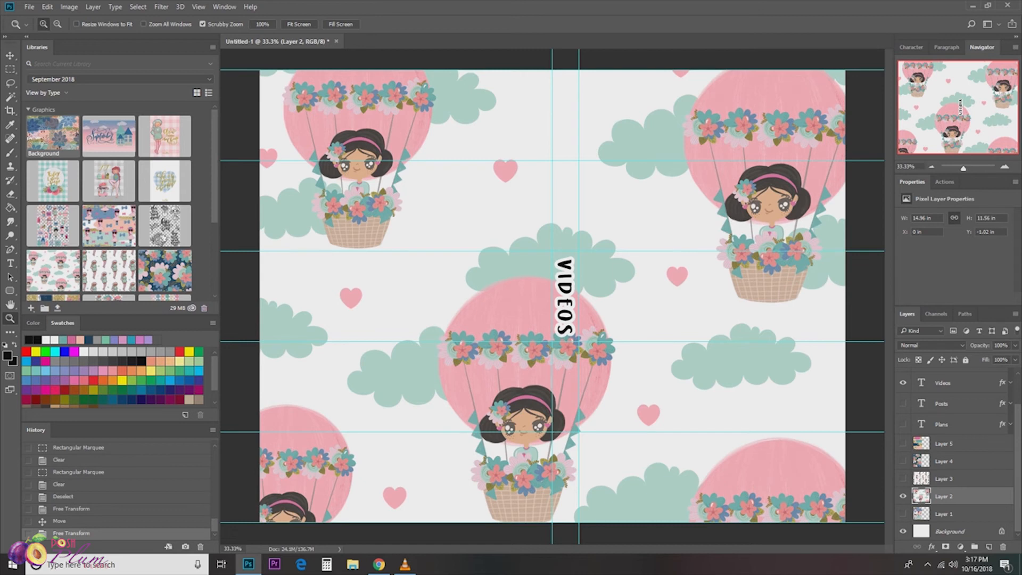
key("m")
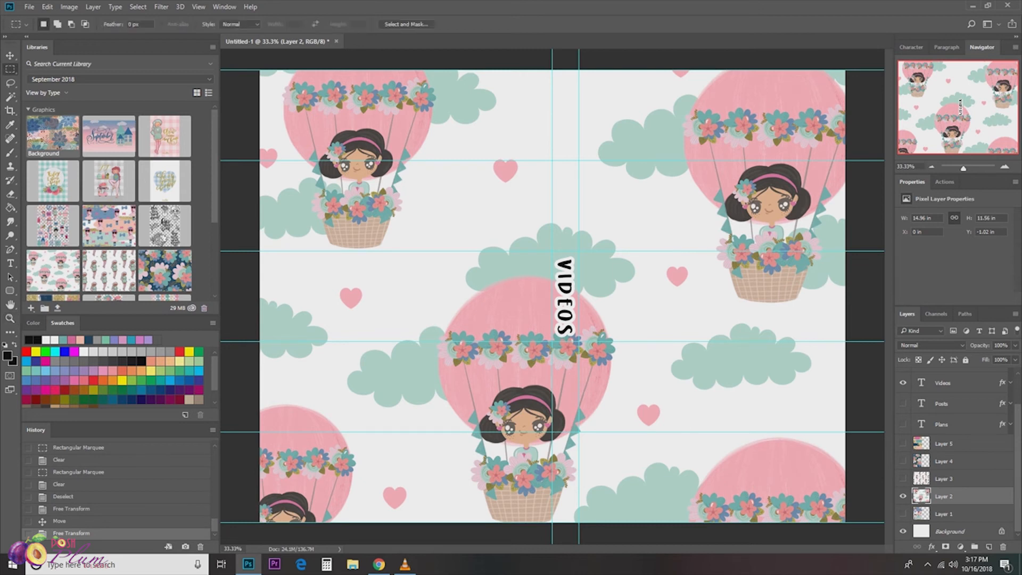
left_click_drag(845, 70, 552, 250)
key("Delete")
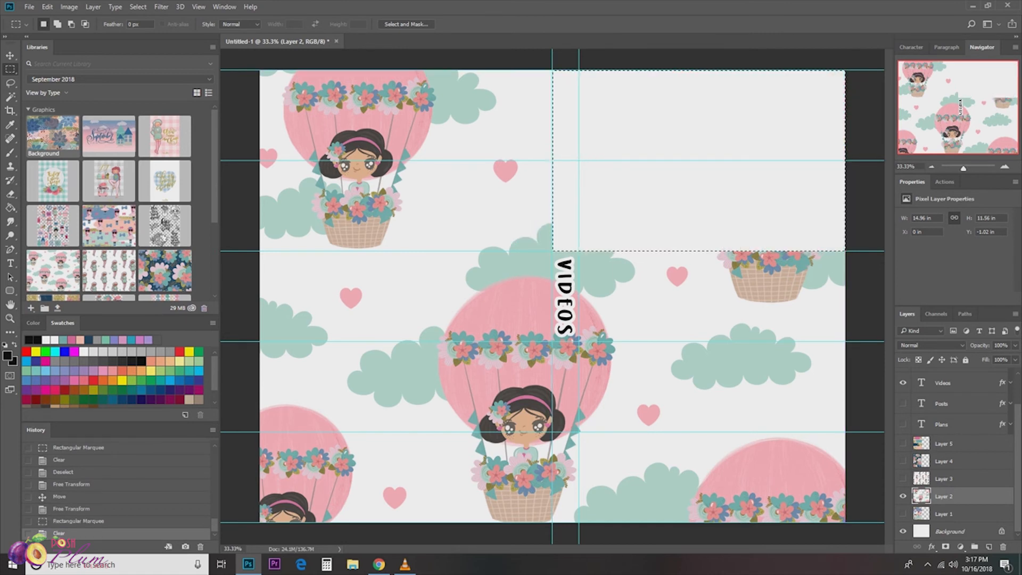
right_click(631, 215)
left_click(660, 220)
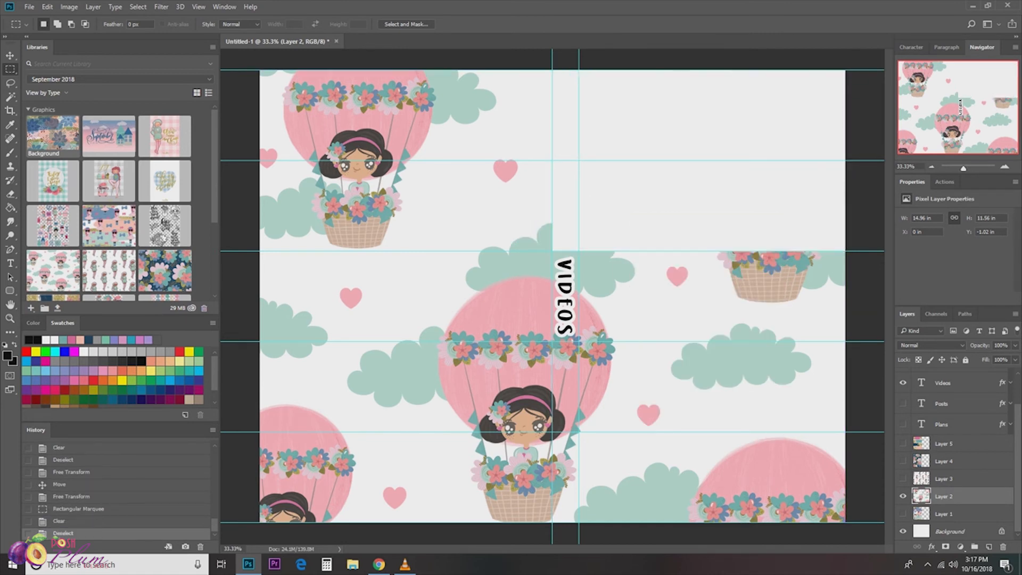
Clear Layer 2 below the Videos tab, from the inner vertical guide to the sheet's right edge, and deselect.
left_click_drag(844, 522, 557, 341)
left_click_drag(844, 522, 552, 342)
key("Delete")
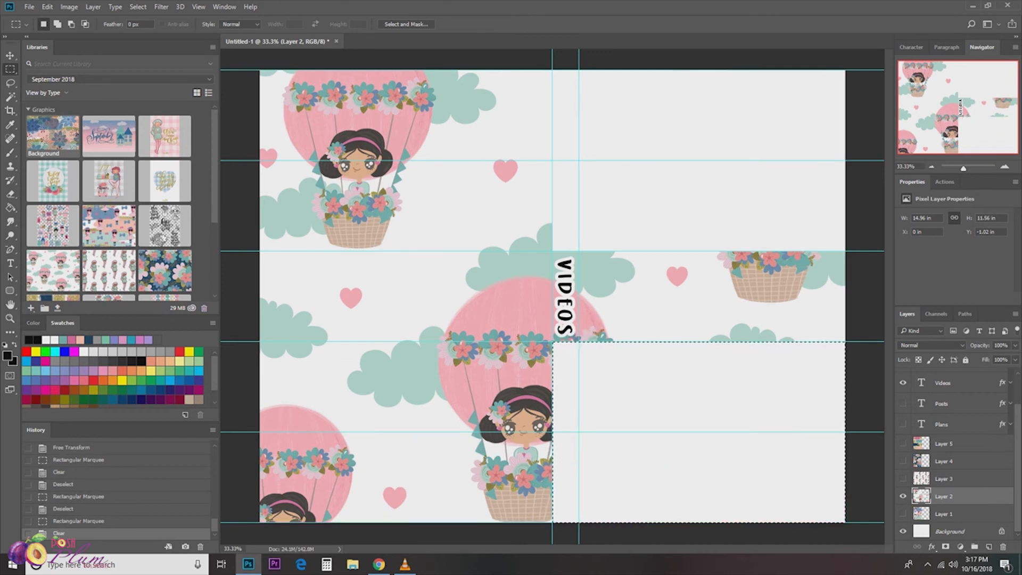
right_click(662, 157)
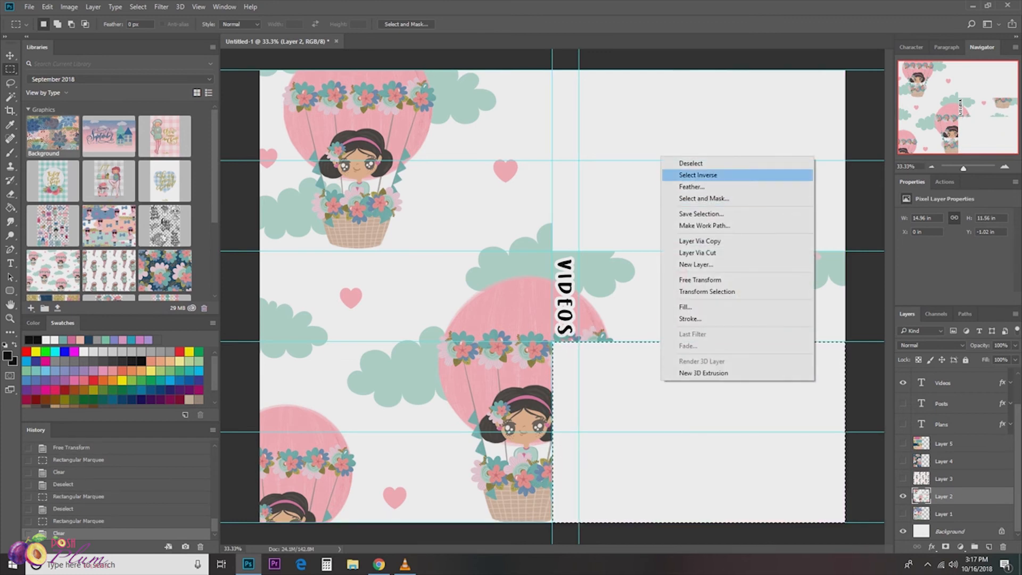
left_click(690, 163)
Clear the rest of Layer 2 beside the Videos tab, beyond the outer vertical guide, and deselect.
left_click_drag(843, 230, 578, 399)
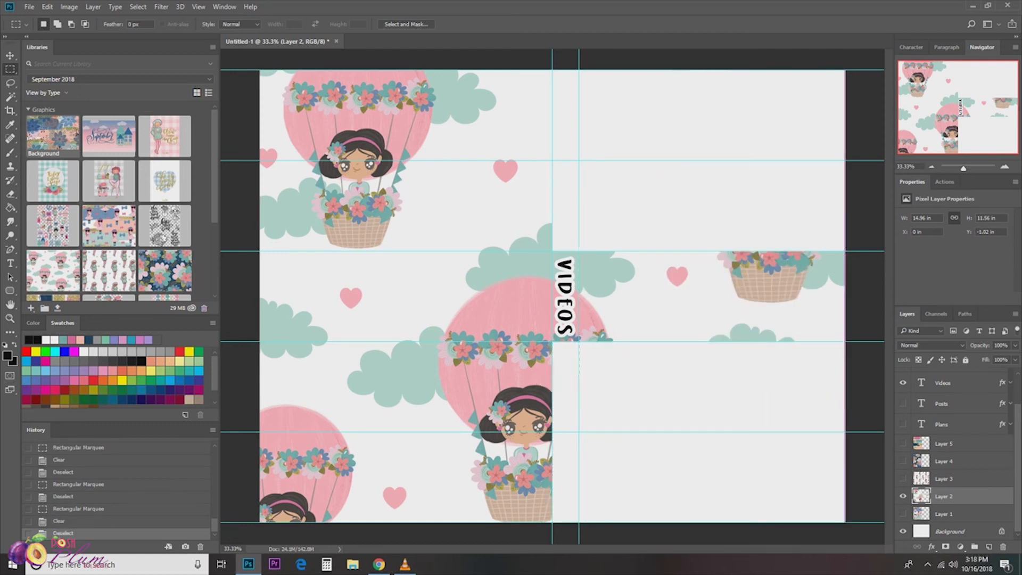
key("Delete")
right_click(667, 307)
left_click(692, 312)
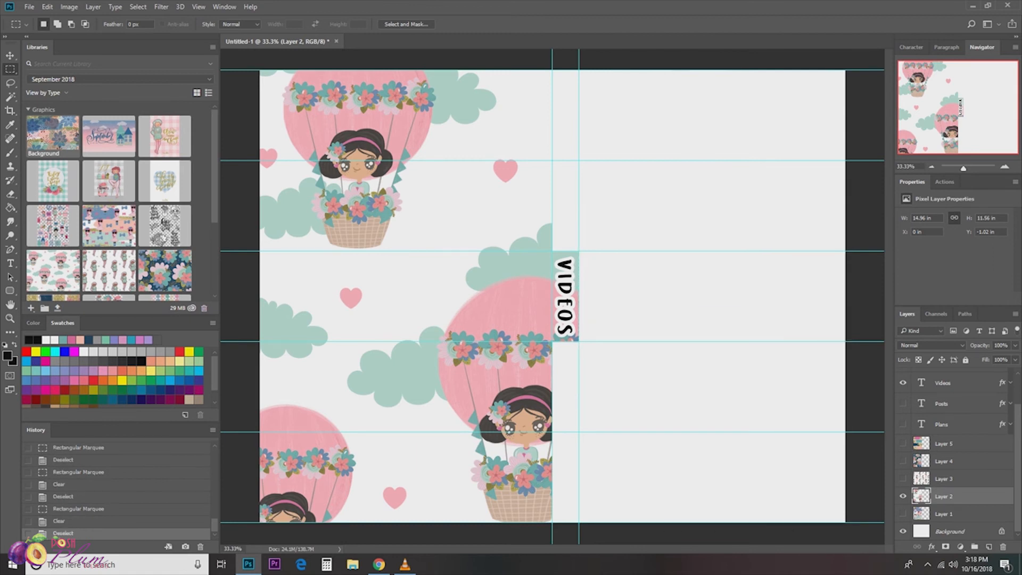
Hide Layer 2 and Videos, show Blog with the brush-stroke Layer 5, and make Layer 5 active with the Move tool.
left_click(902, 496)
scroll(916, 478, "up", 2)
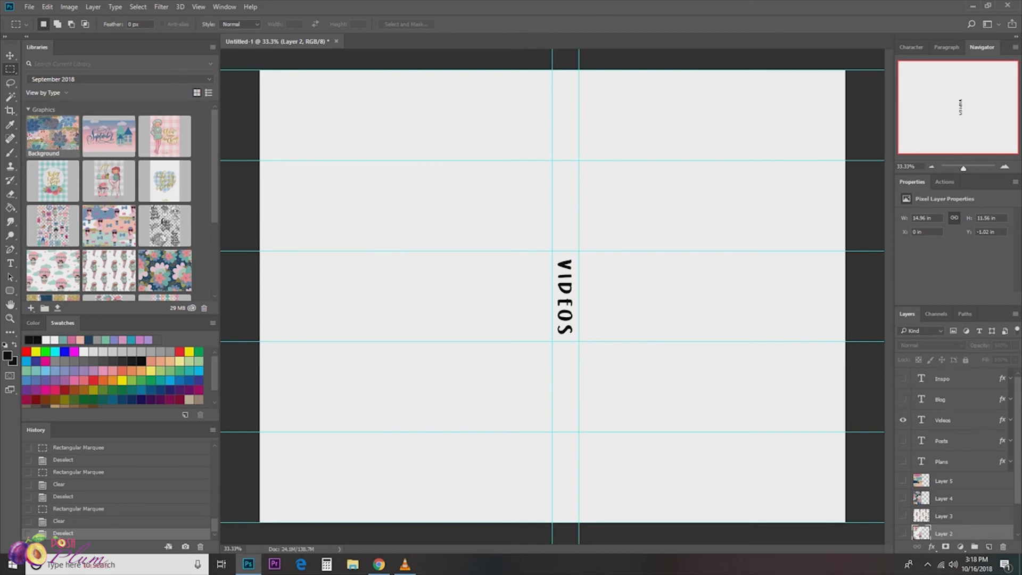
left_click(902, 420)
left_click(903, 399)
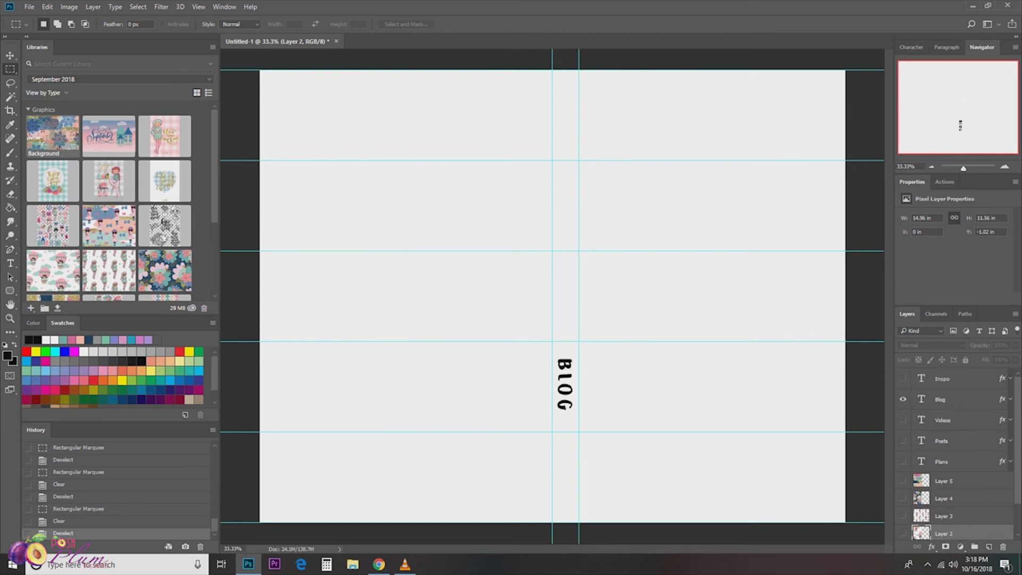
scroll(952, 452, "down", 2)
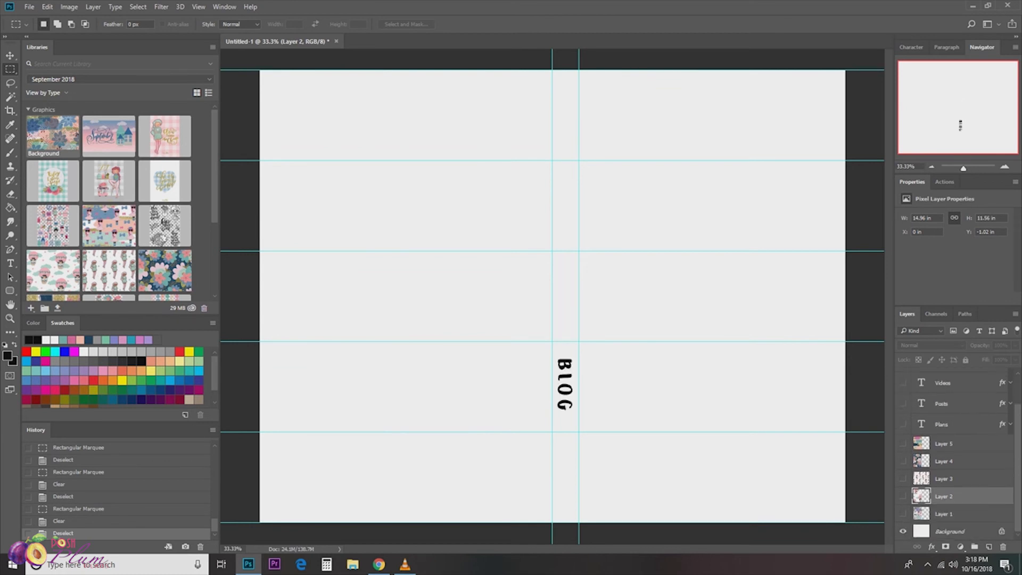
left_click(903, 443)
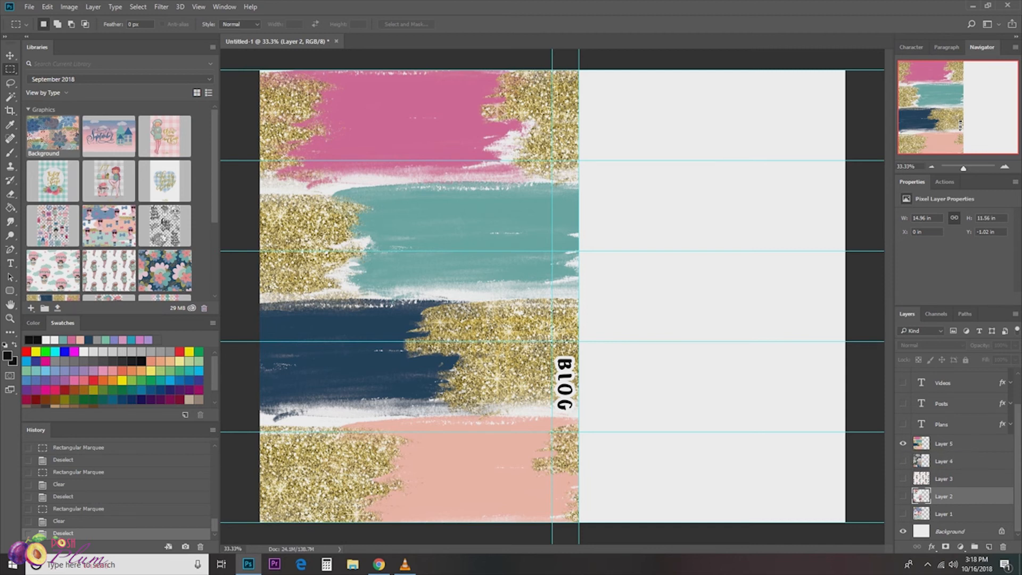
key("v")
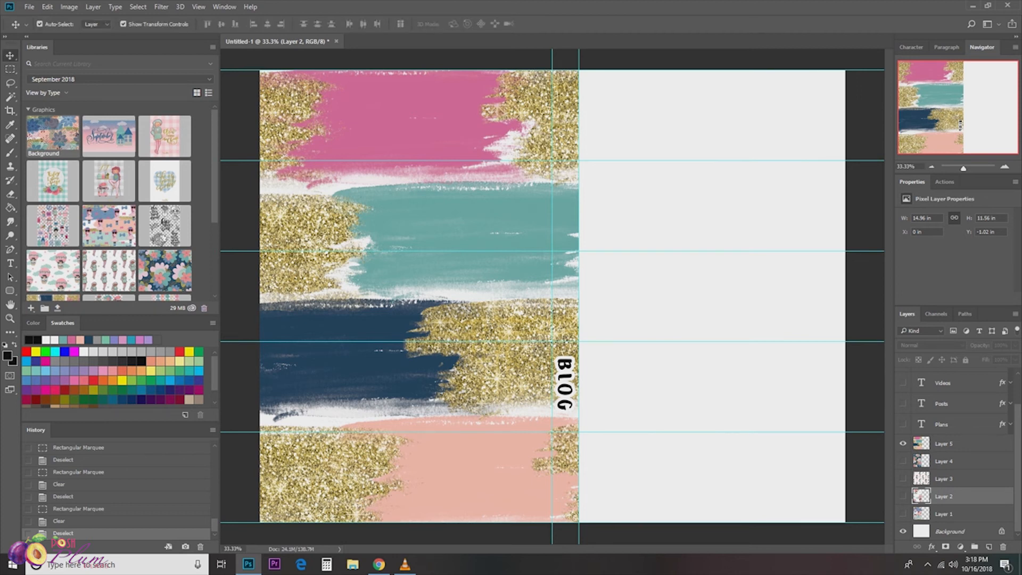
left_click(944, 444)
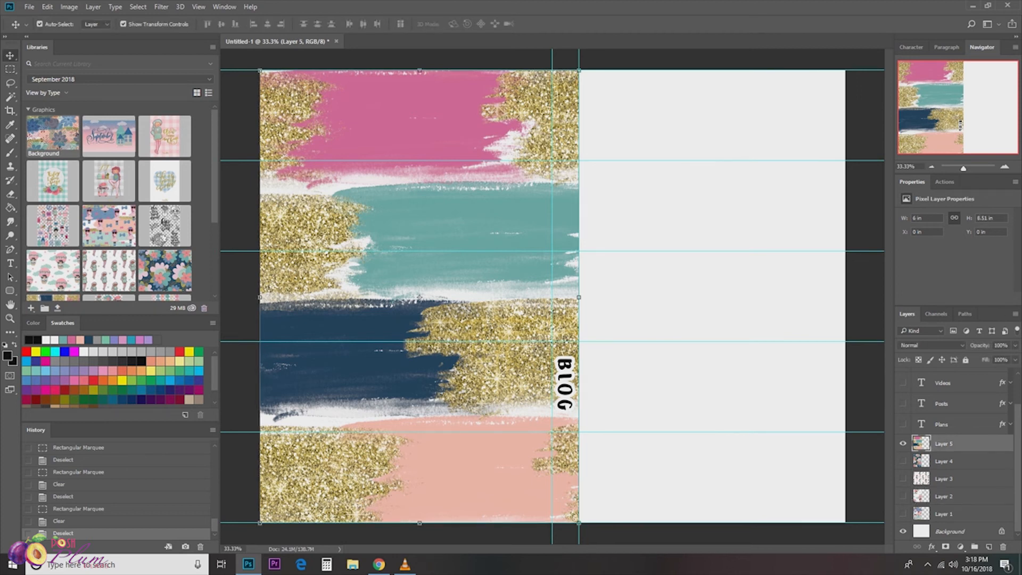
Enlarge Layer 5 to about 6.7 × 9.5 in and position it at about X -0.09 in, Y -0.16 in.
left_click_drag(578, 70, 584, 62)
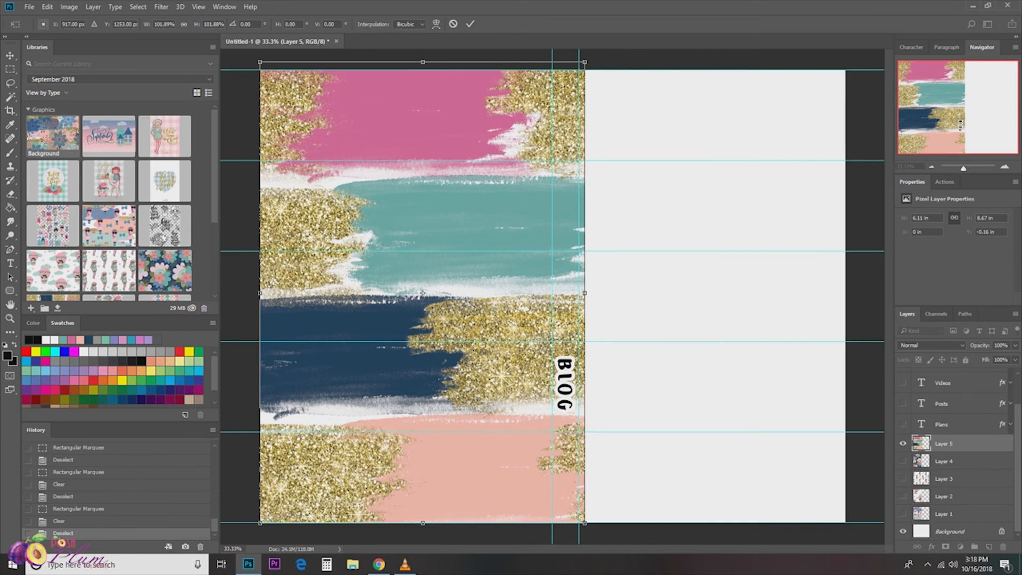
left_click_drag(584, 523, 616, 567)
key("Return")
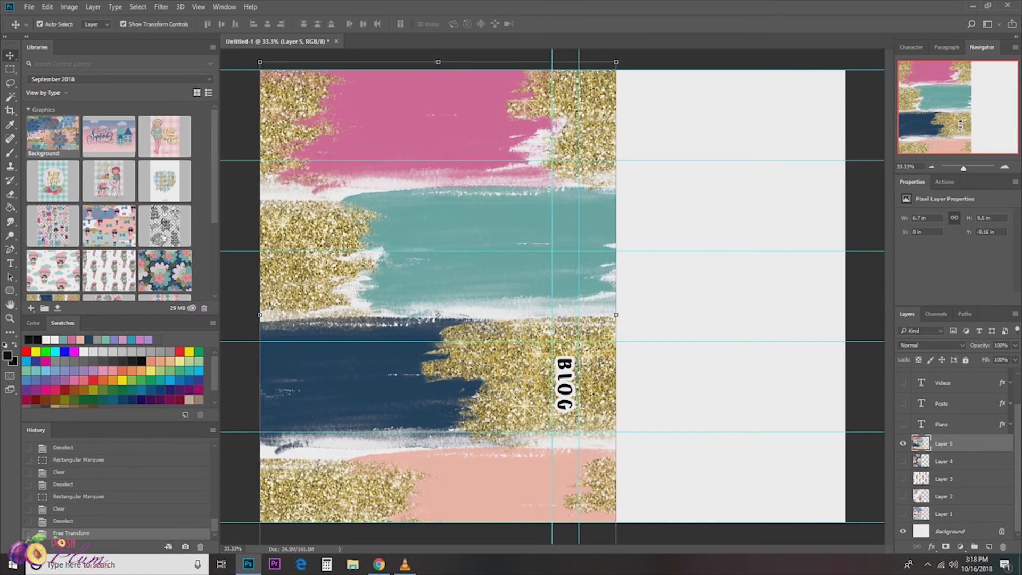
key("m")
left_click_drag(505, 373, 500, 372)
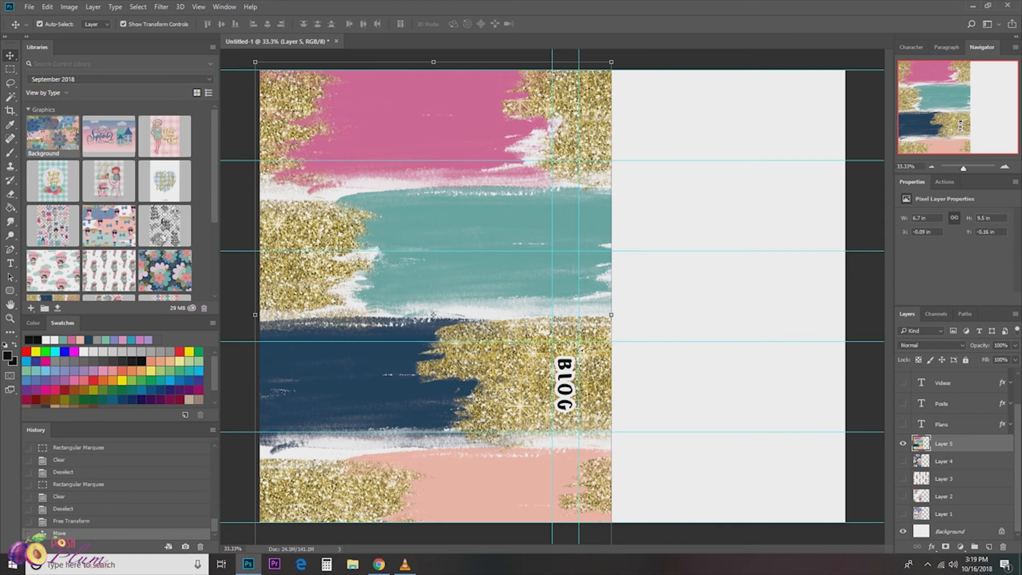
left_click(702, 314)
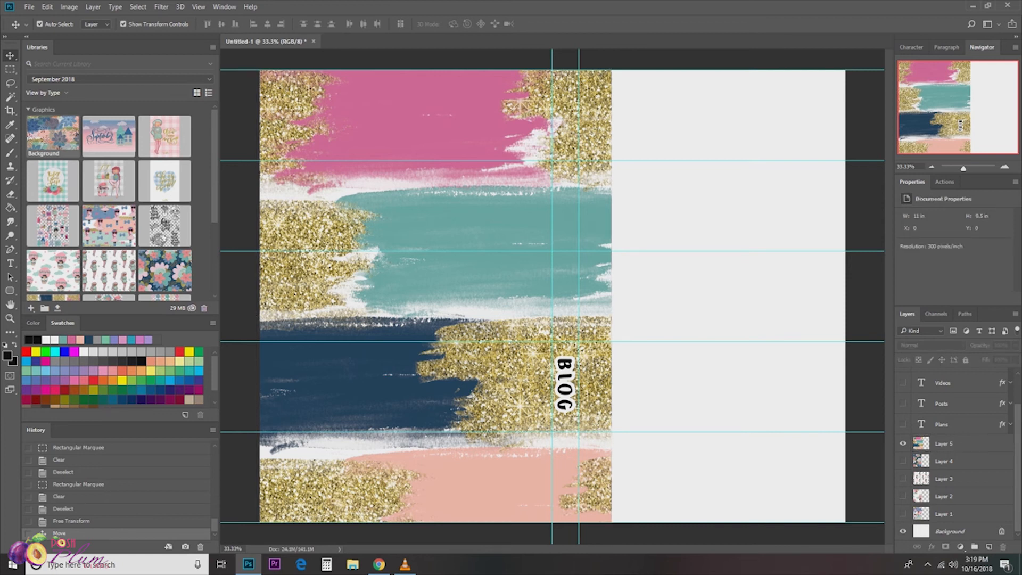
Clear Layer 5 to the right of the inner vertical guide, both above and below the Blog tab.
key("m")
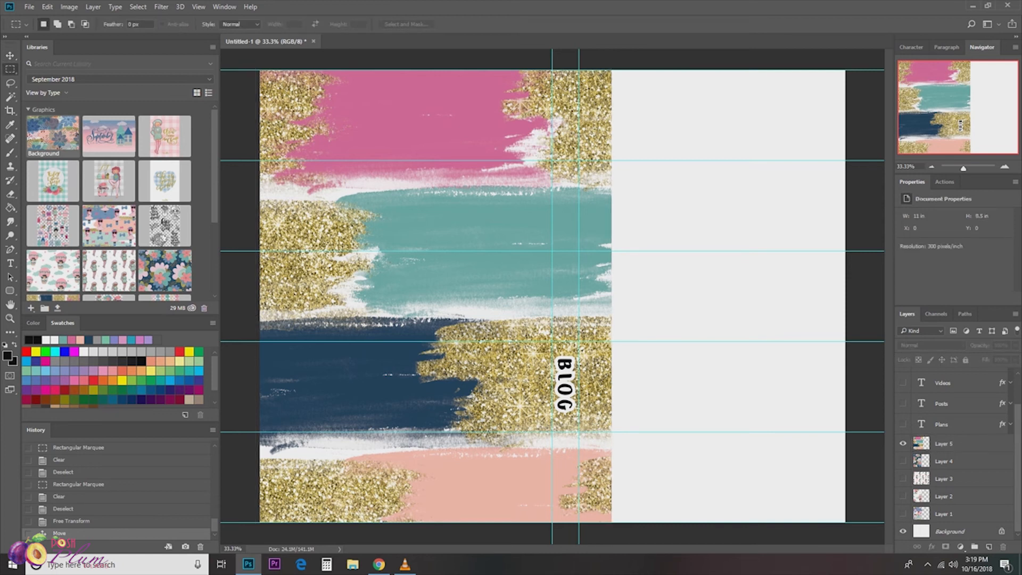
left_click_drag(632, 70, 552, 342)
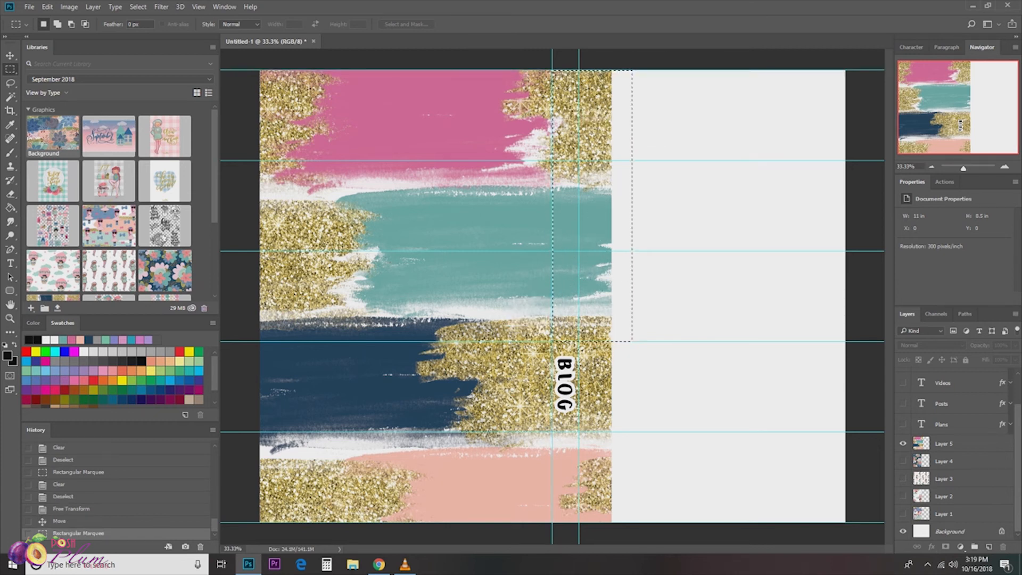
left_click(943, 443)
key("Delete")
left_click_drag(635, 522, 552, 432)
key("Delete")
Clear the excess of Layer 5 beyond the outer vertical guide beside the Blog tab, and deselect.
left_click_drag(632, 316, 579, 466)
key("Delete")
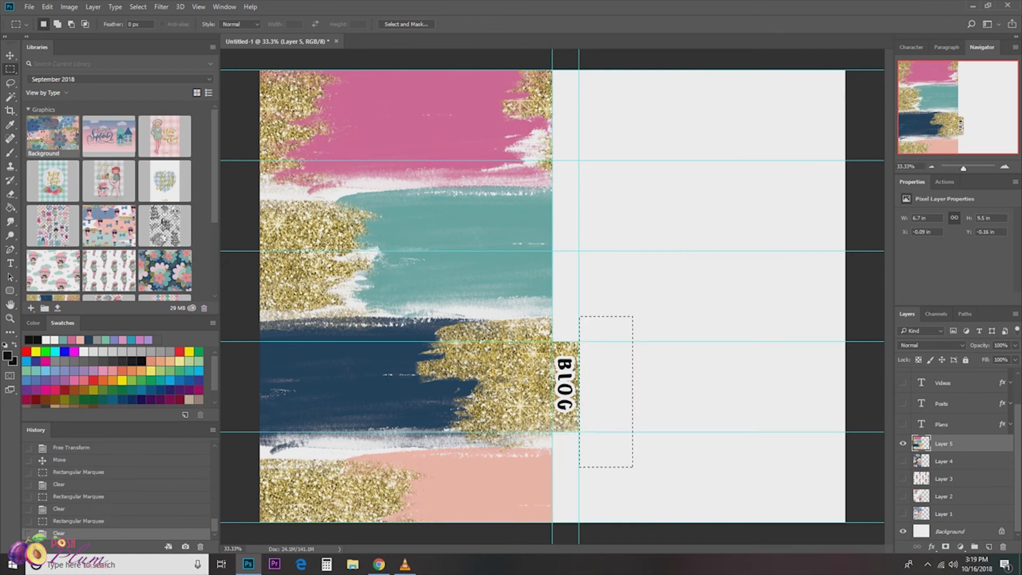
right_click(685, 455)
left_click(713, 237)
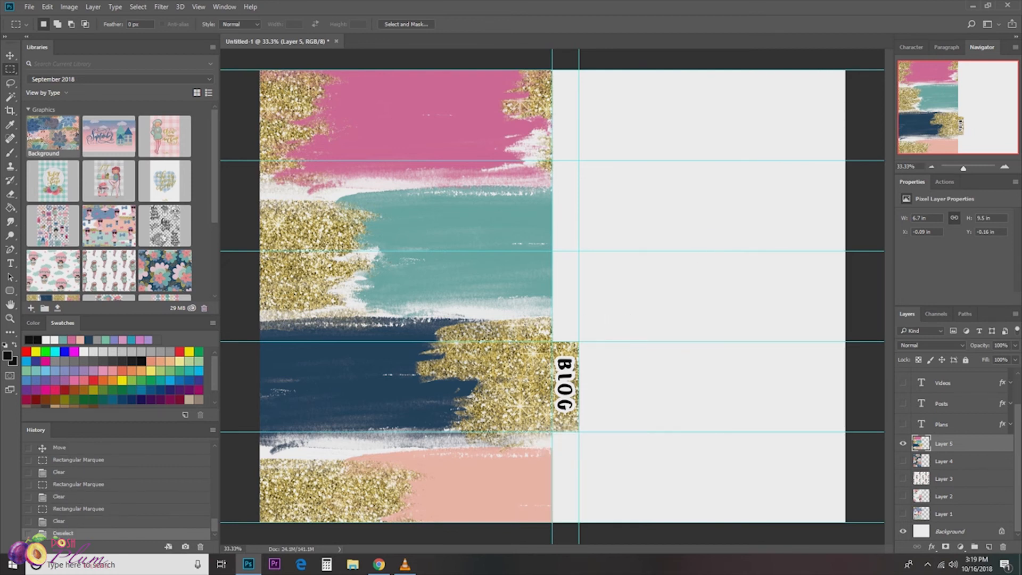
Hide Layer 5 and Blog, show Inspo with the pink-haired-girl Layer 3, and make Layer 3 active.
left_click(903, 444)
scroll(953, 452, "up", 2)
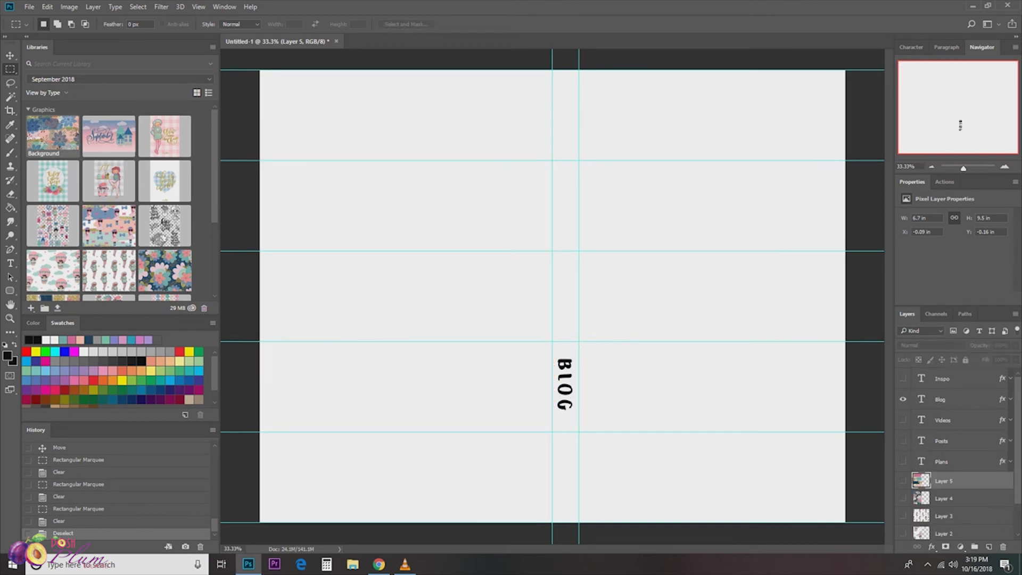
left_click(902, 399)
left_click(903, 378)
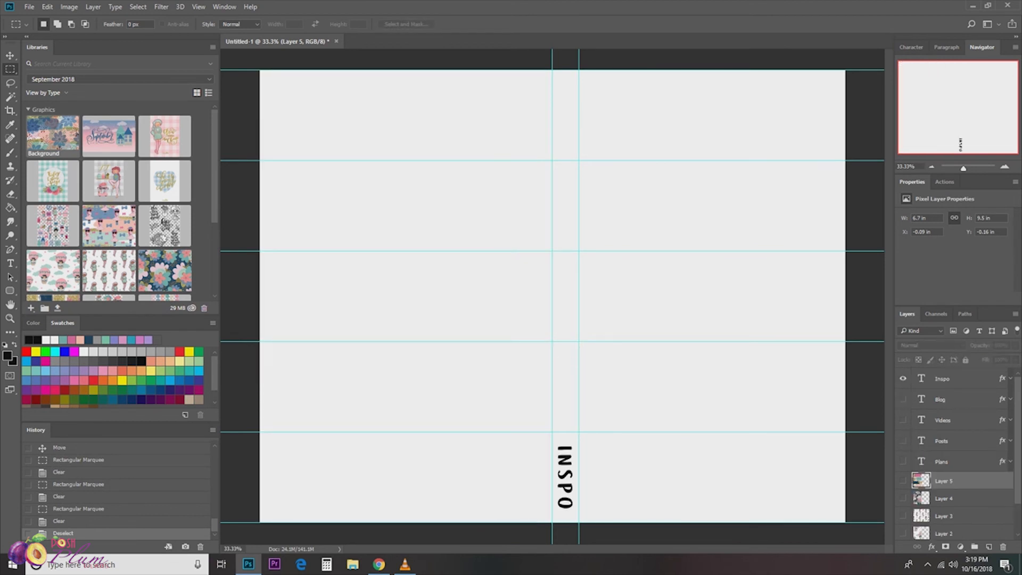
scroll(953, 452, "down", 1)
left_click(943, 495)
left_click(902, 495)
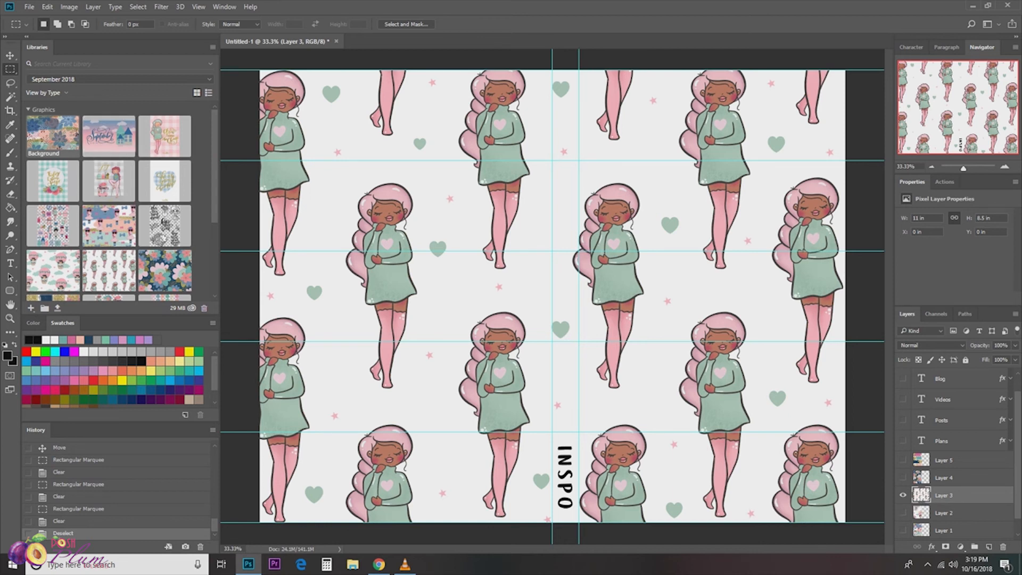
Enlarge Layer 3 proportionally to about 13.5 × 10.43 in from the sheet's top-left corner.
key("v")
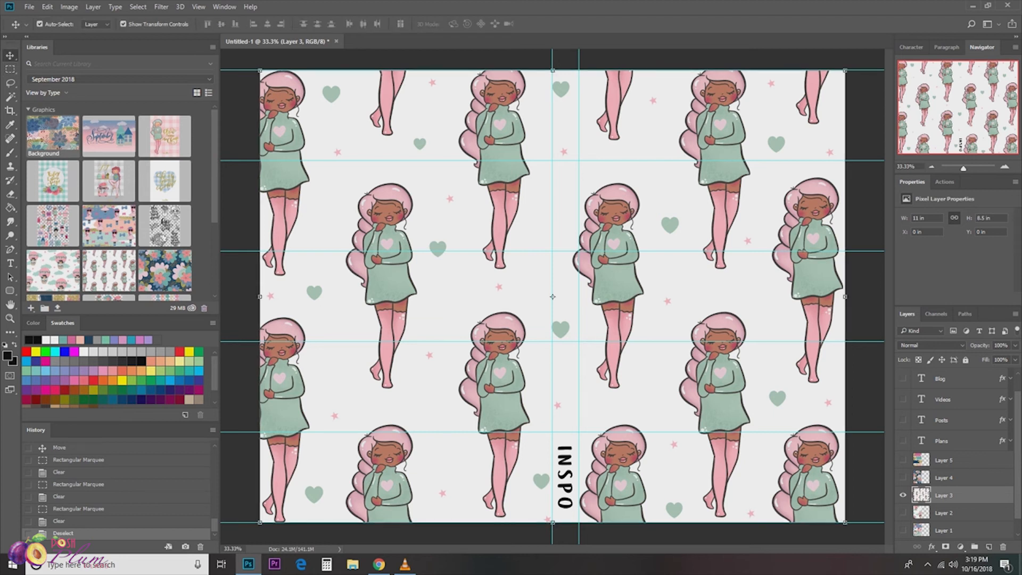
left_click_drag(845, 522, 972, 533)
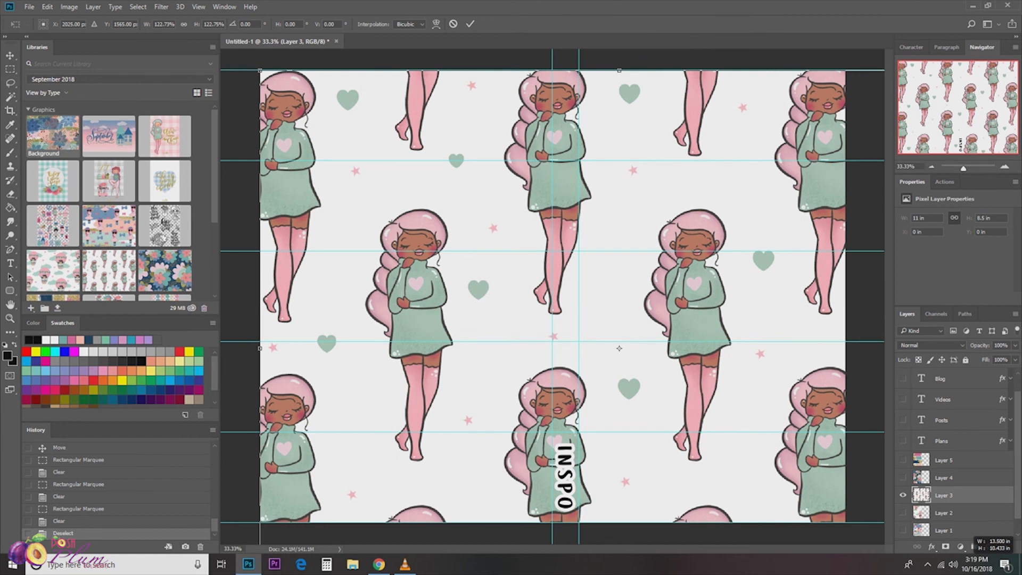
left_click_drag(972, 533, 972, 533)
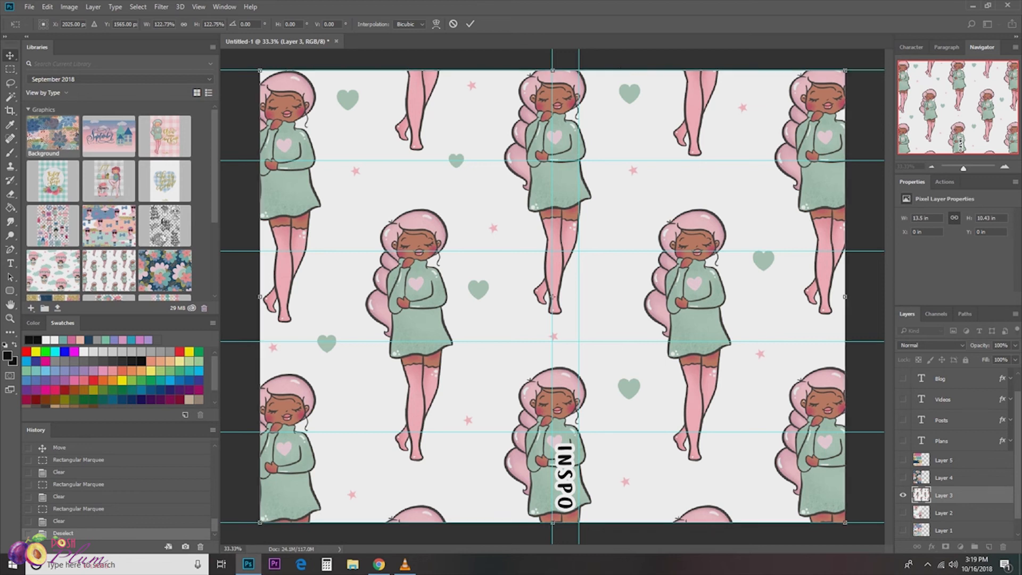
key("Return")
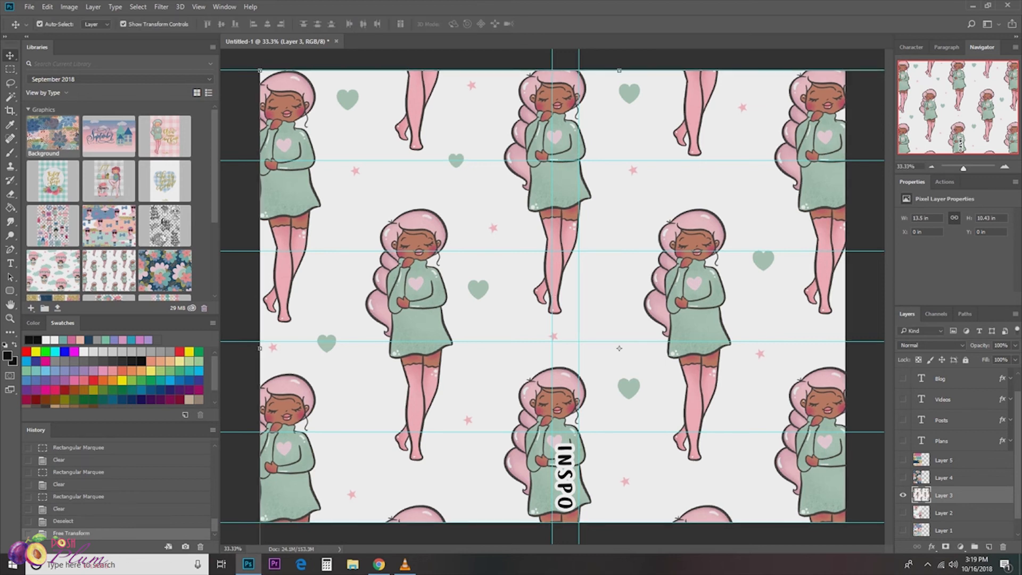
Clear the part of Layer 3 to the right of the inner vertical guide above the Inspo tab, and deselect.
key("m")
left_click_drag(844, 70, 551, 433)
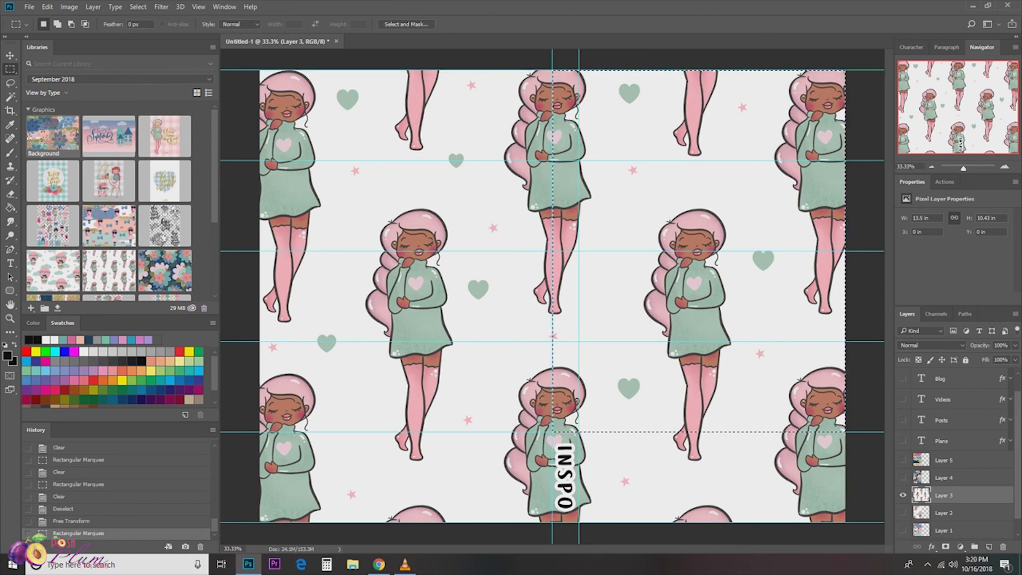
key("Delete")
right_click(658, 162)
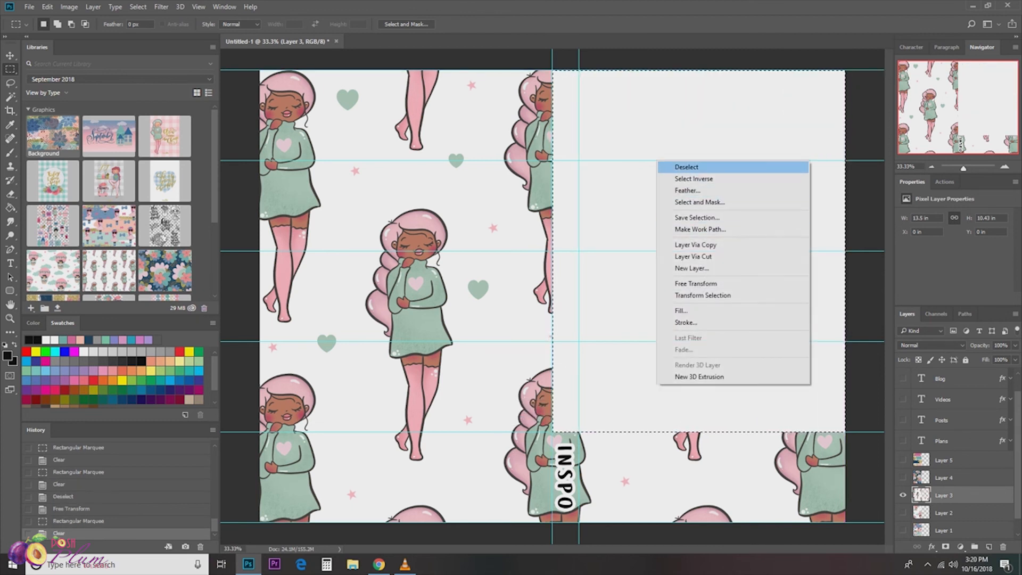
left_click(686, 166)
Clear the excess of Layer 3 beyond the outer vertical guide beside the Inspo tab, and deselect.
left_click_drag(845, 380, 579, 522)
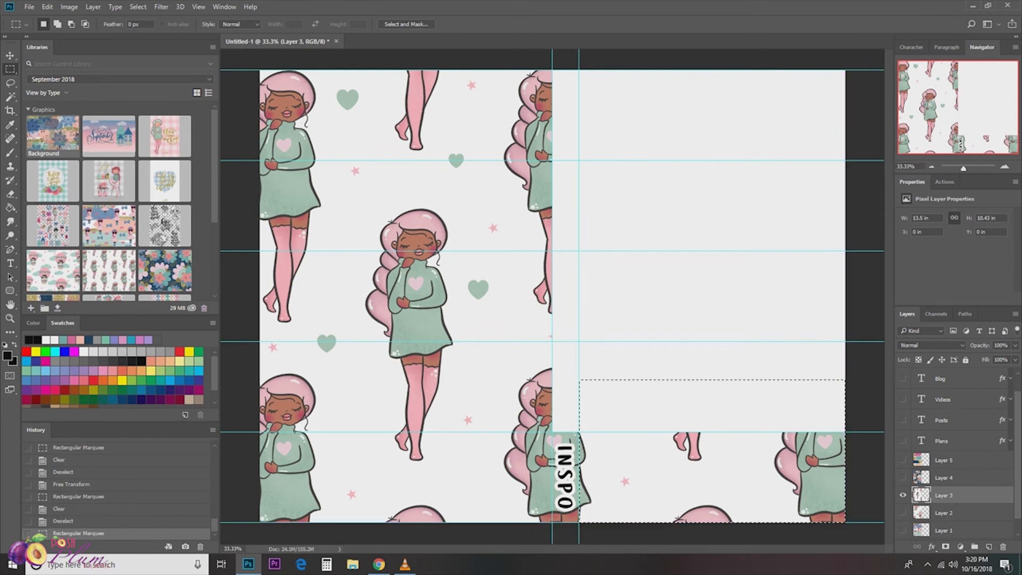
key("Delete")
right_click(660, 157)
left_click(692, 122)
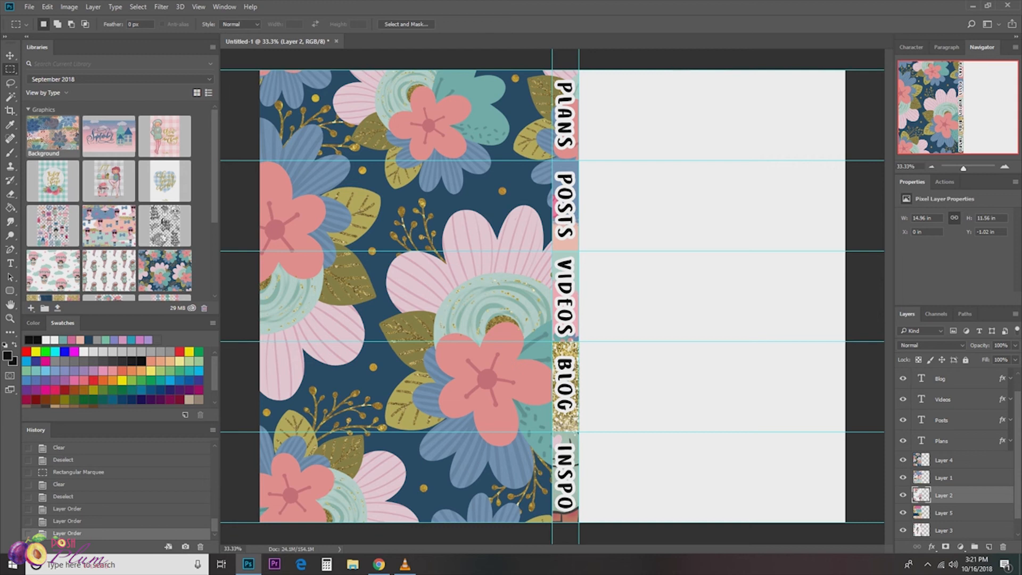
Hide every pattern layer and tab label except Layer 4 and Plans, isolating the Plans divider.
left_click(902, 530)
left_click(902, 512)
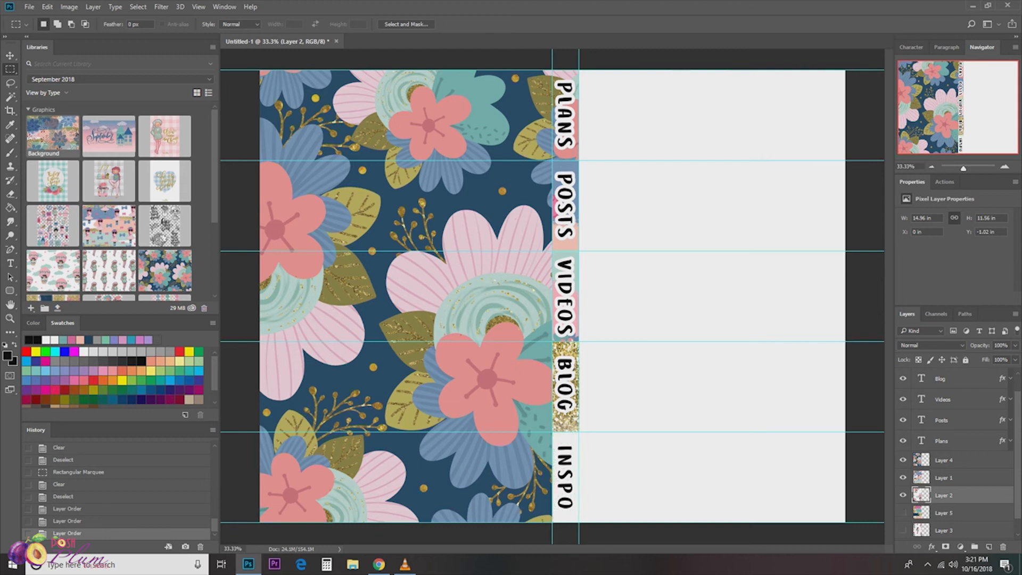
left_click(903, 494)
left_click(902, 477)
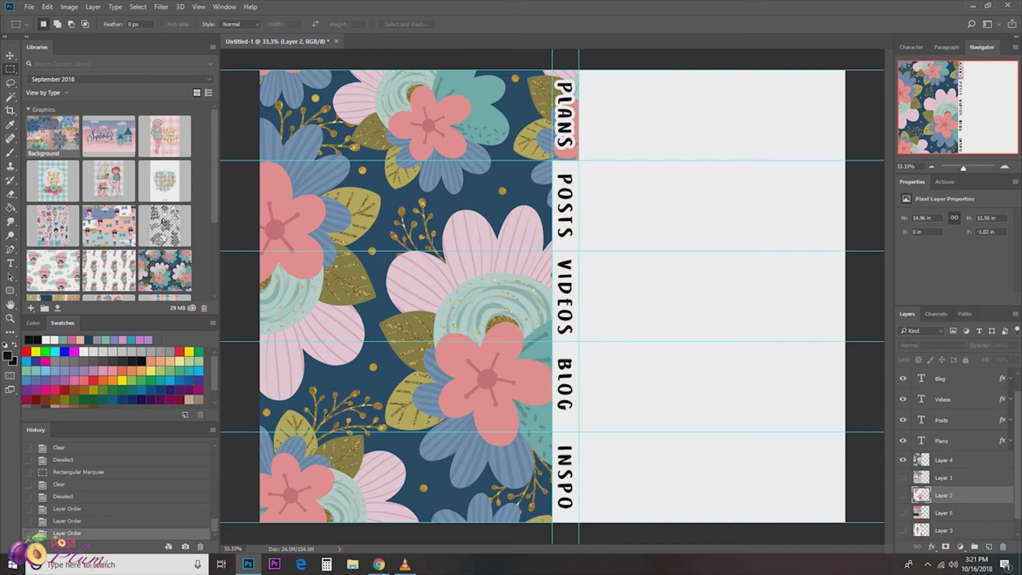
left_click(902, 420)
left_click(902, 399)
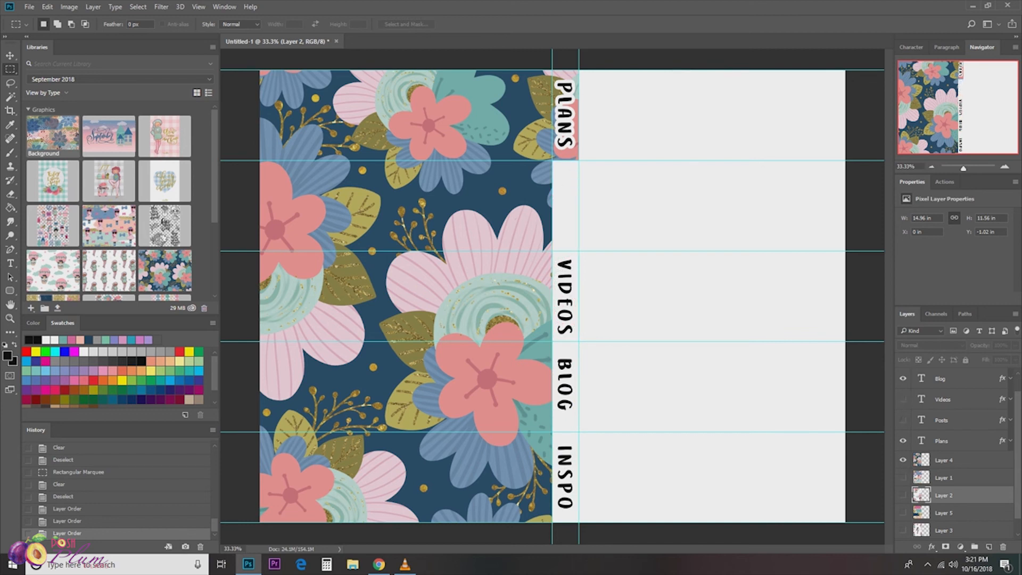
left_click(902, 379)
scroll(947, 452, "up", 1)
left_click(902, 379)
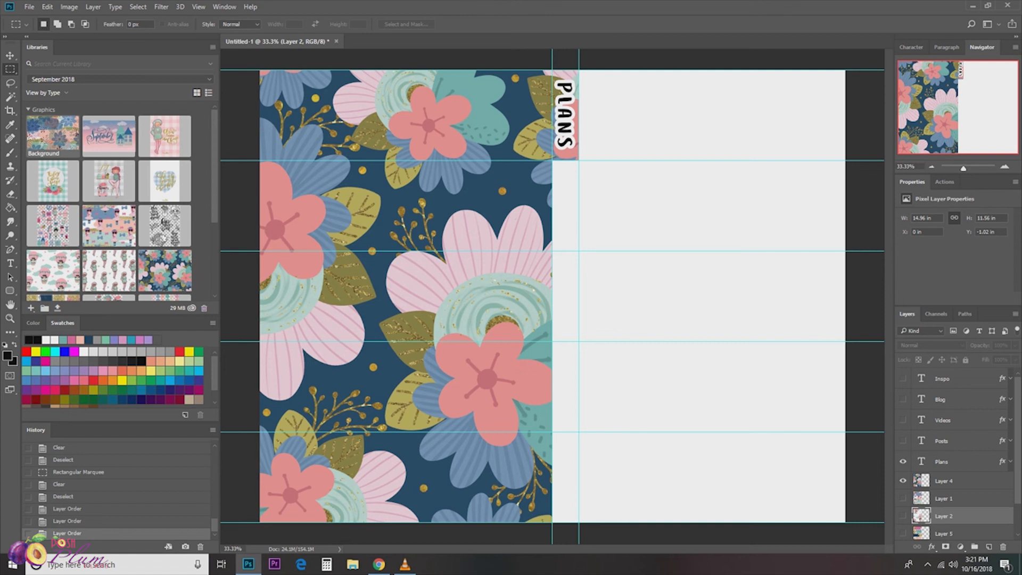
Hide Plans and Layer 4, and show Layer 1 with the Posts label.
left_click(903, 461)
left_click(903, 480)
left_click(903, 497)
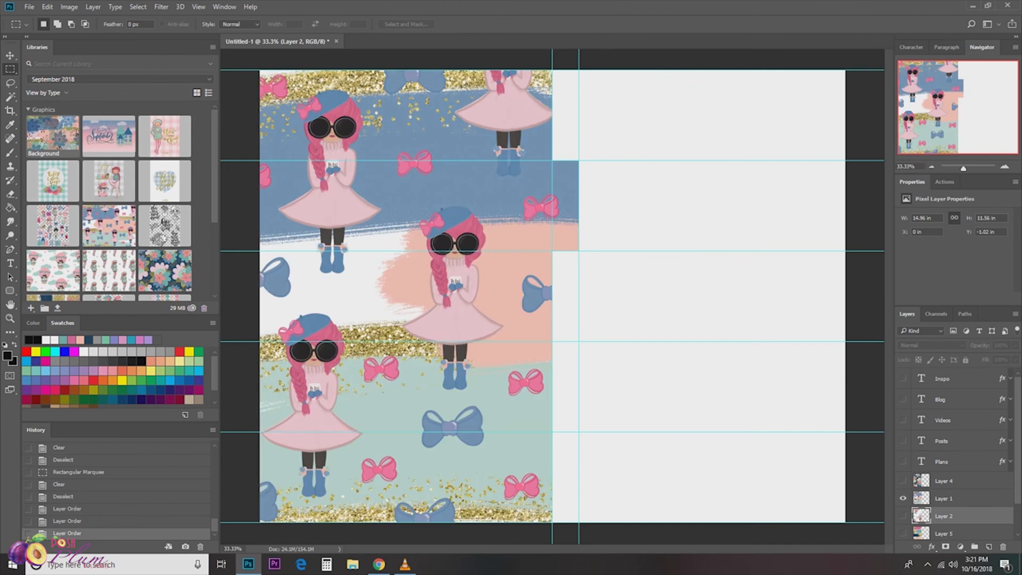
left_click(902, 441)
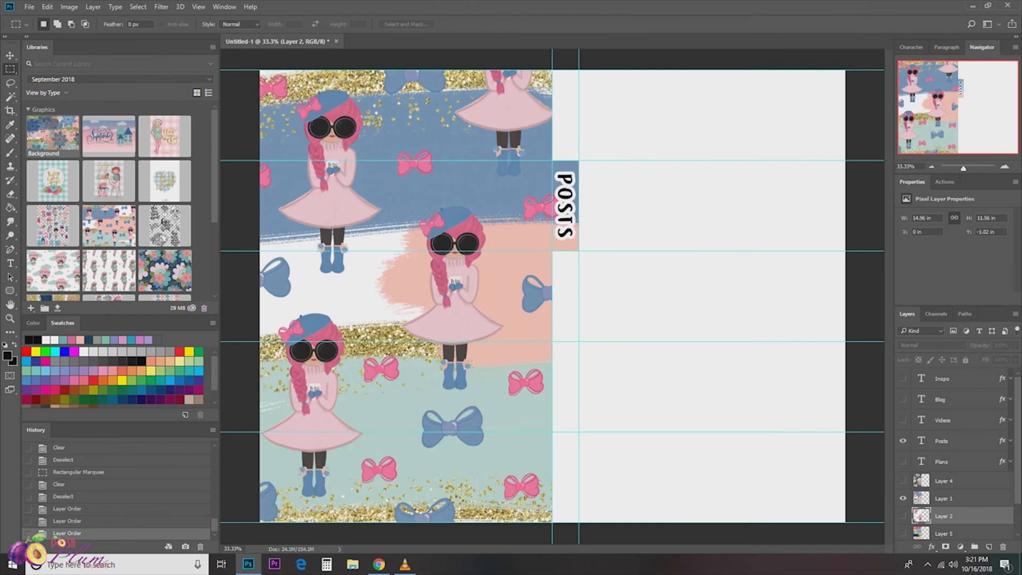
Hide Posts and Layer 1, and show the balloon-patterned Layer 2 with the Videos label.
left_click(902, 440)
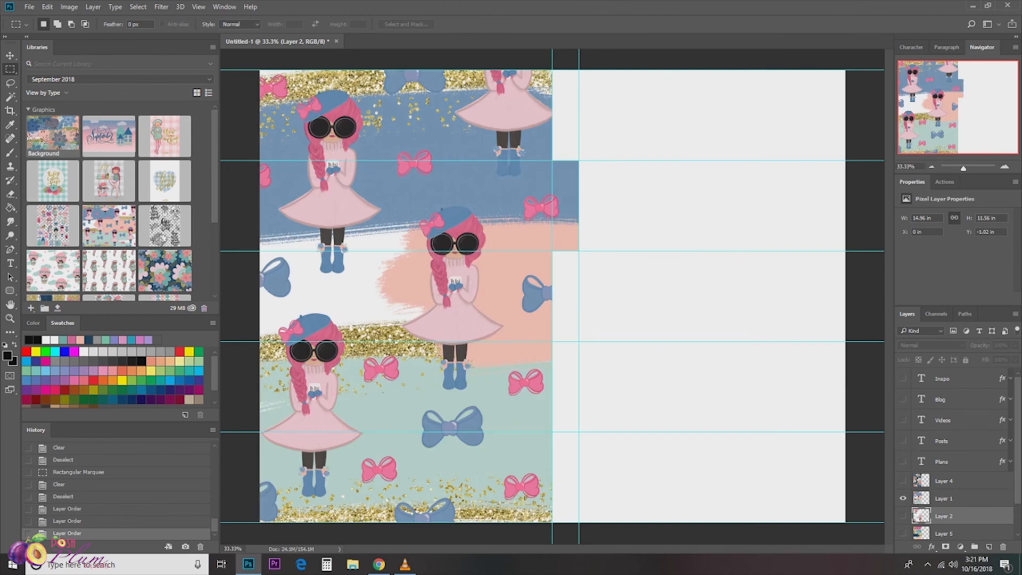
left_click(903, 498)
left_click(903, 516)
left_click(902, 420)
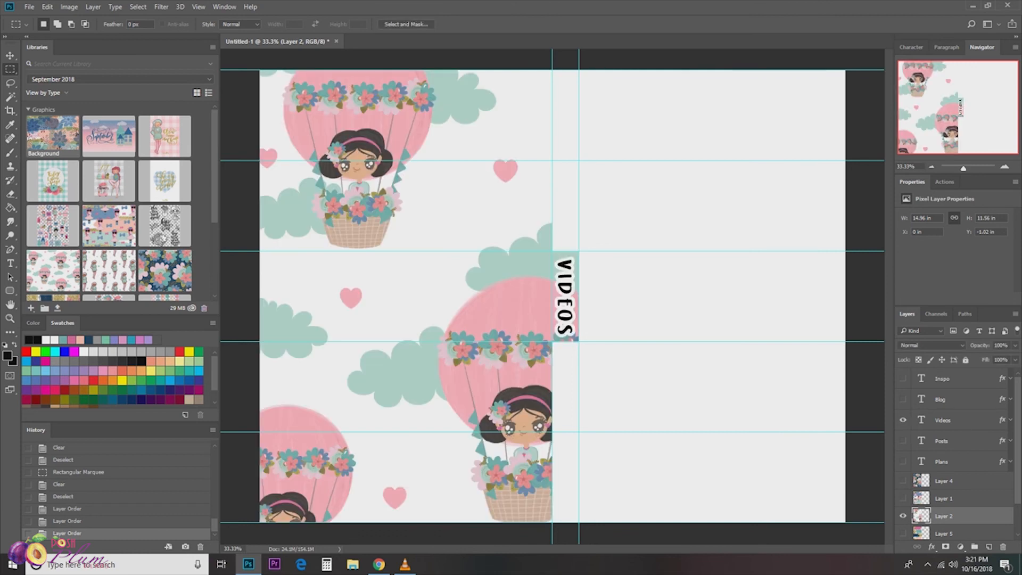
Hide Videos and Layer 2, and show the glitter brushstroke Layer 5 with the Blog label.
left_click(902, 419)
left_click(902, 516)
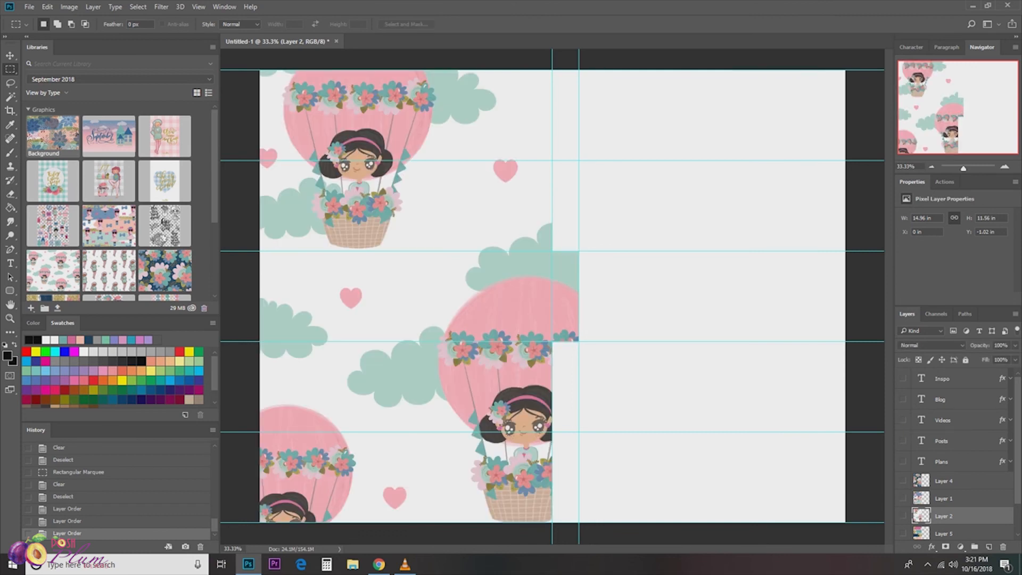
left_click(903, 533)
left_click(903, 398)
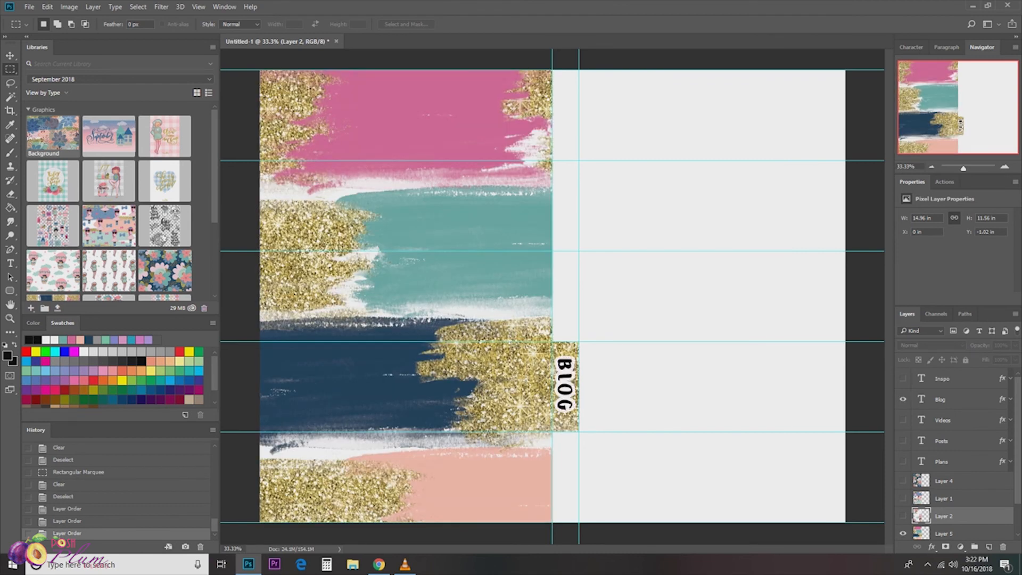
Hide Blog and Layer 5, and show the pink-haired-girl Layer 3 with the Inspo label.
left_click(902, 399)
left_click(903, 533)
scroll(903, 532, "down", 1)
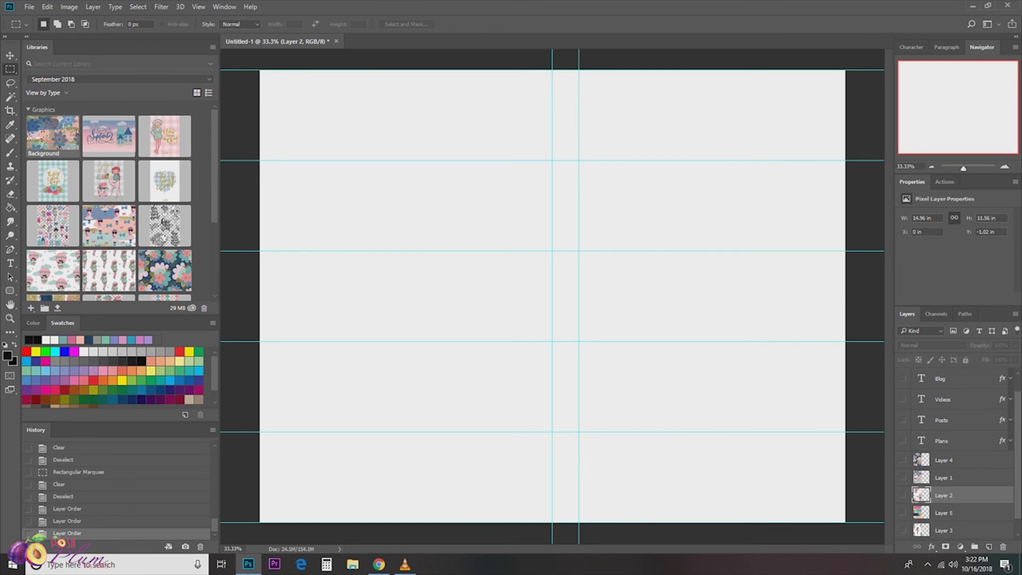
left_click(902, 495)
scroll(903, 495, "up", 1)
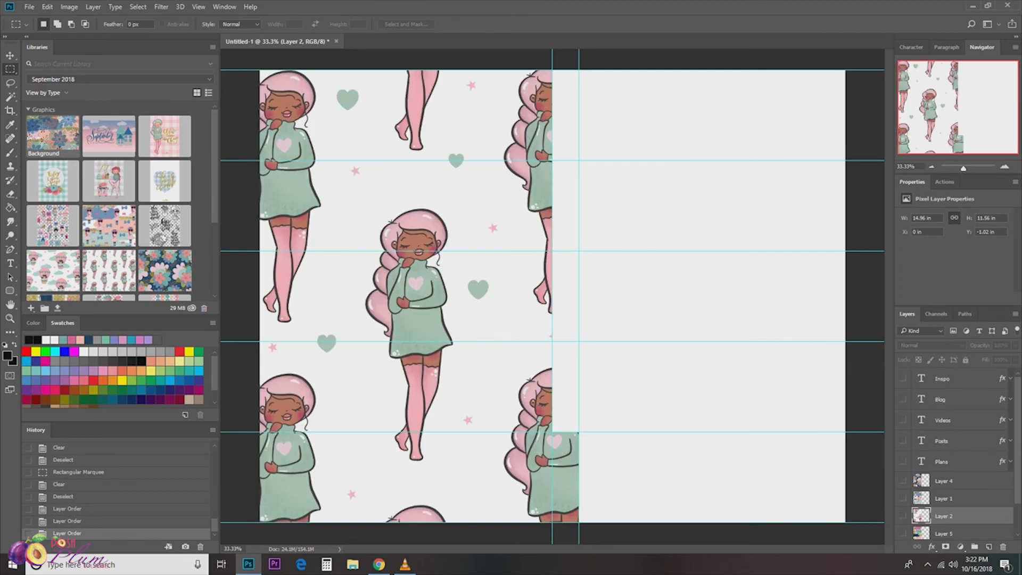
left_click(902, 378)
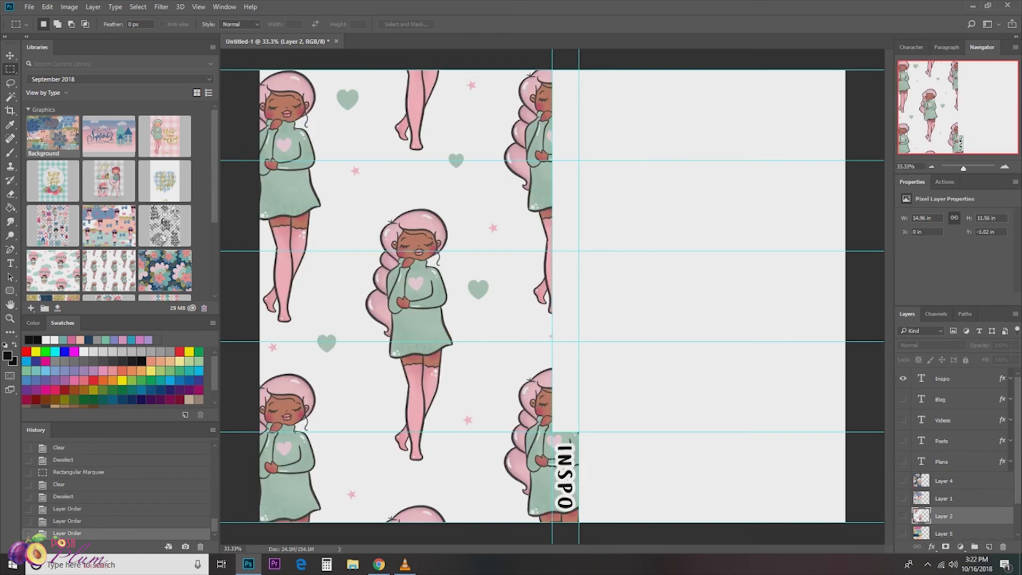
Toggle the visibility of the Inspo label and Layer 3 off and back on.
left_click(902, 379)
scroll(903, 379, "down", 2)
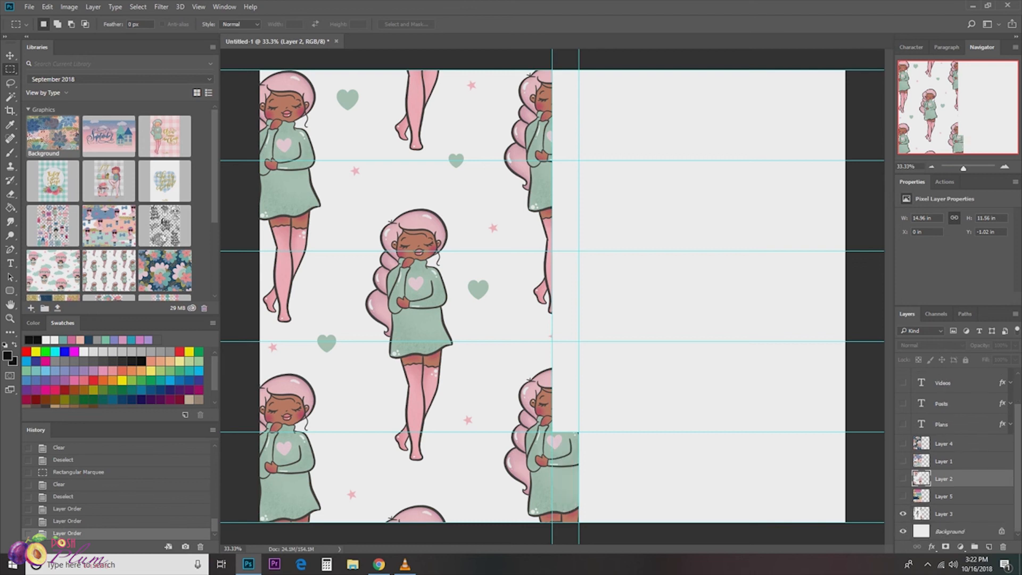
left_click(903, 513)
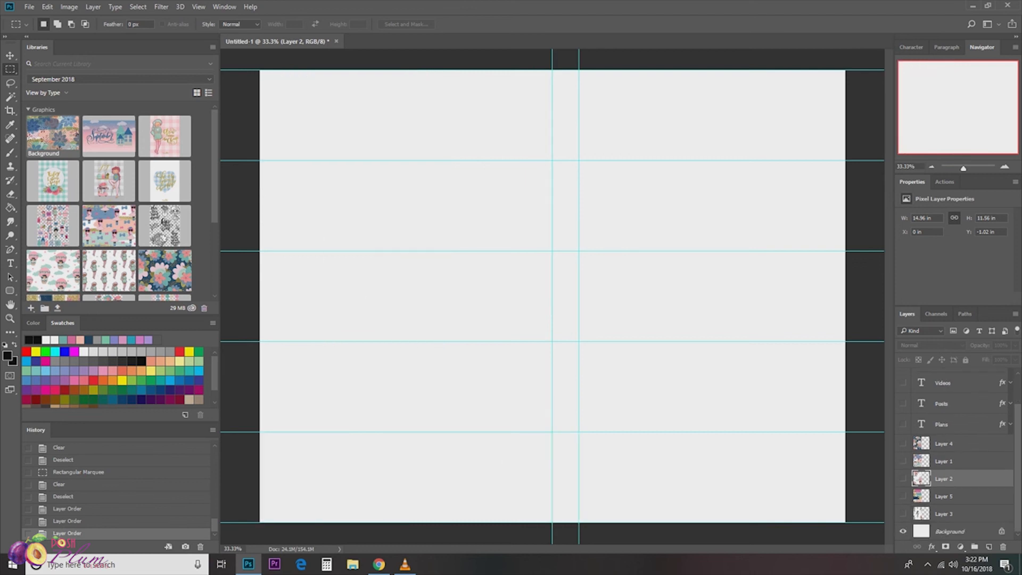
left_click(902, 514)
scroll(903, 514, "up", 2)
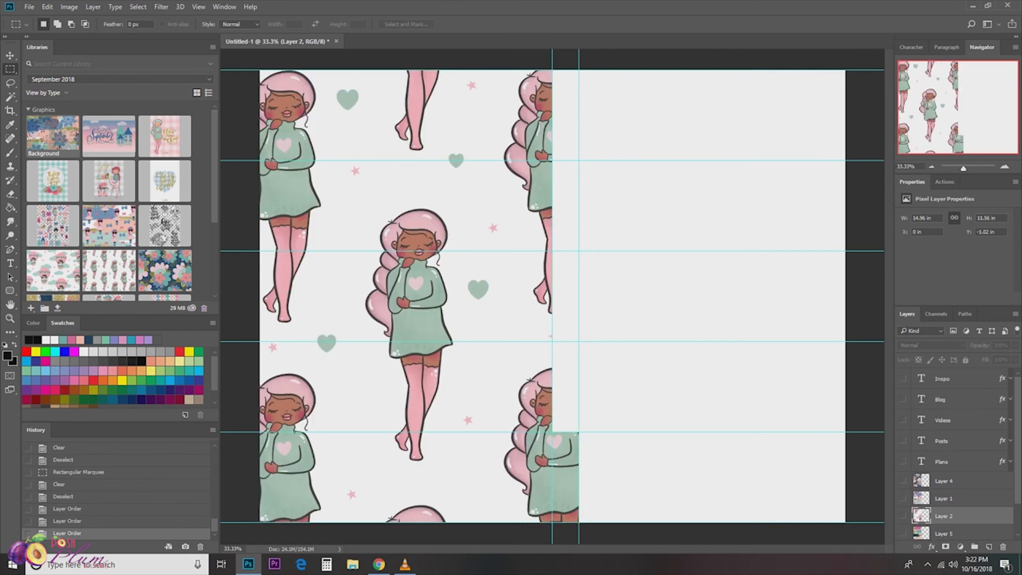
left_click(902, 379)
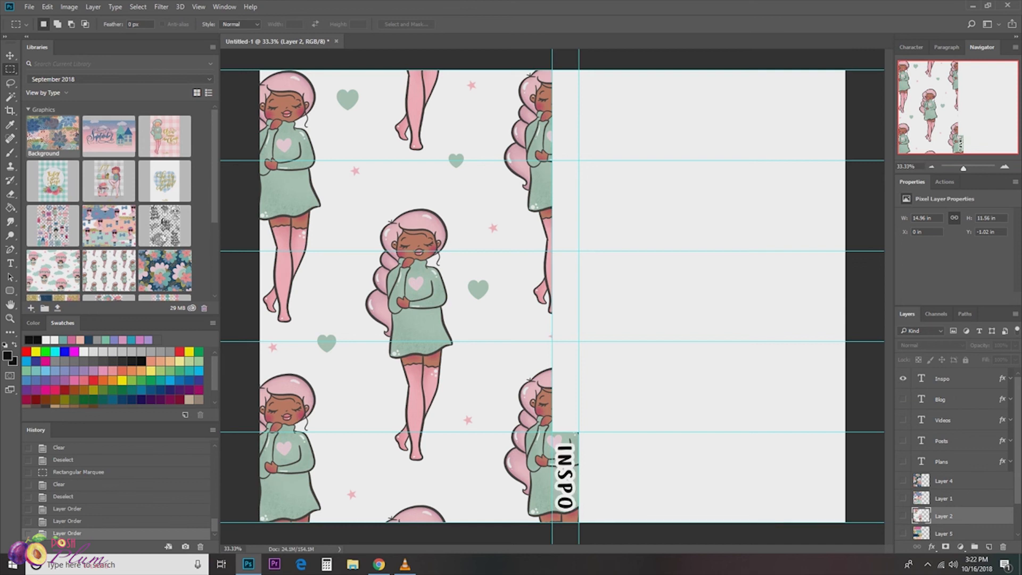